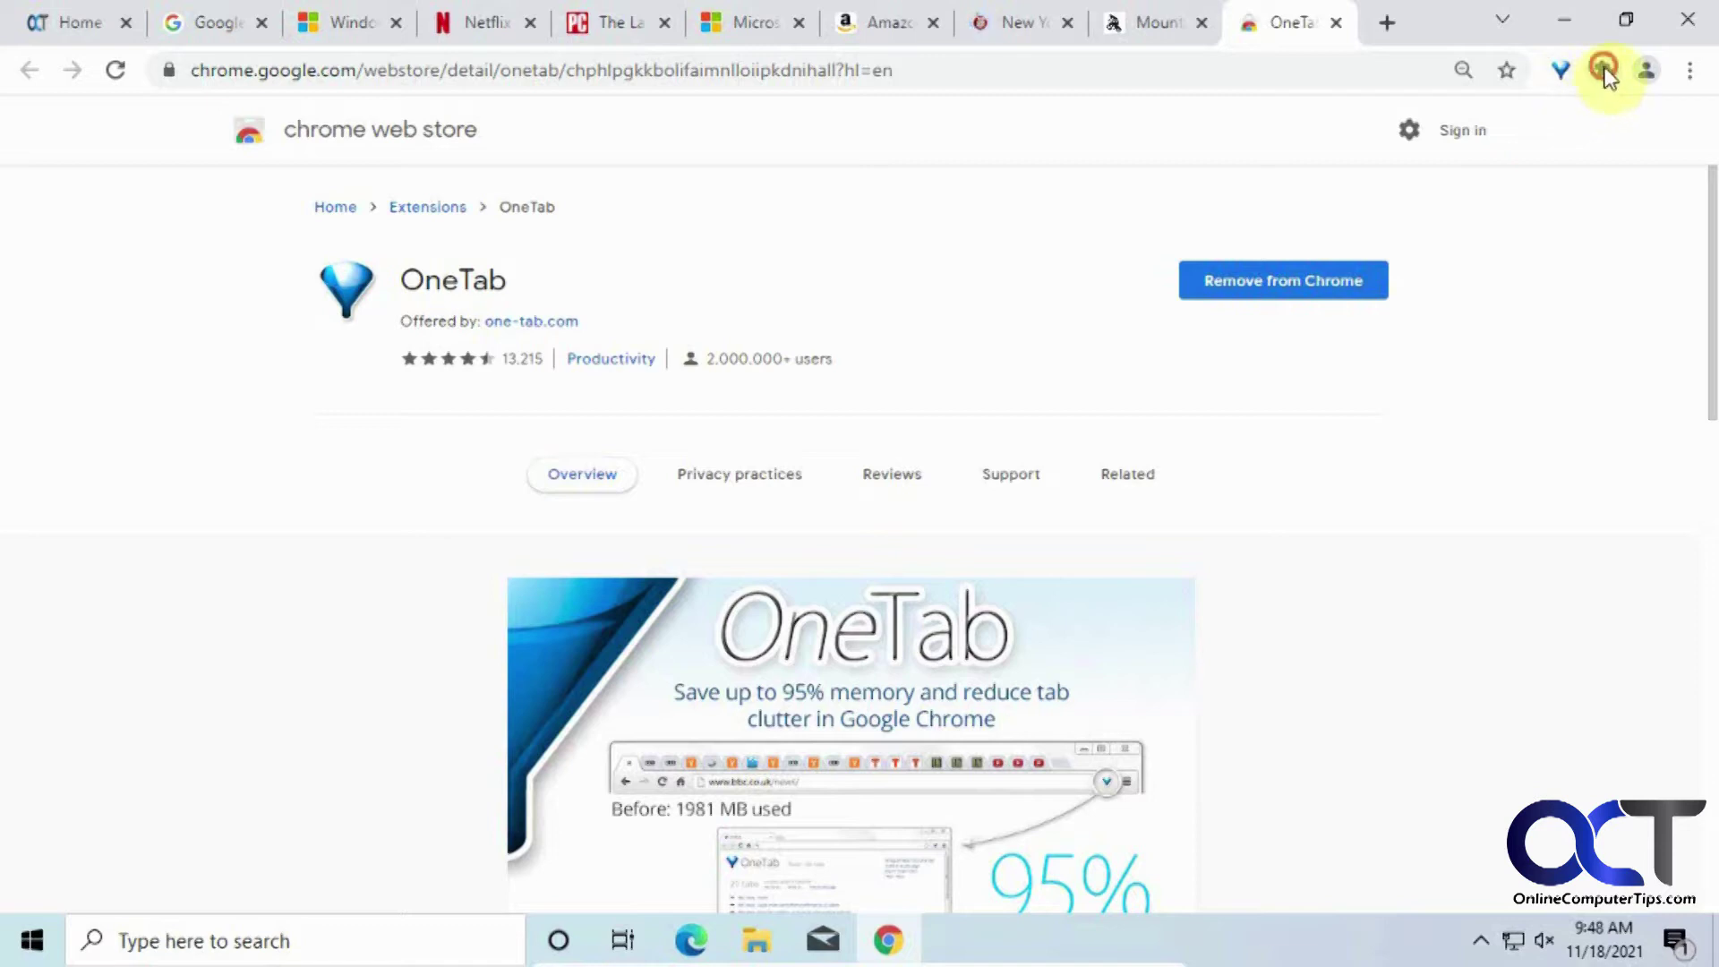
Step: Pin OneTab to the Chrome toolbar from the Extensions puzzle menu
left_click(1604, 70)
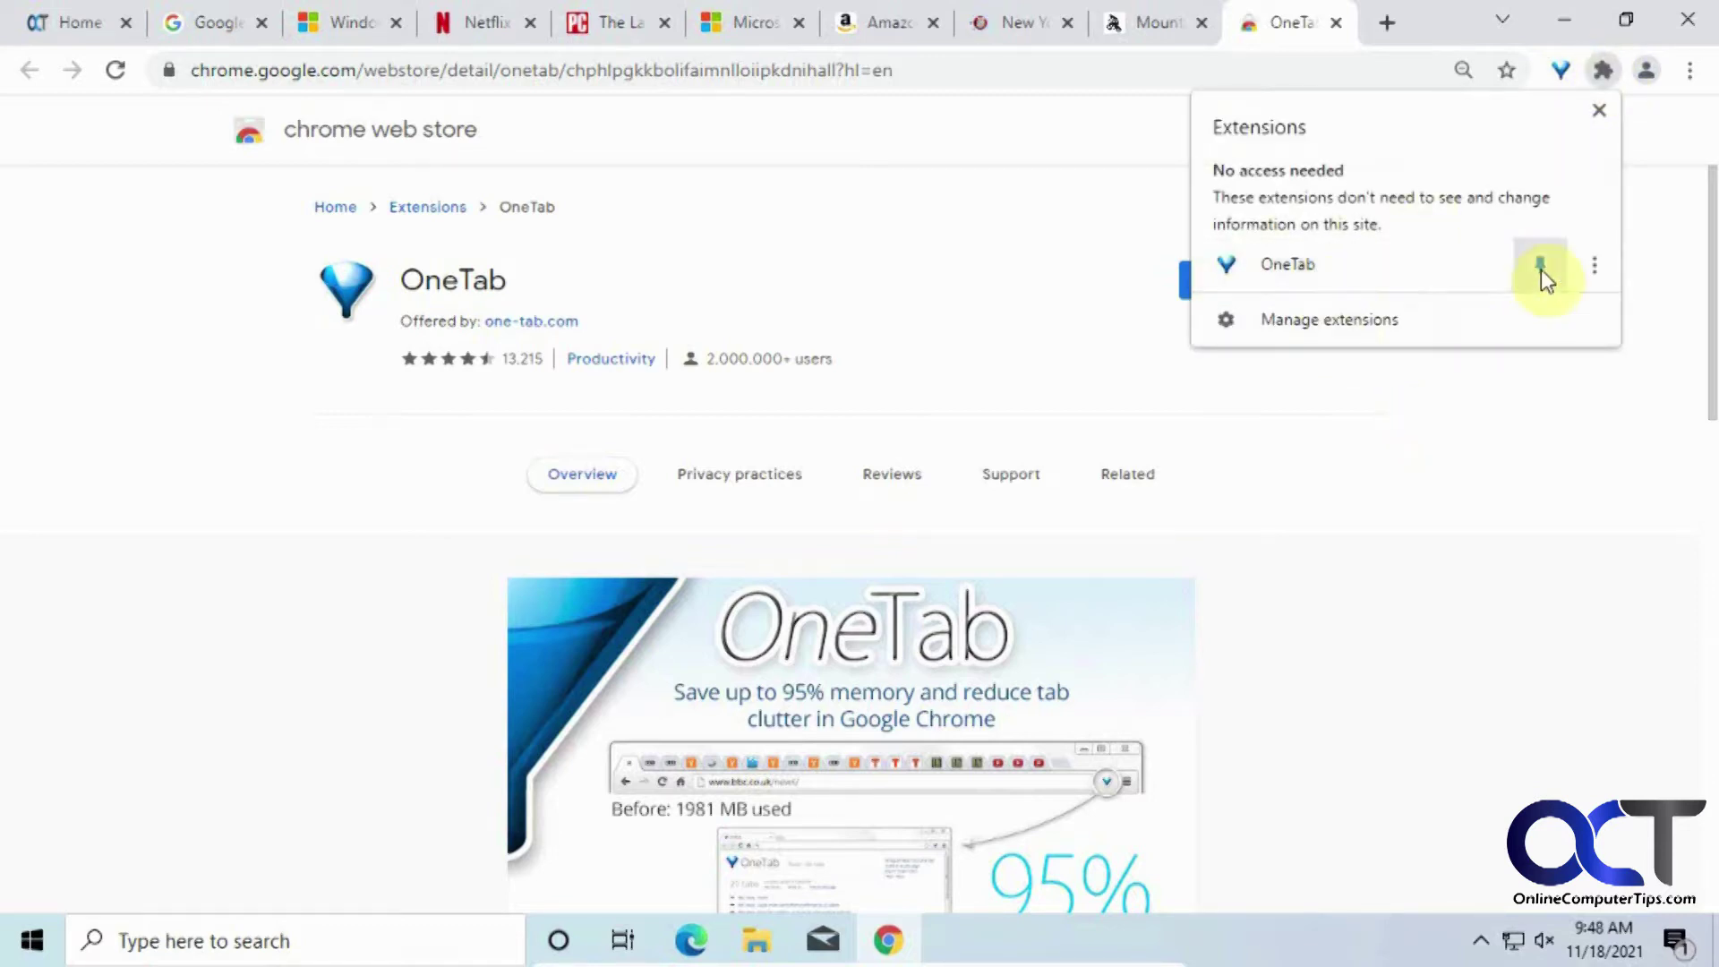
left_click(1452, 405)
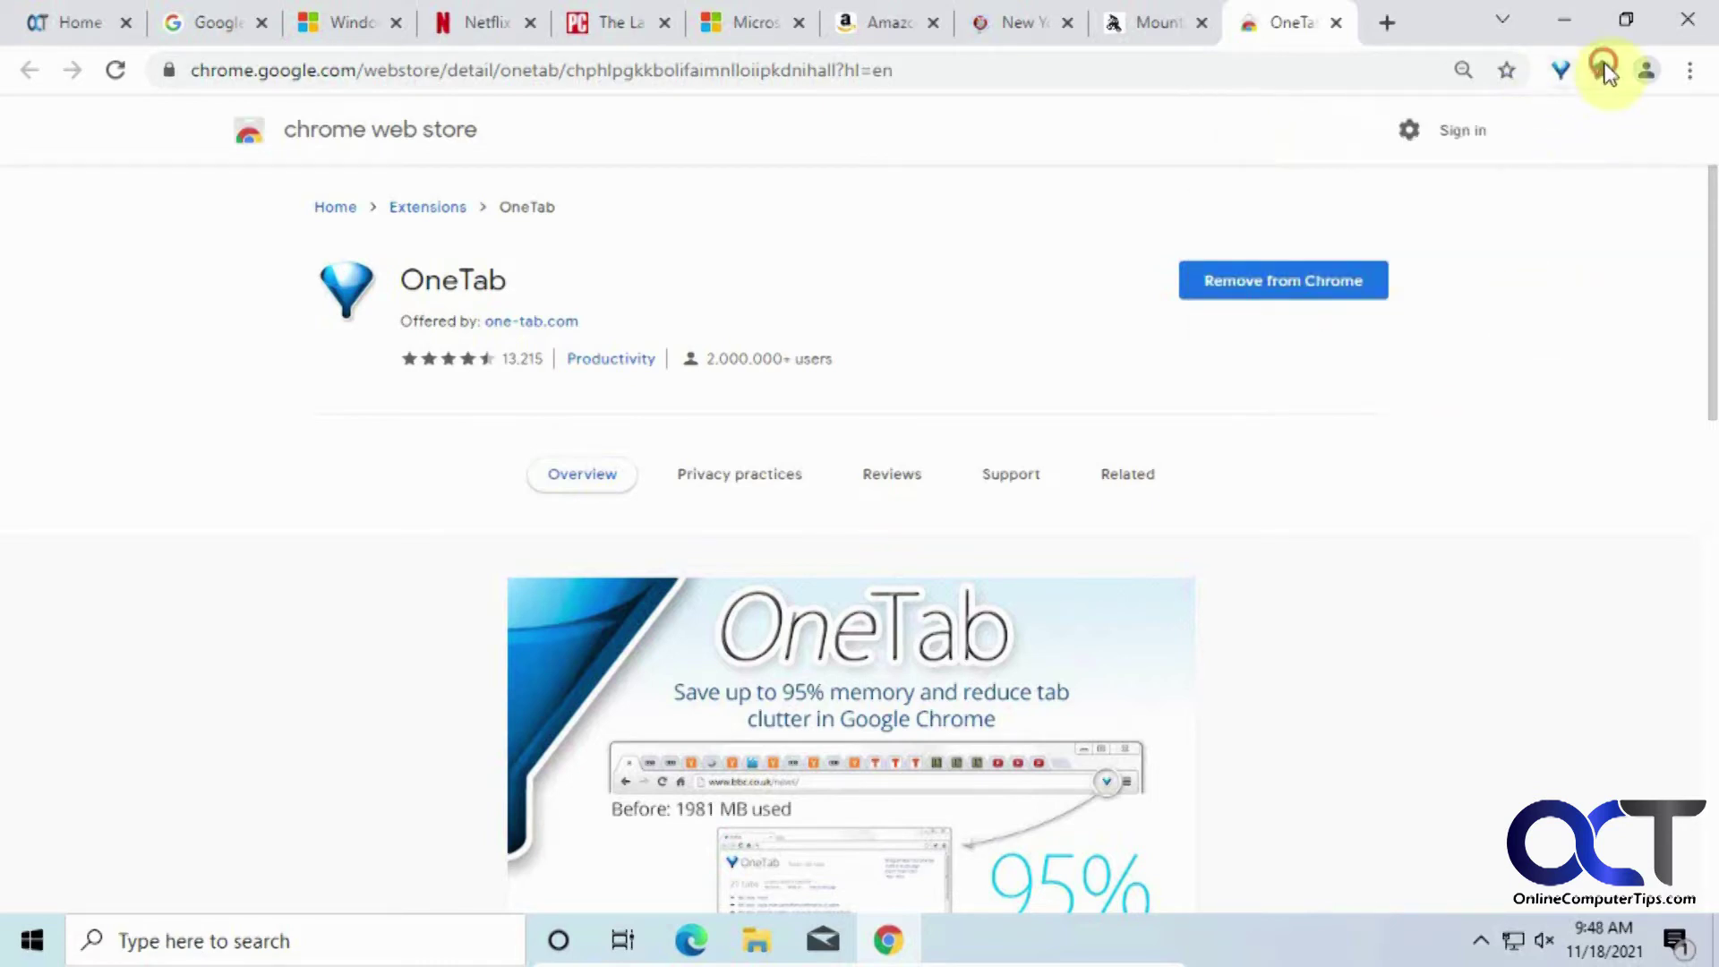
left_click(1604, 70)
left_click(1489, 391)
Step: Launch Task Manager from the taskbar, check Chrome's roughly 955 MB memory use, then minimize it
right_click(1170, 940)
left_click(1214, 812)
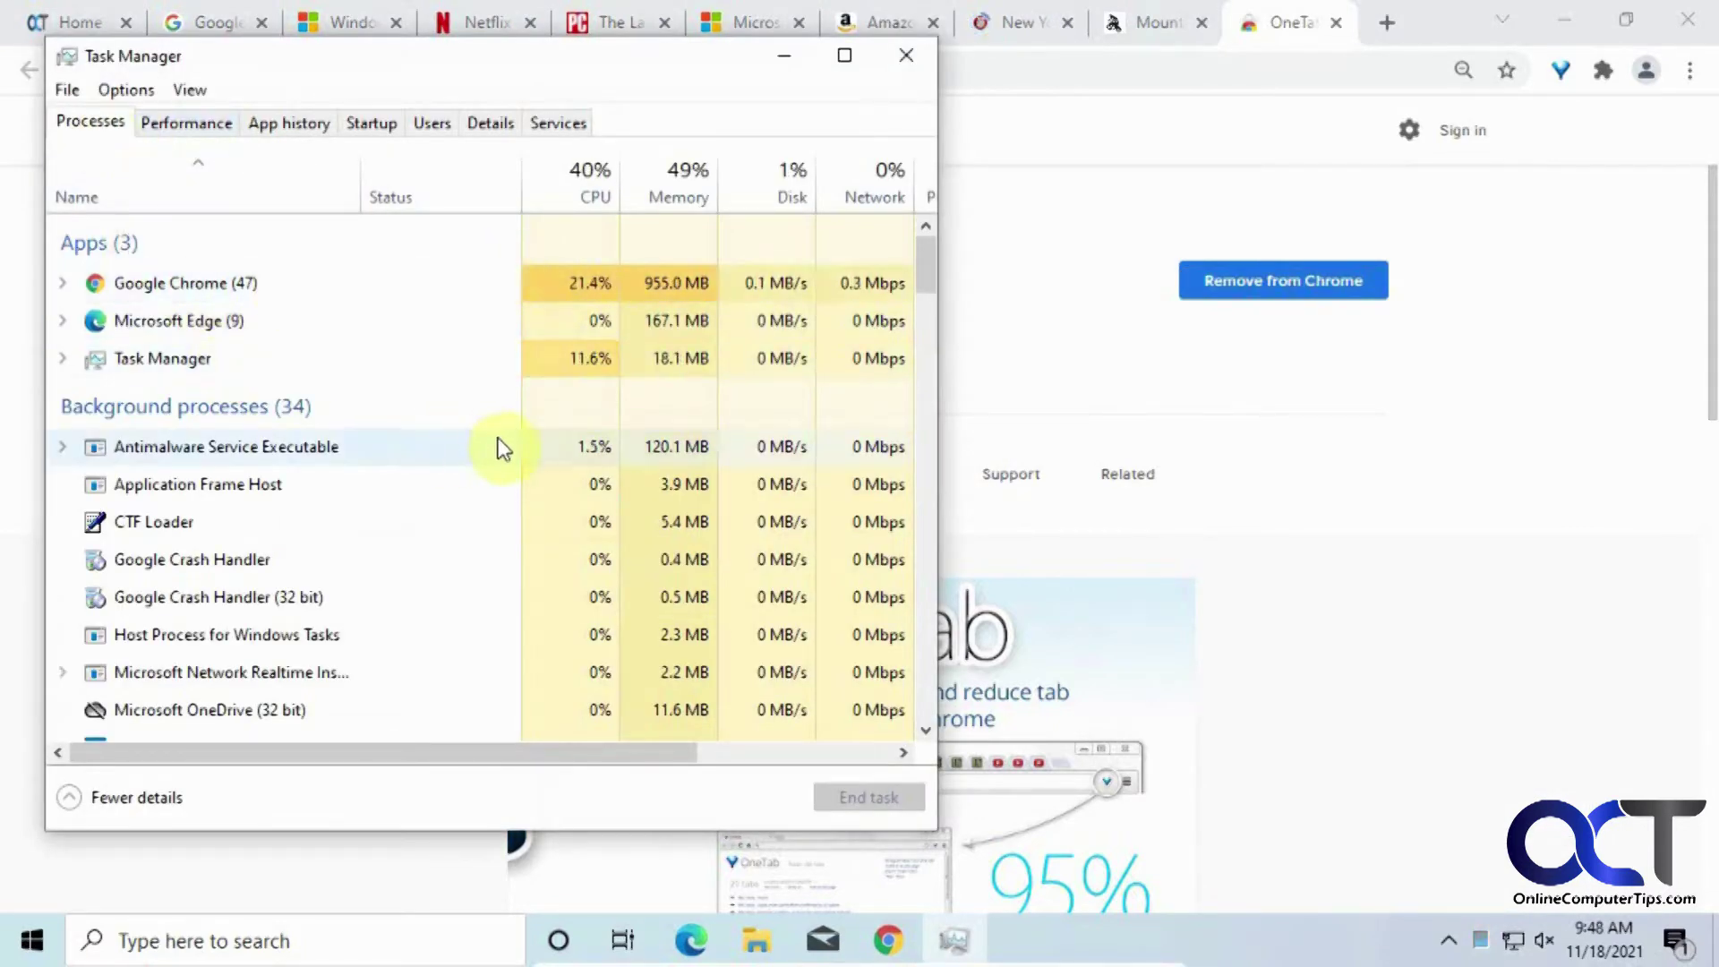
scroll(501, 448, "down", 3)
scroll(394, 559, "up", 3)
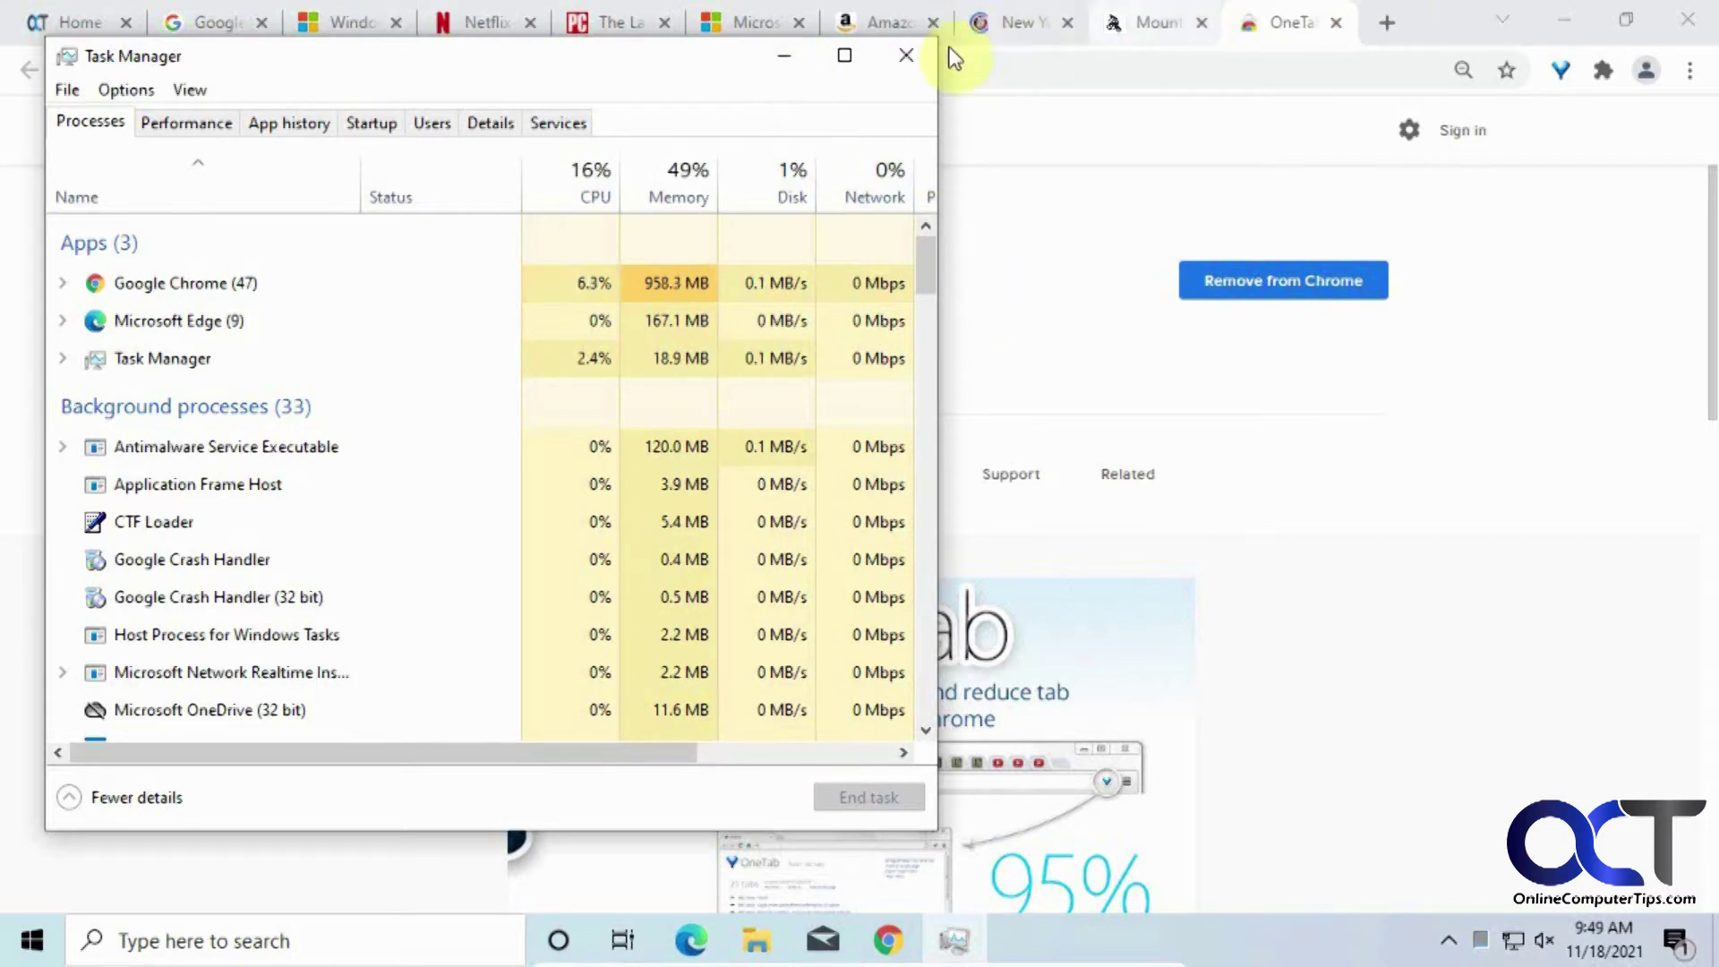
left_click(785, 56)
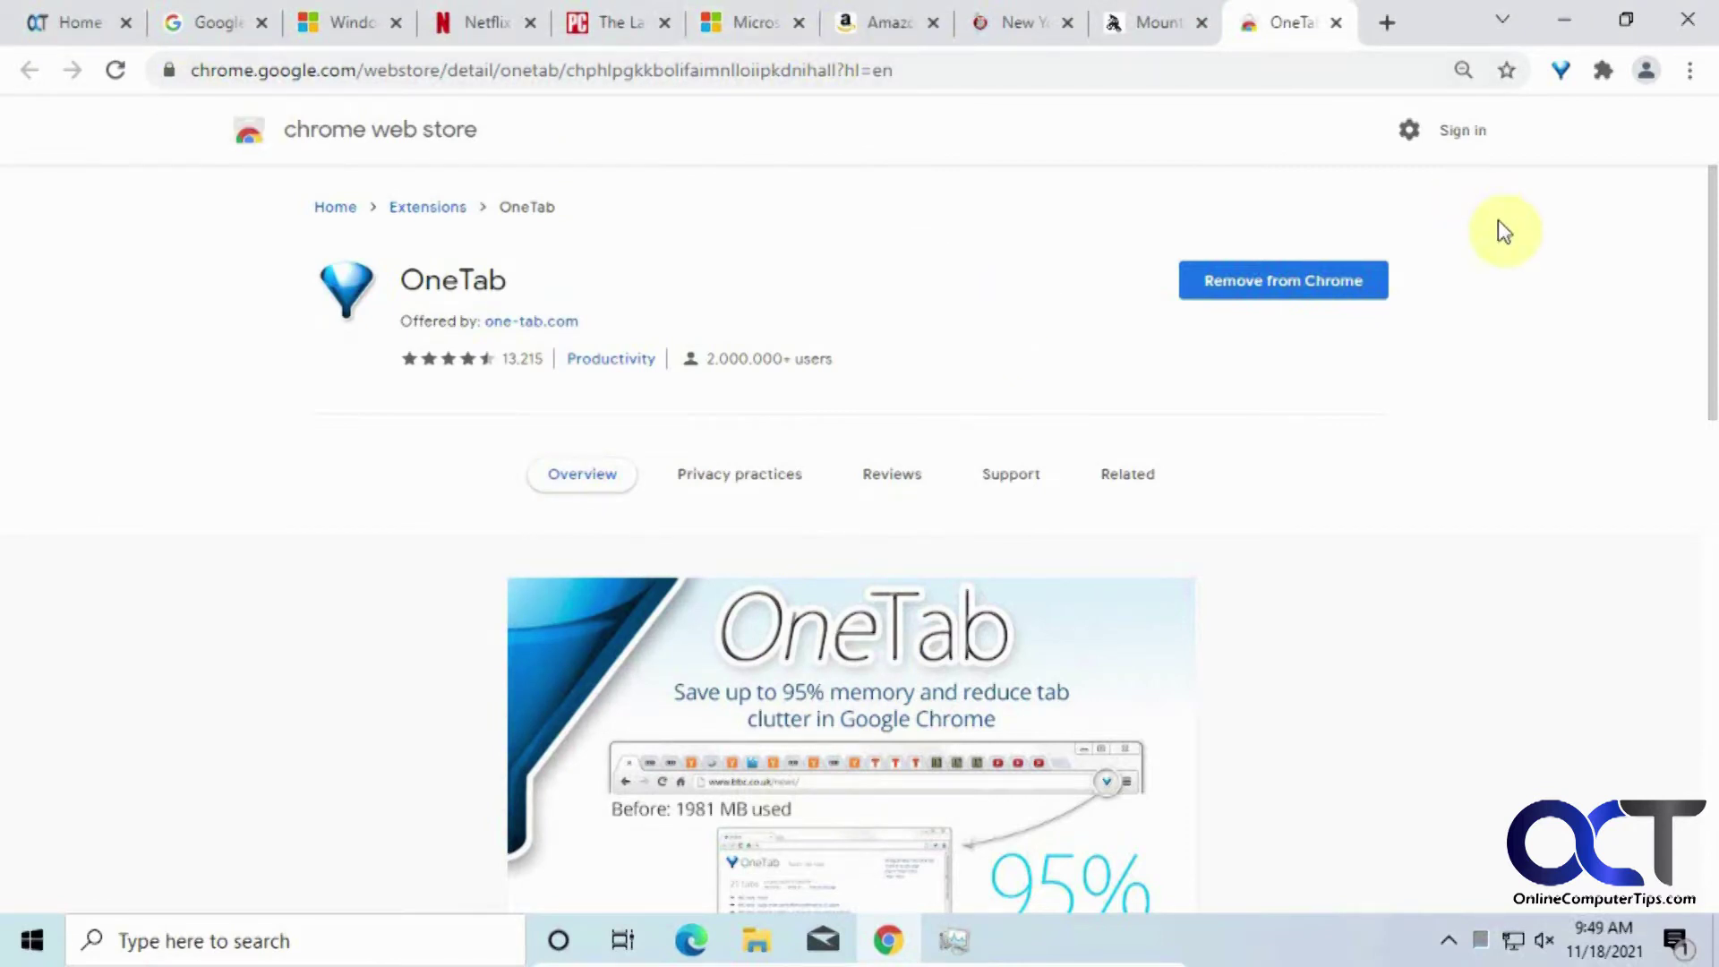
Step: Collapse the open tabs into OneTab, then restore and re-send Home - Online Computer Tips
left_click(1559, 72)
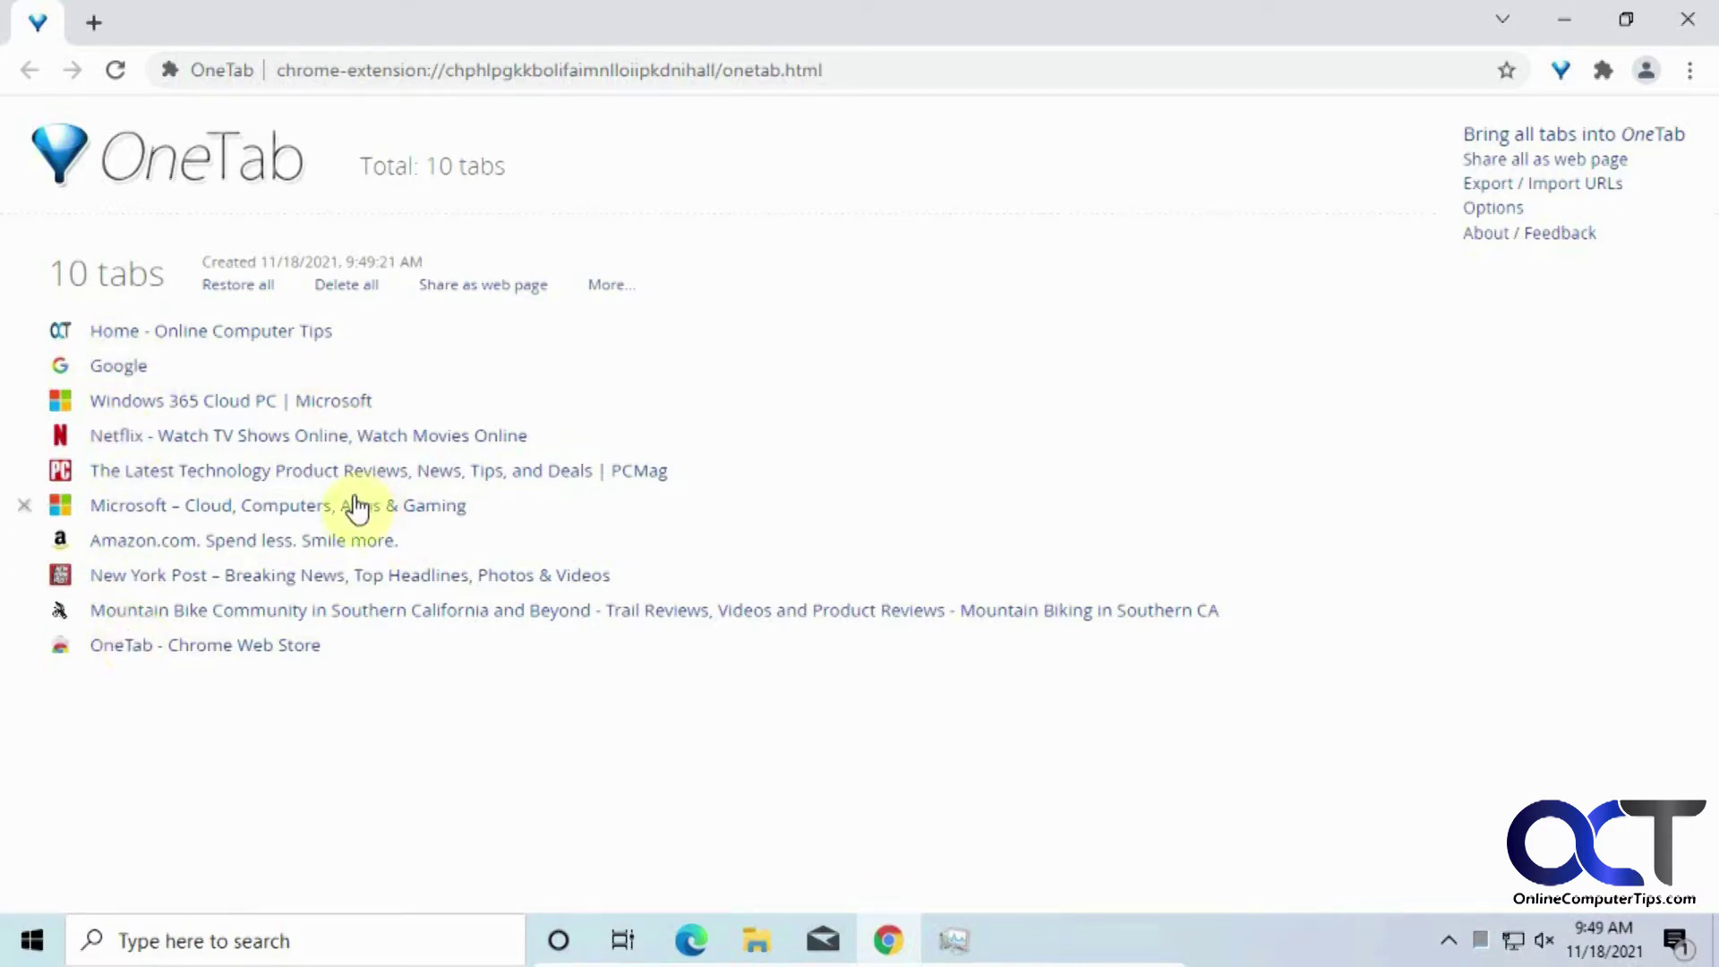
left_click(221, 337)
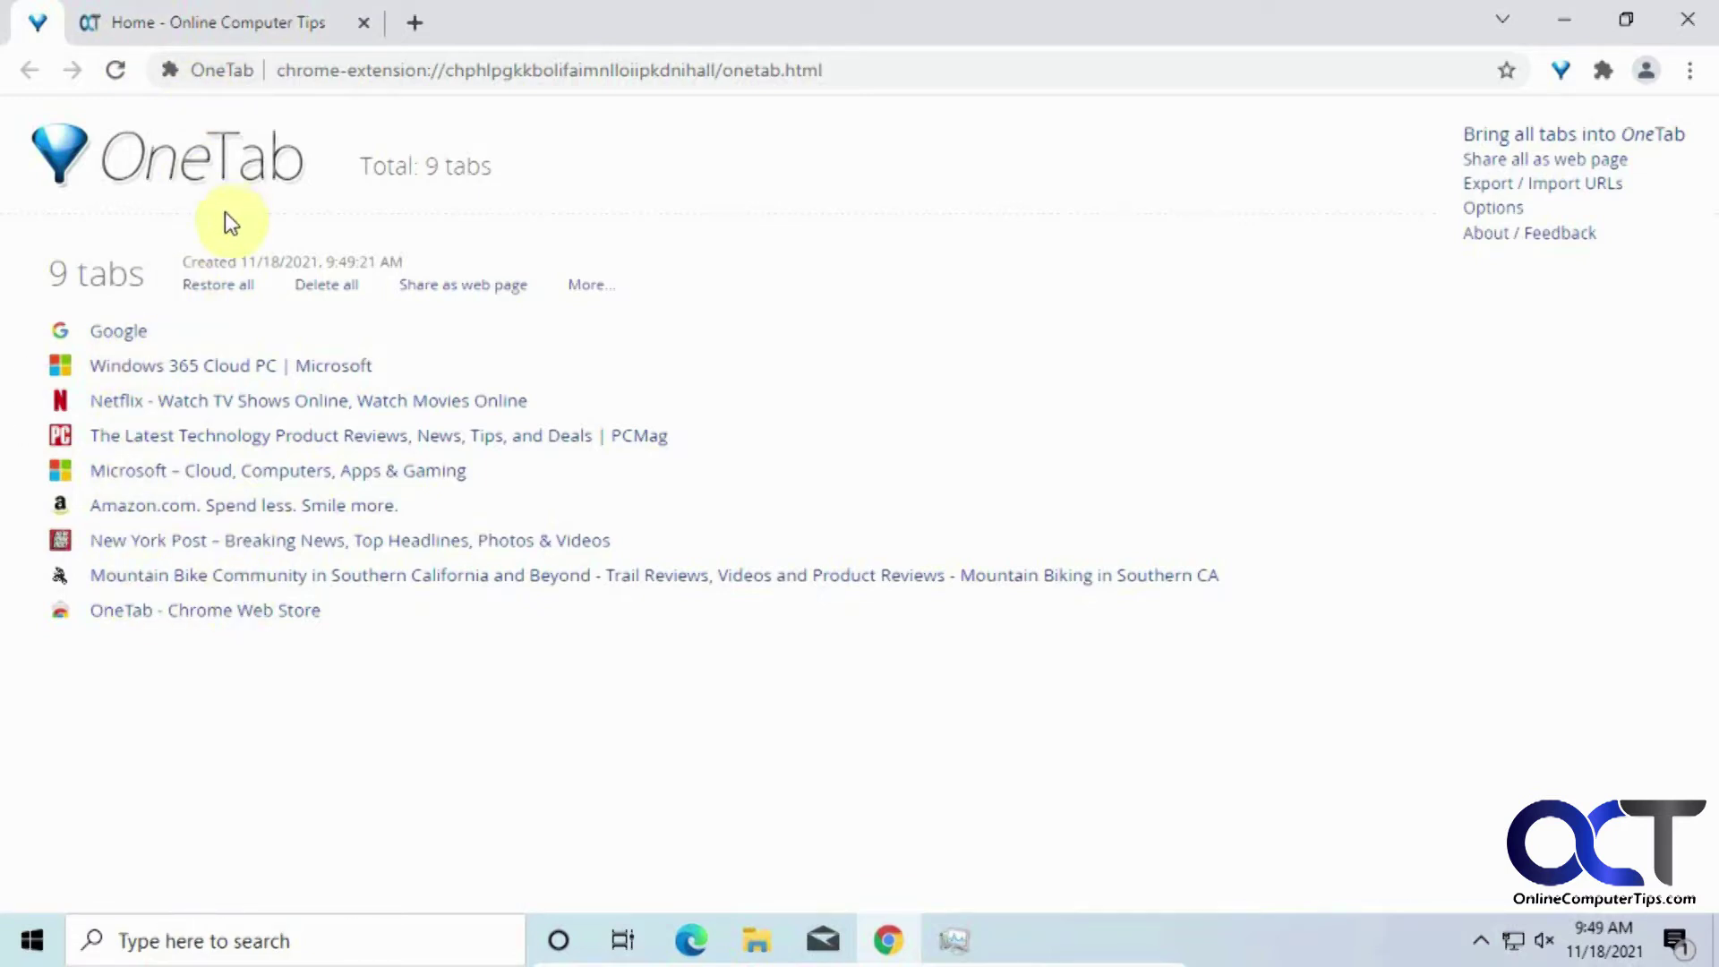
left_click(245, 25)
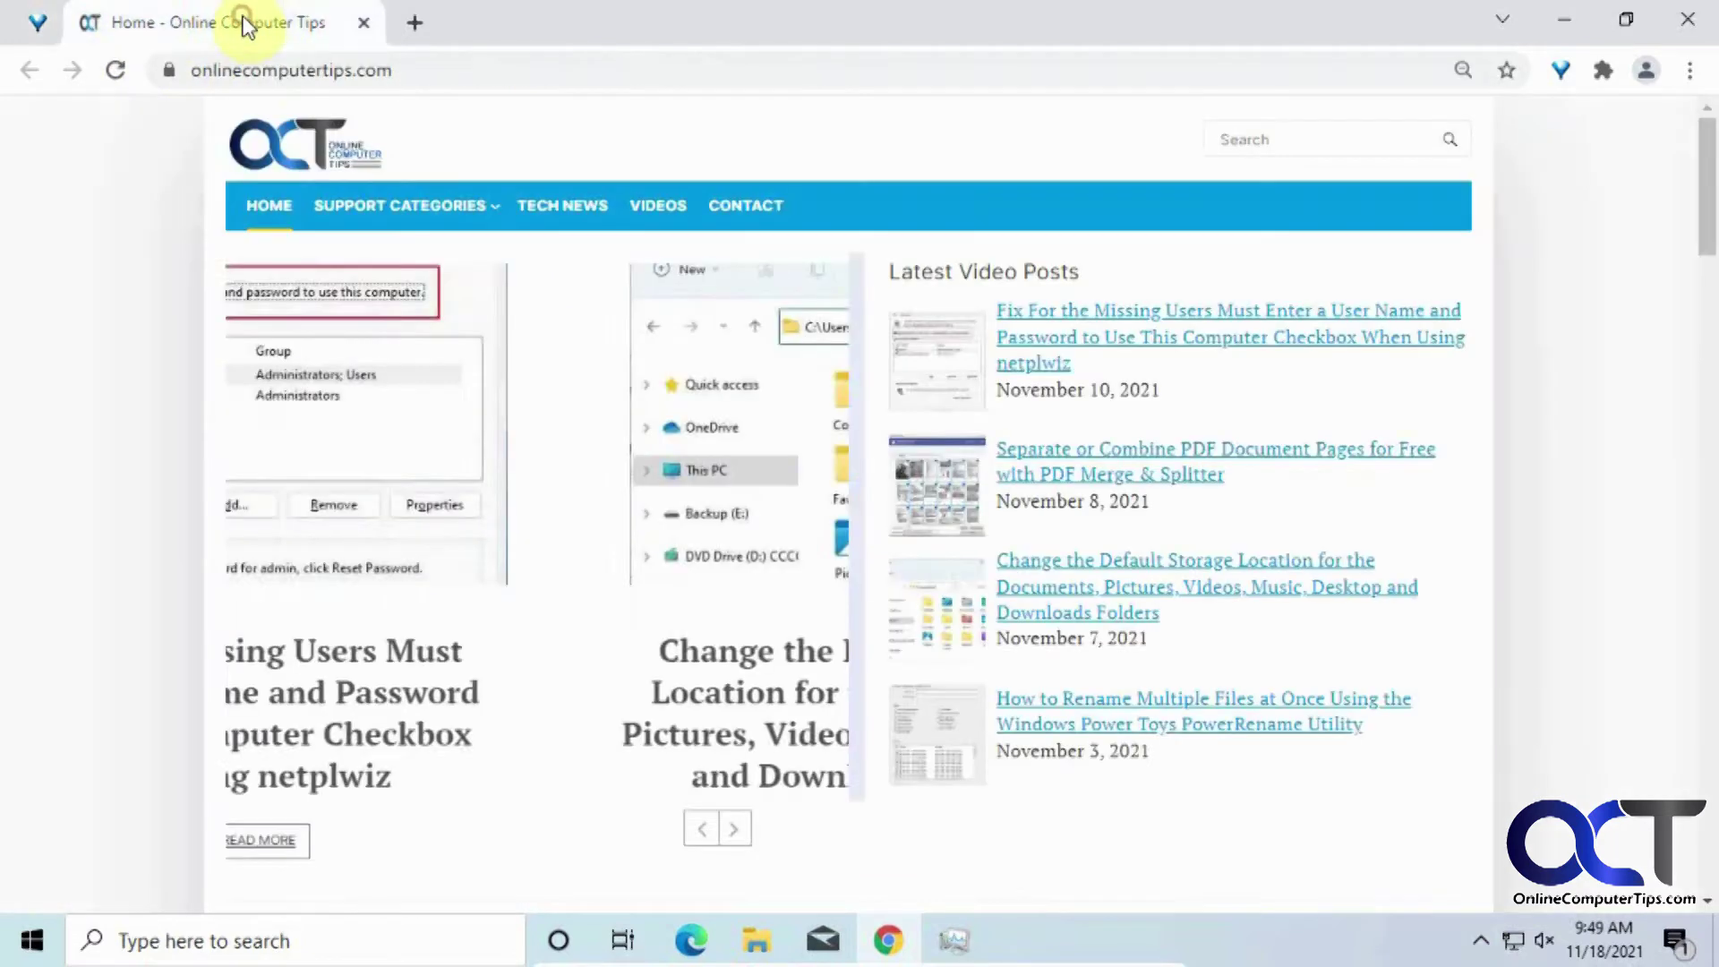
left_click(1561, 72)
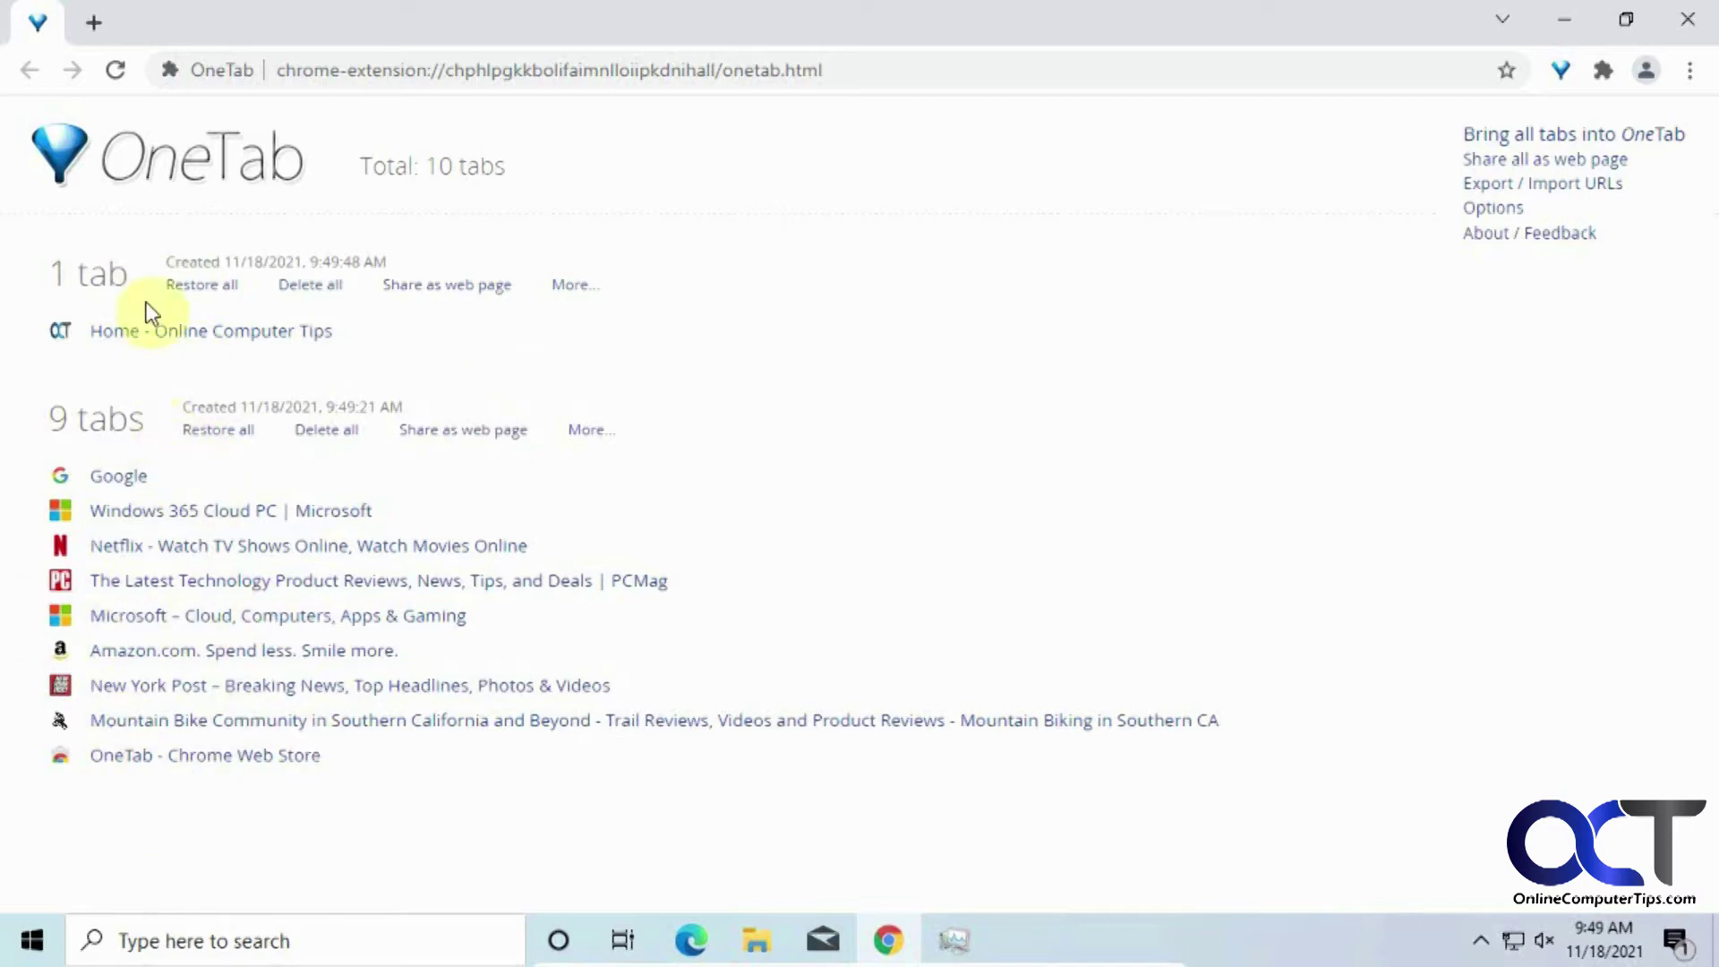
Step: Merge Online Computer Tips into the 9-tab group, delete the Web Store entry, and restore all
left_click_drag(134, 341, 143, 571)
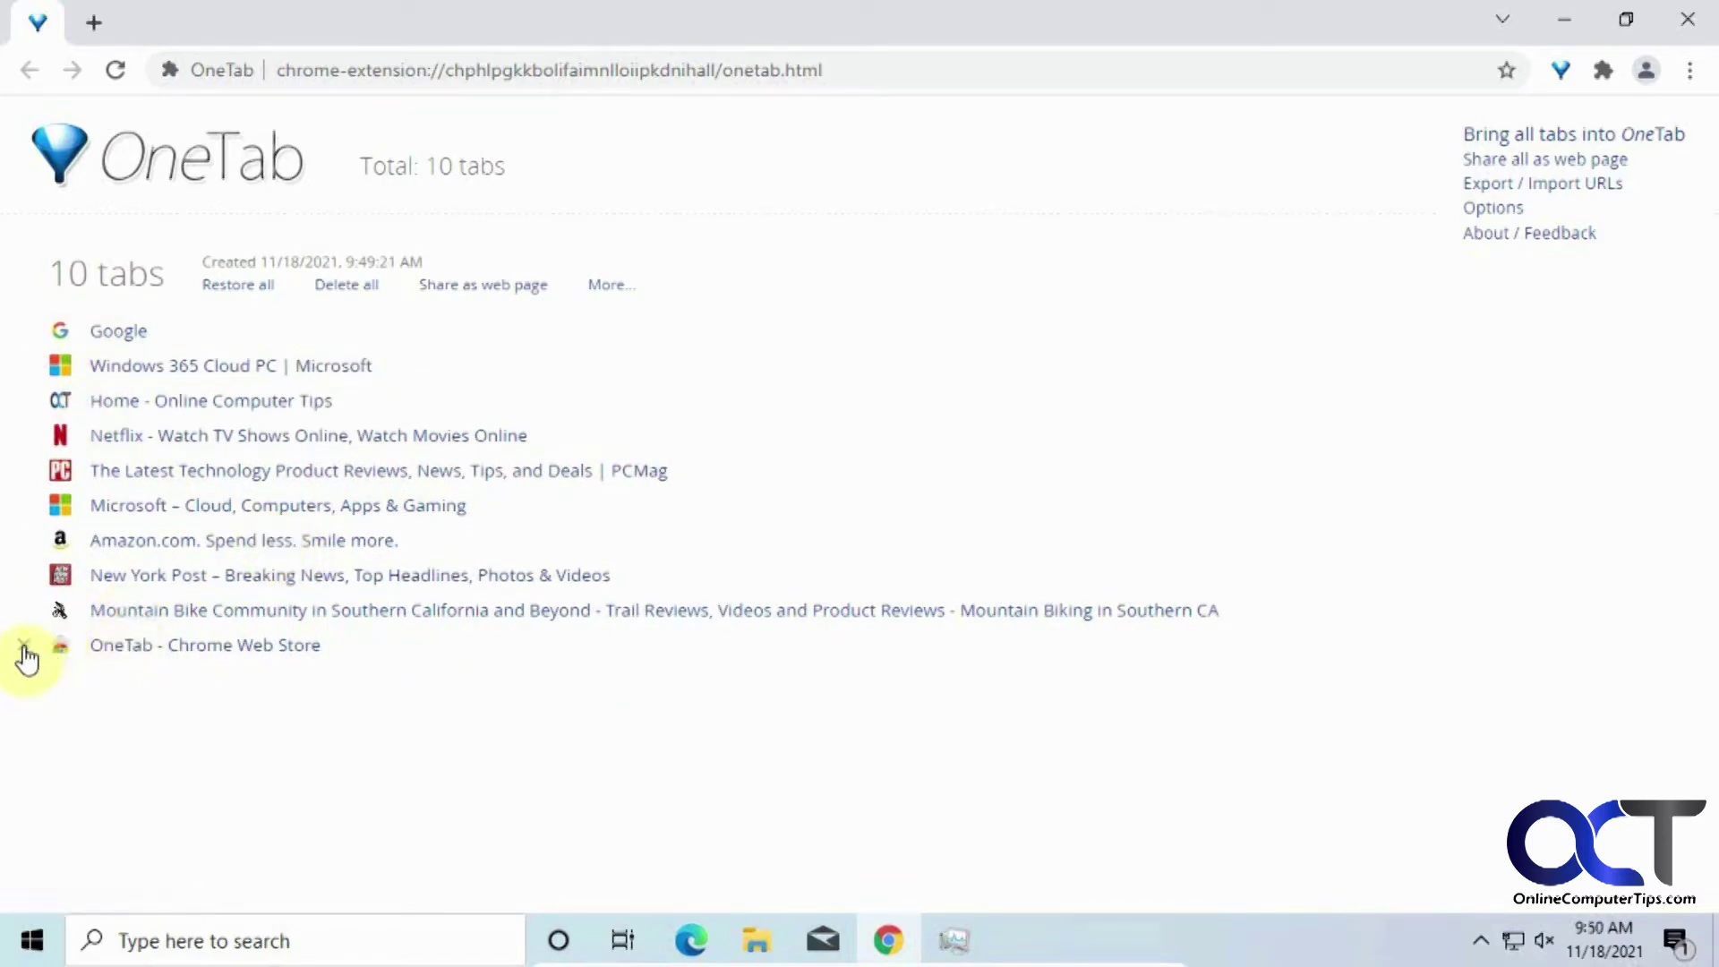
left_click(24, 647)
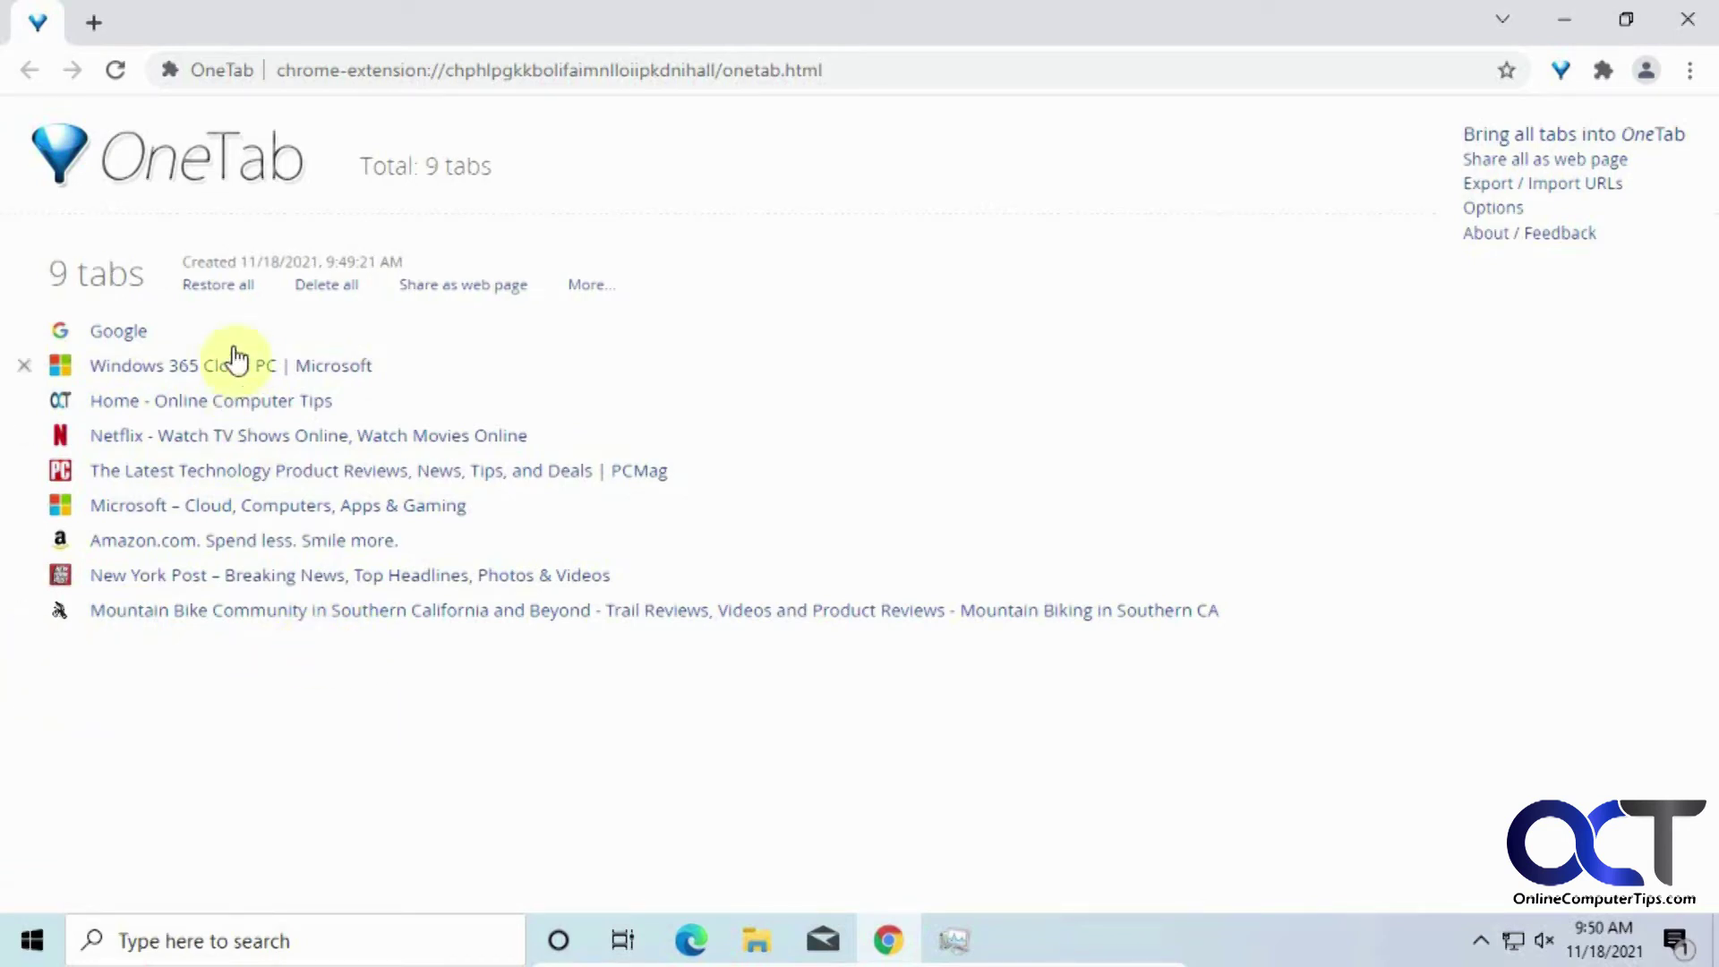
left_click(227, 295)
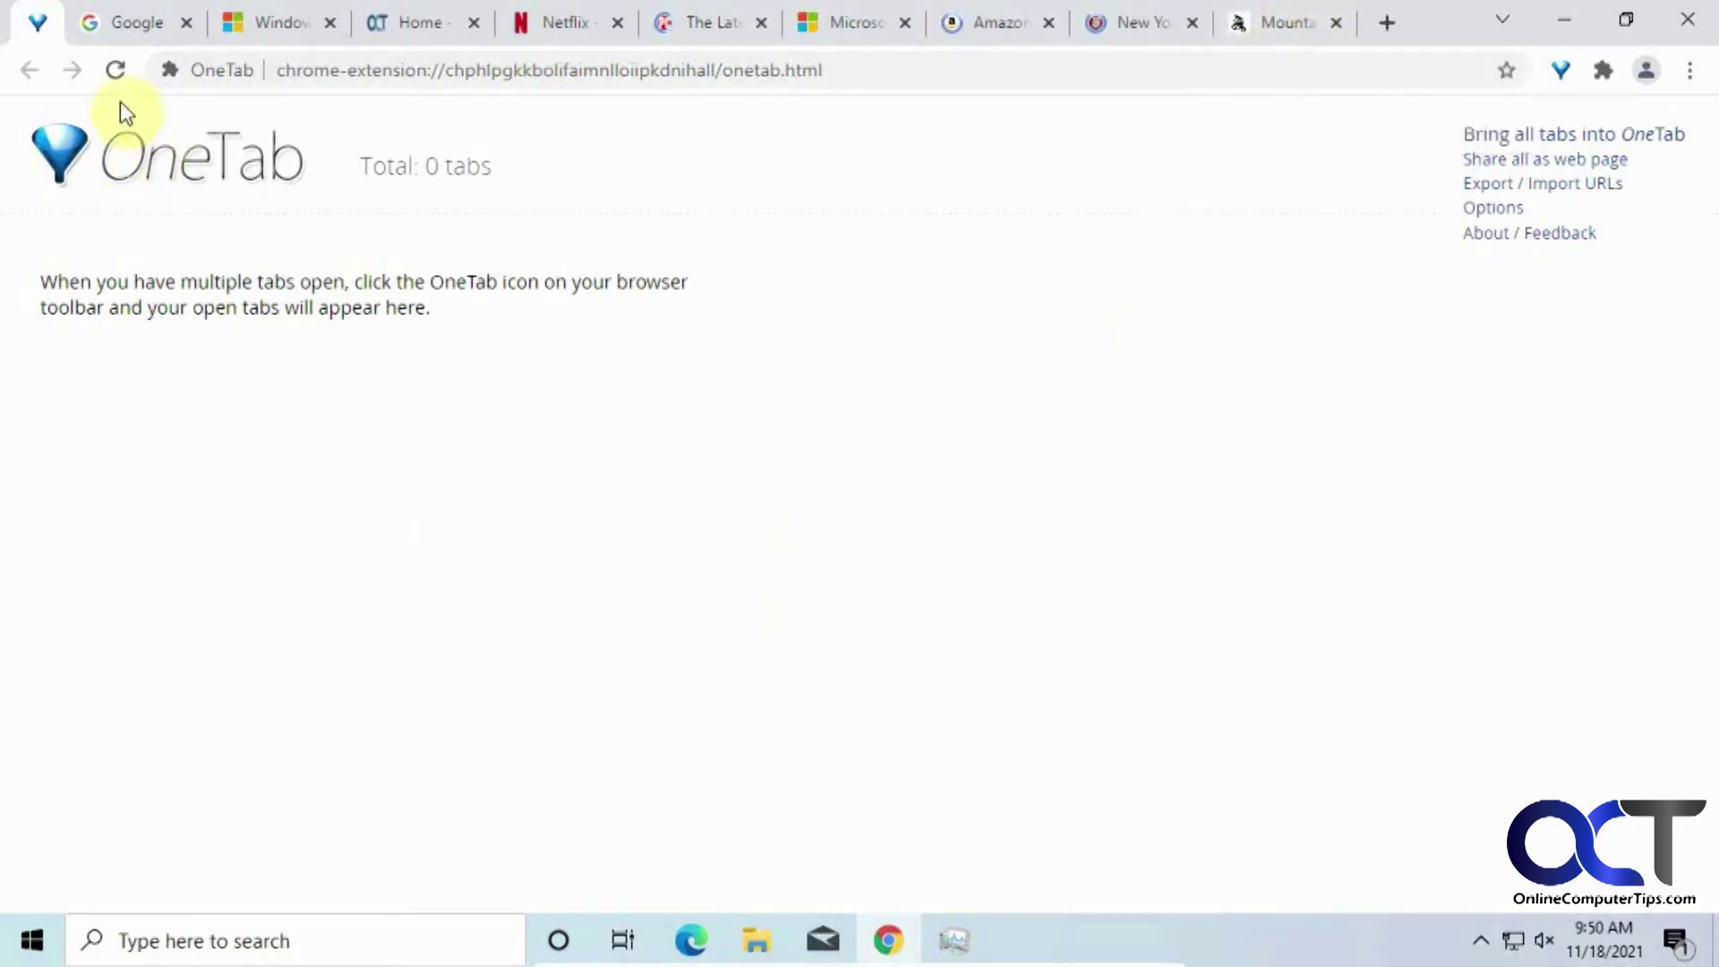
Step: Close the old OneTab tab, collapse the nine tabs again, and share them as a web page
right_click(41, 28)
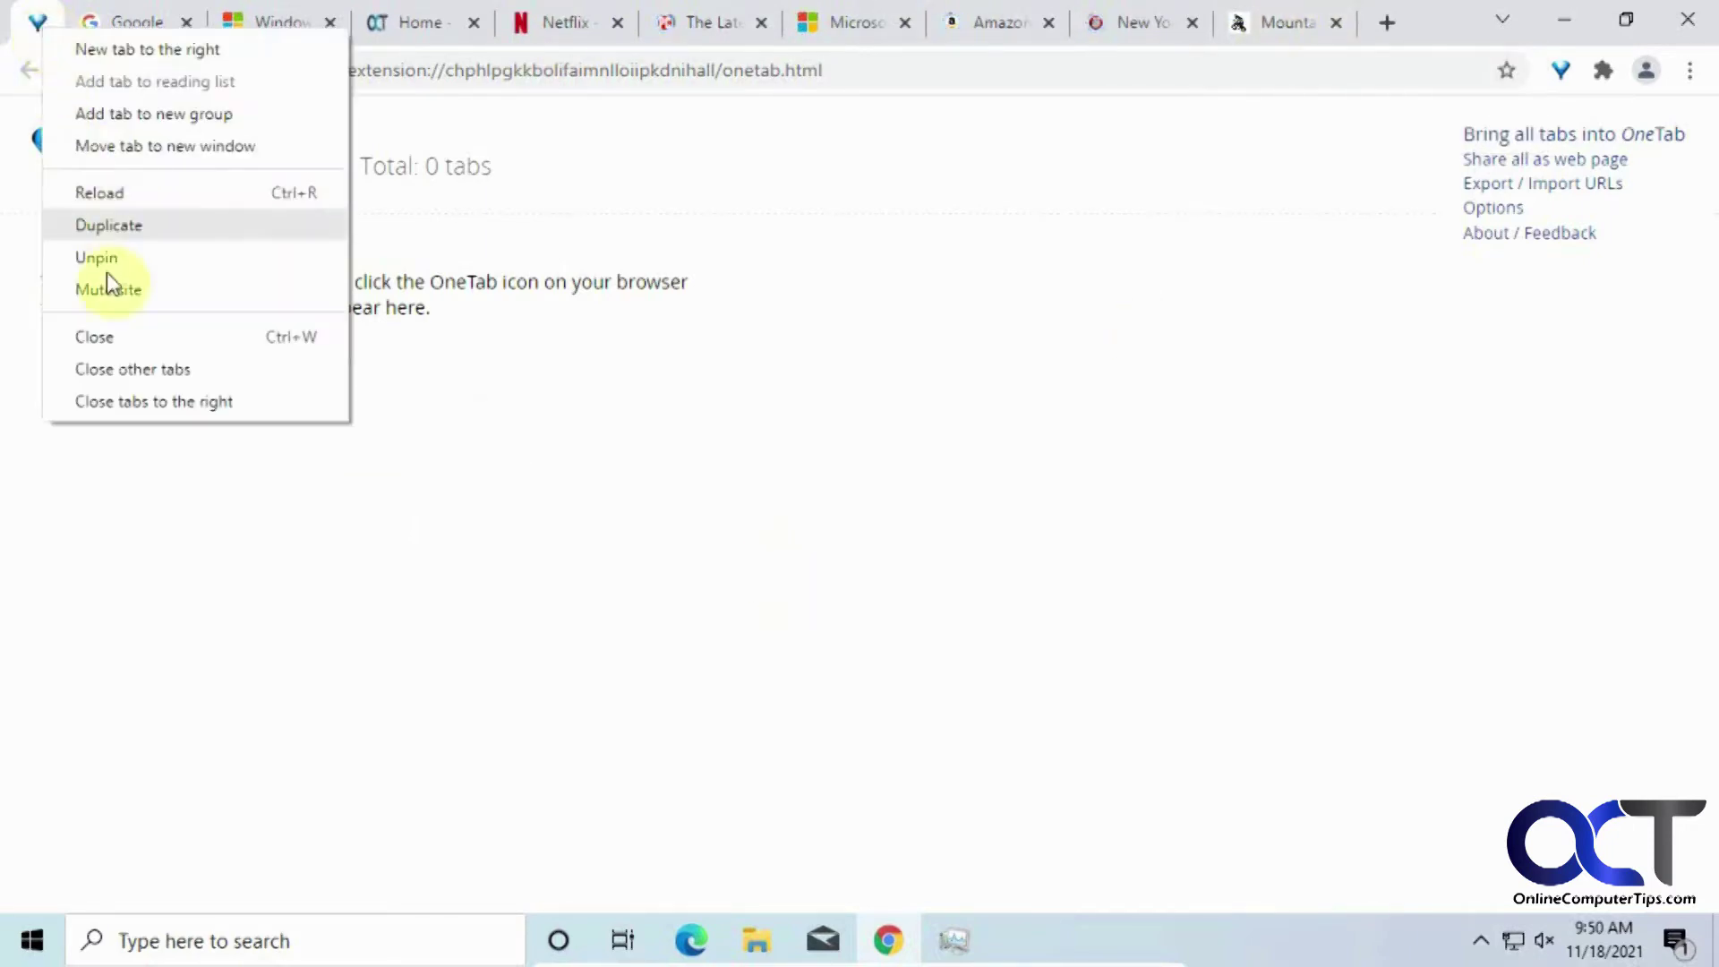
left_click(109, 338)
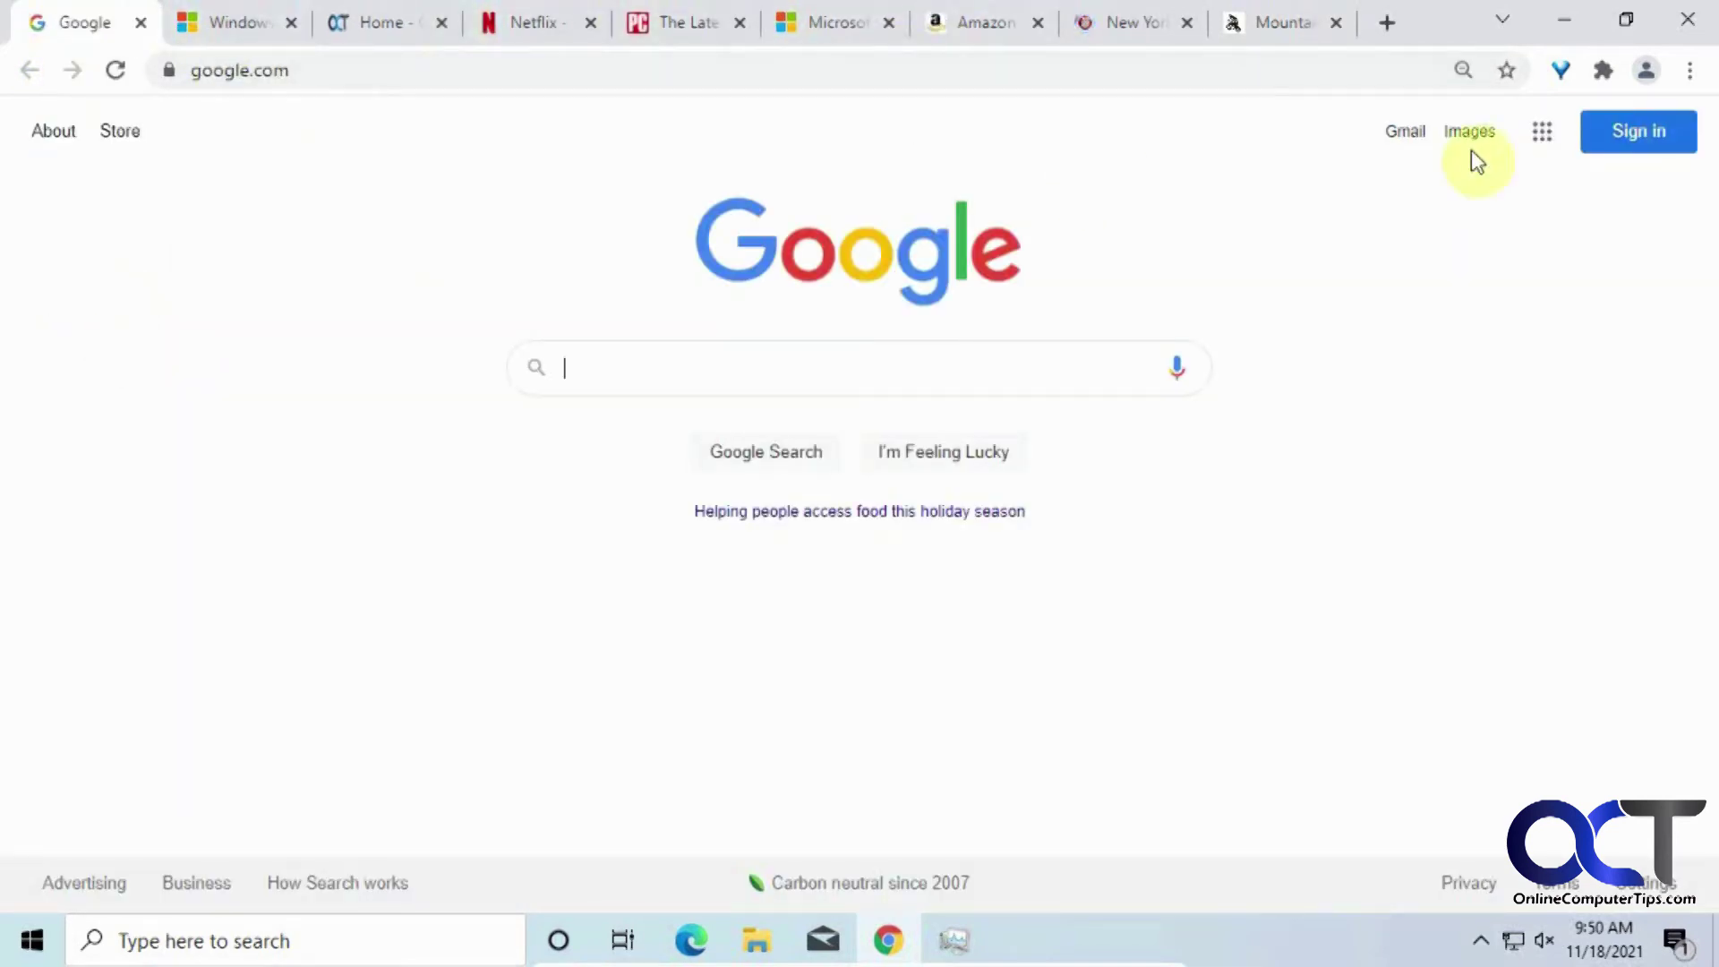
left_click(1564, 70)
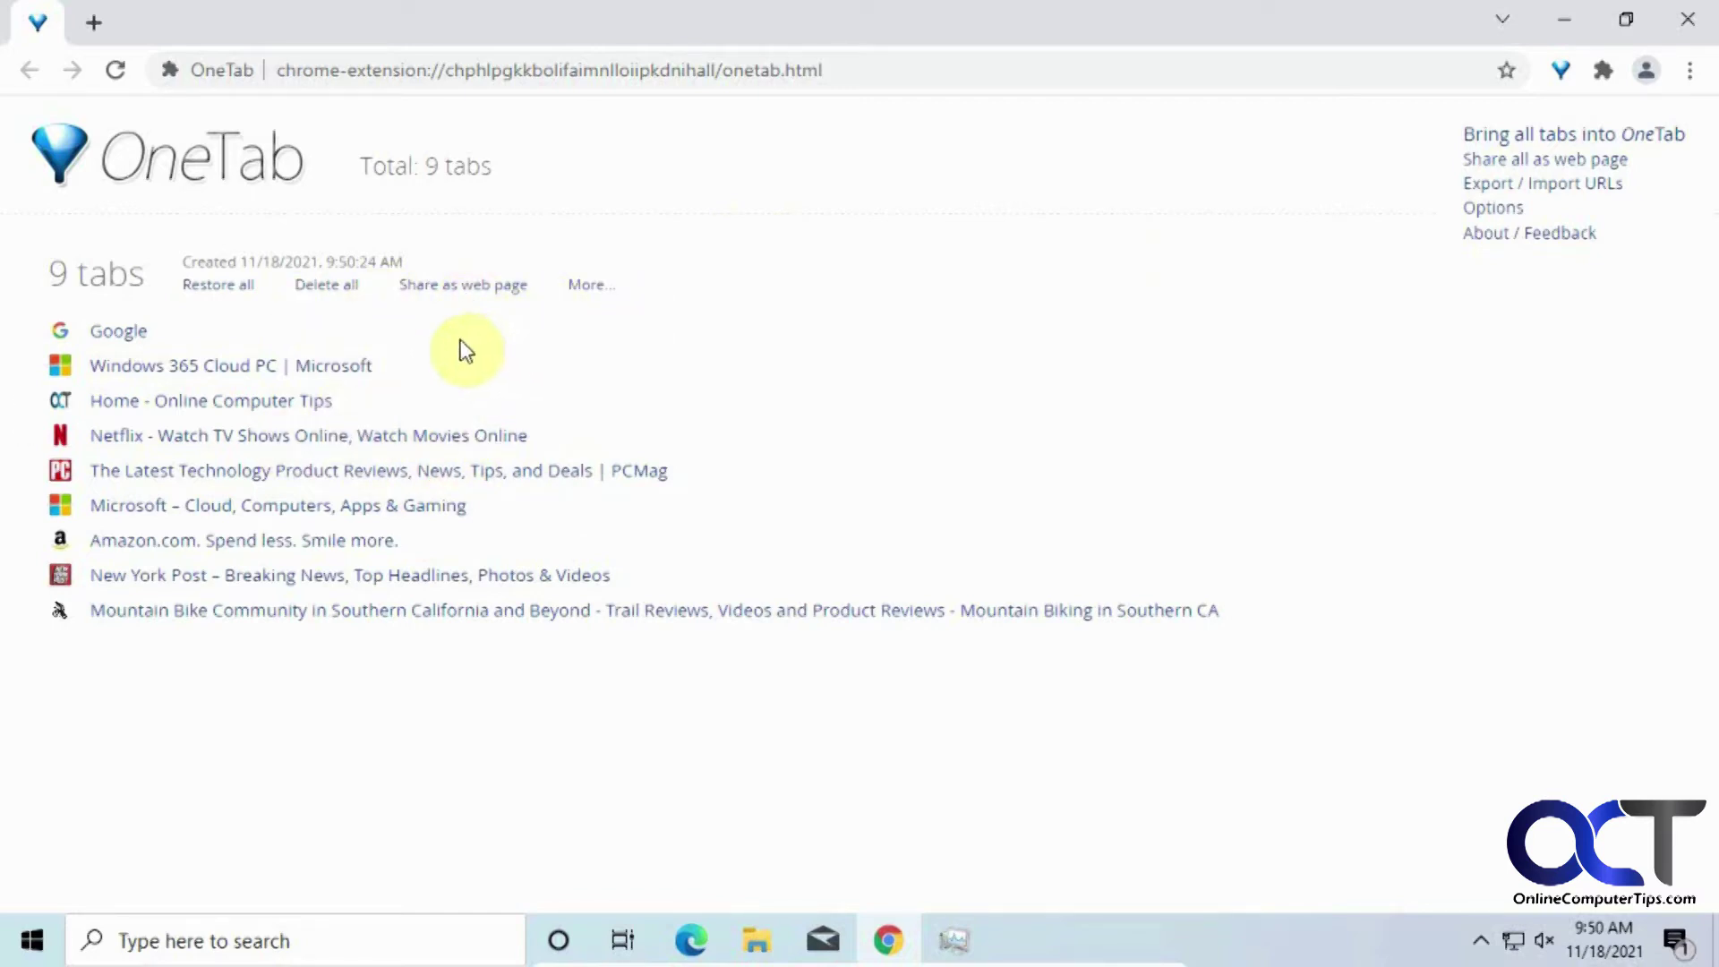
left_click(477, 284)
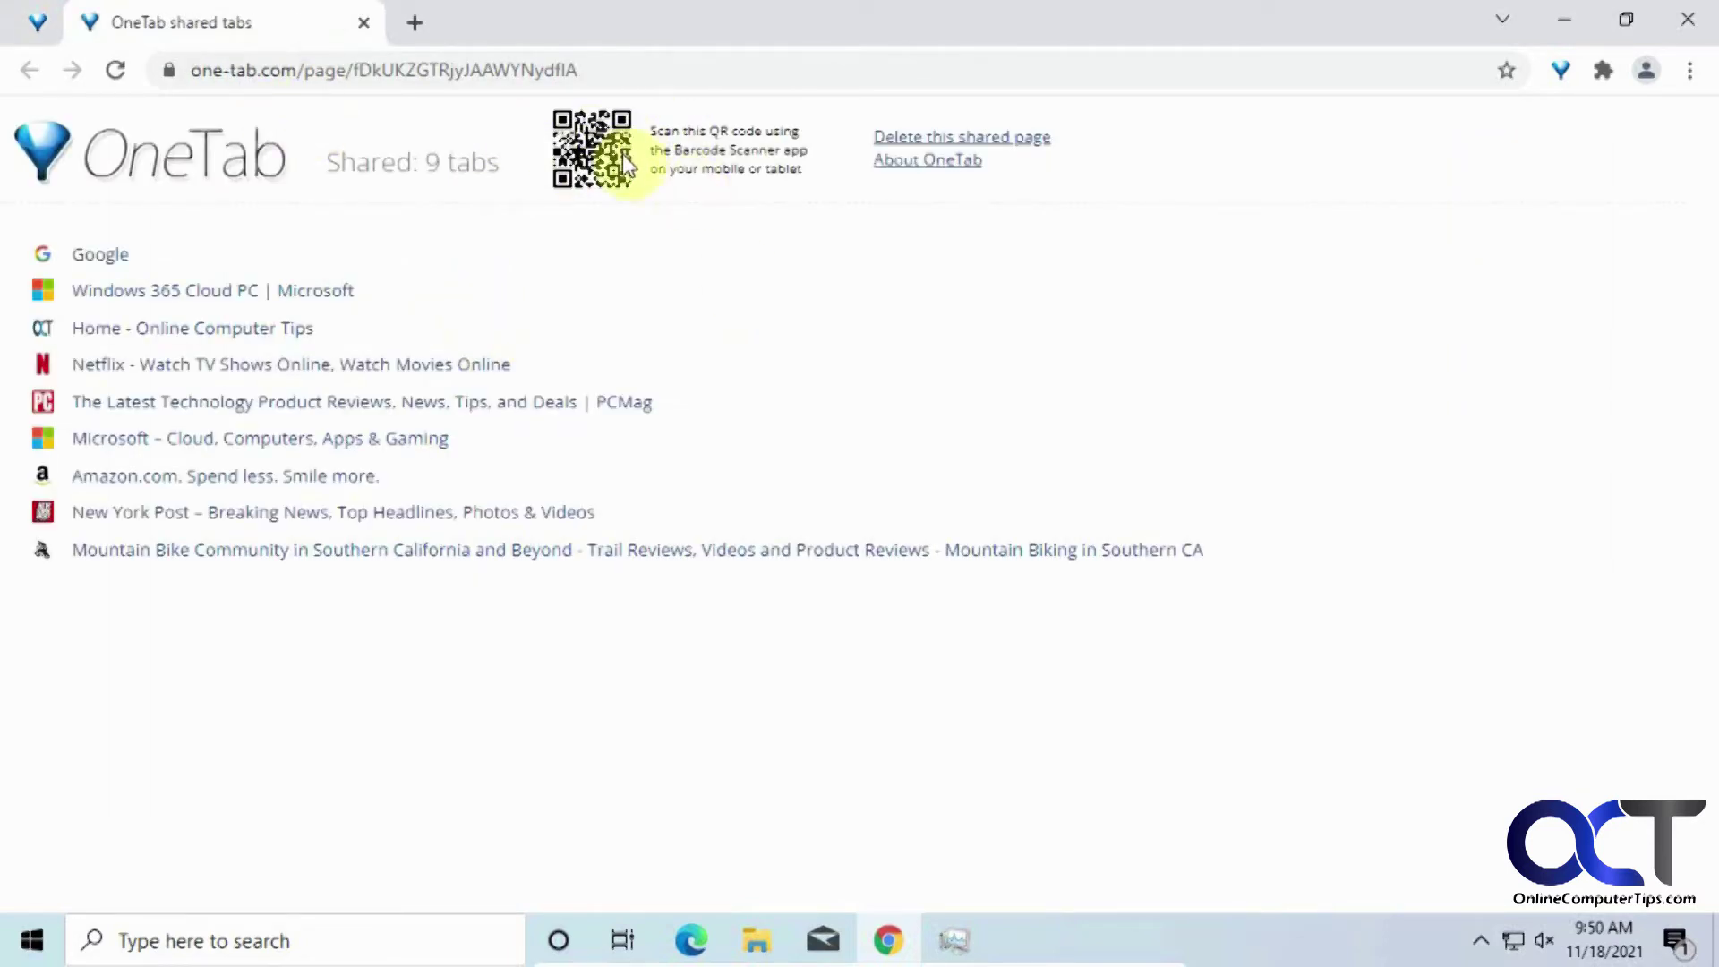
Step: Copy the shared OneTab page's address and load it in Microsoft Edge
left_click(573, 66)
right_click(558, 71)
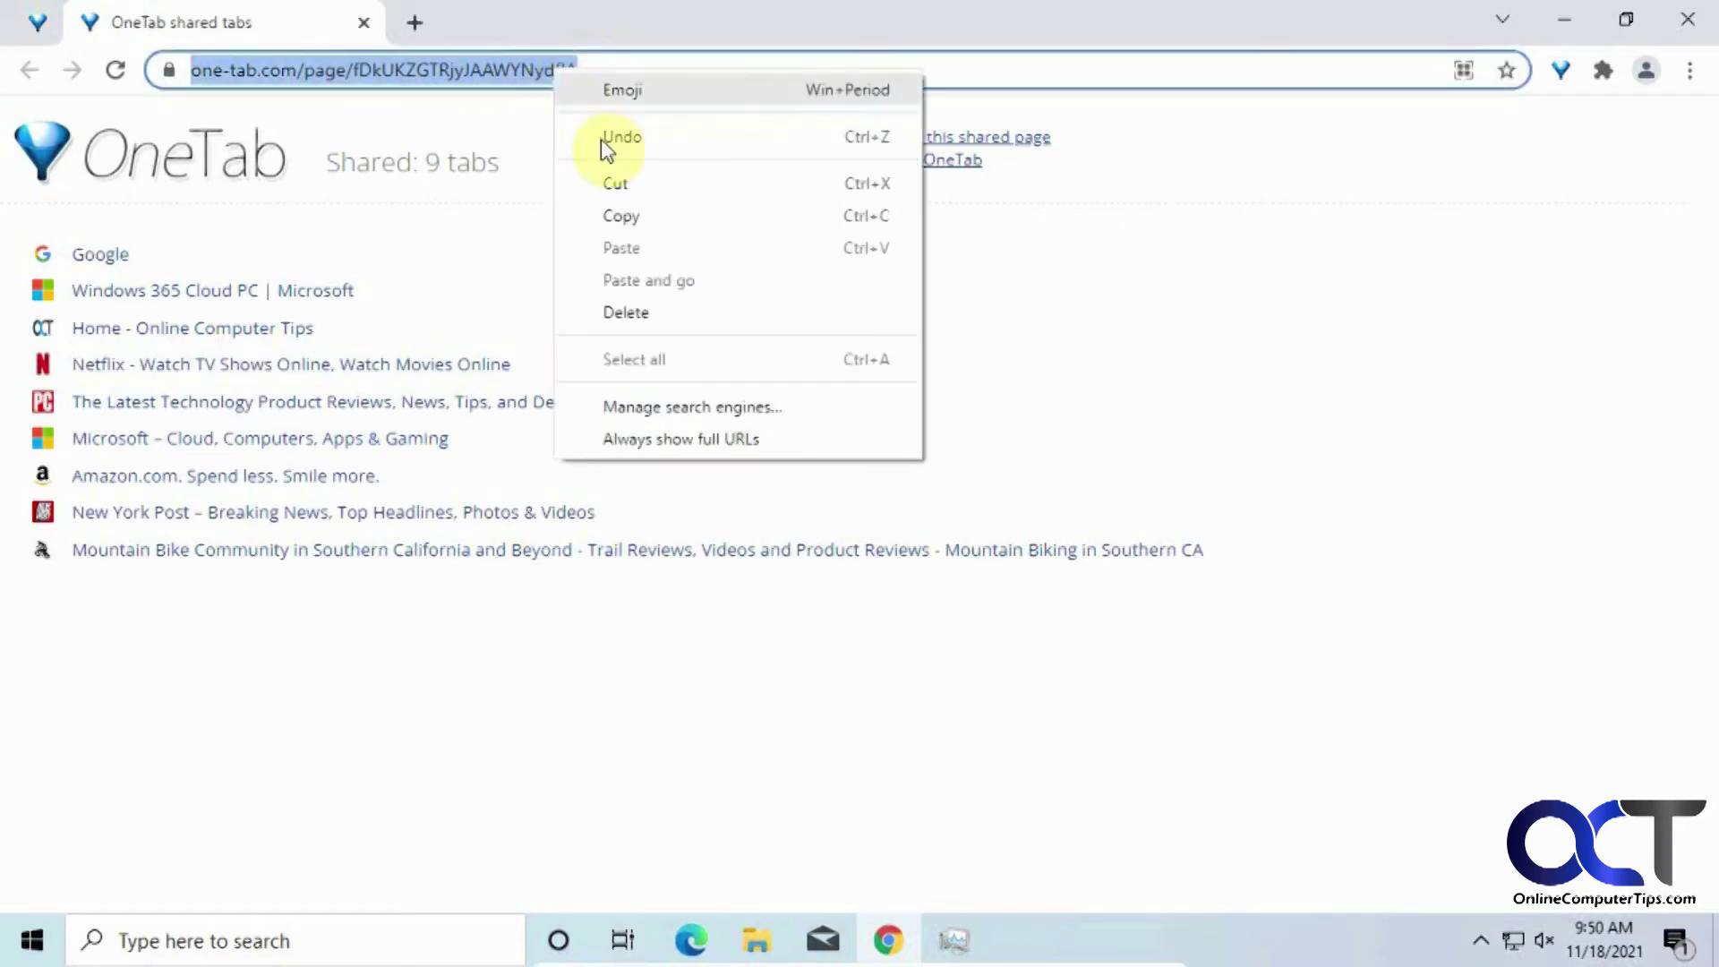
left_click(625, 213)
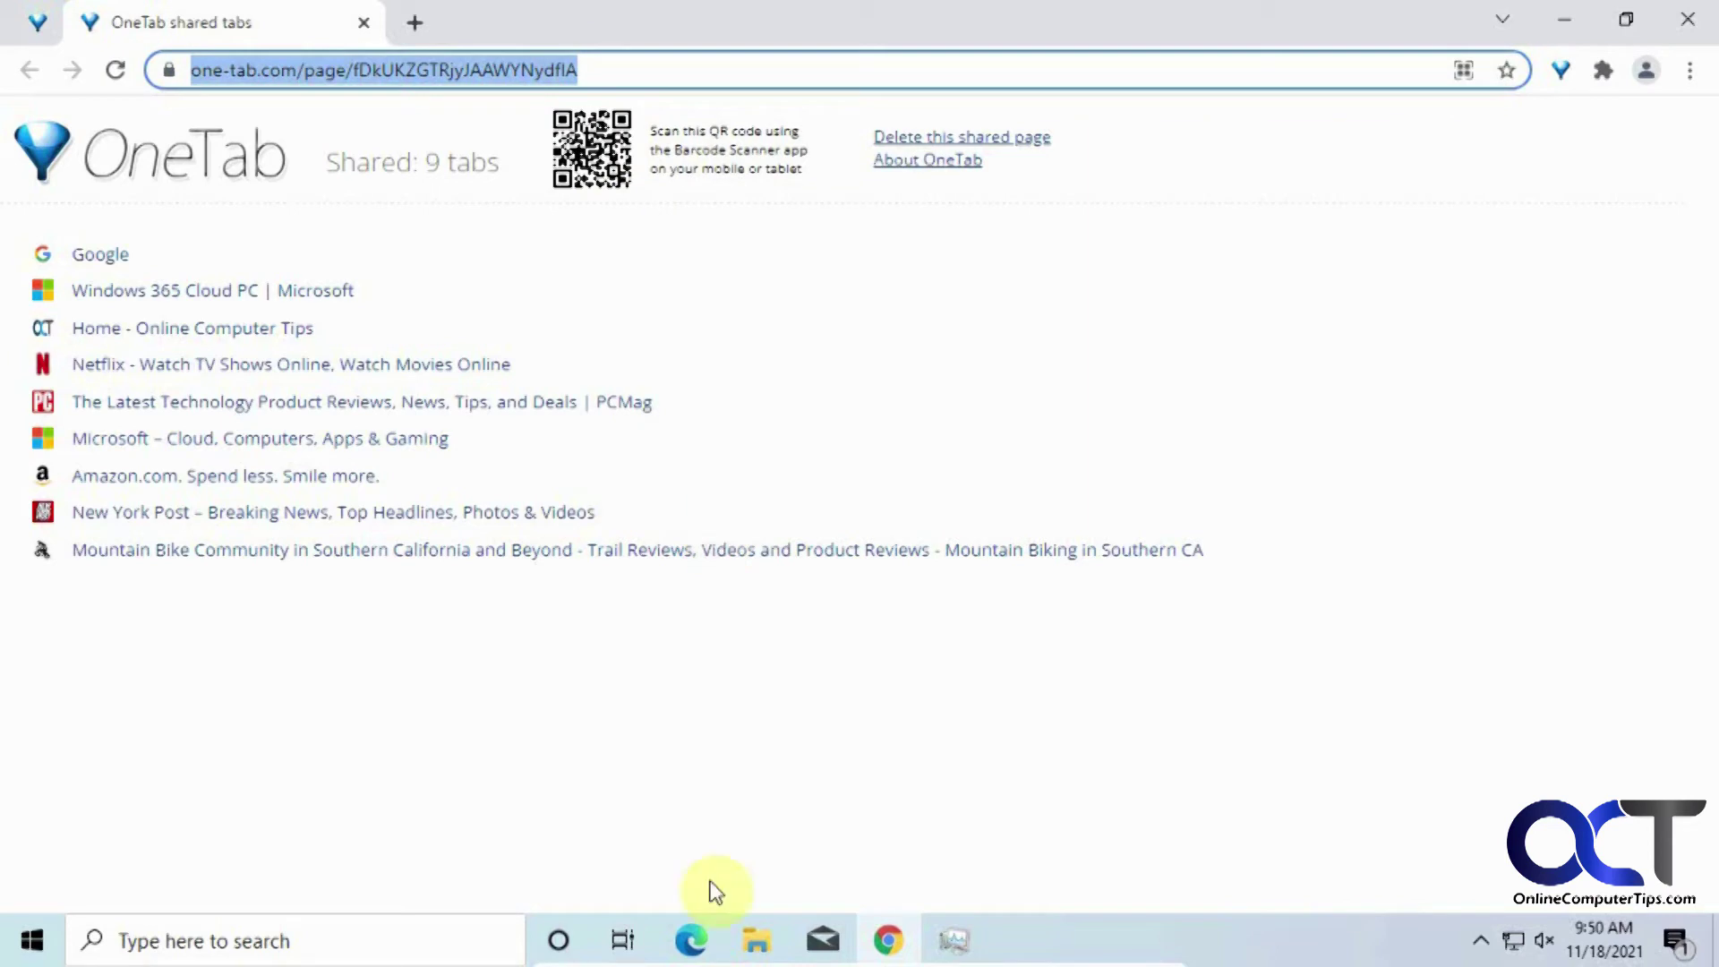
left_click(693, 942)
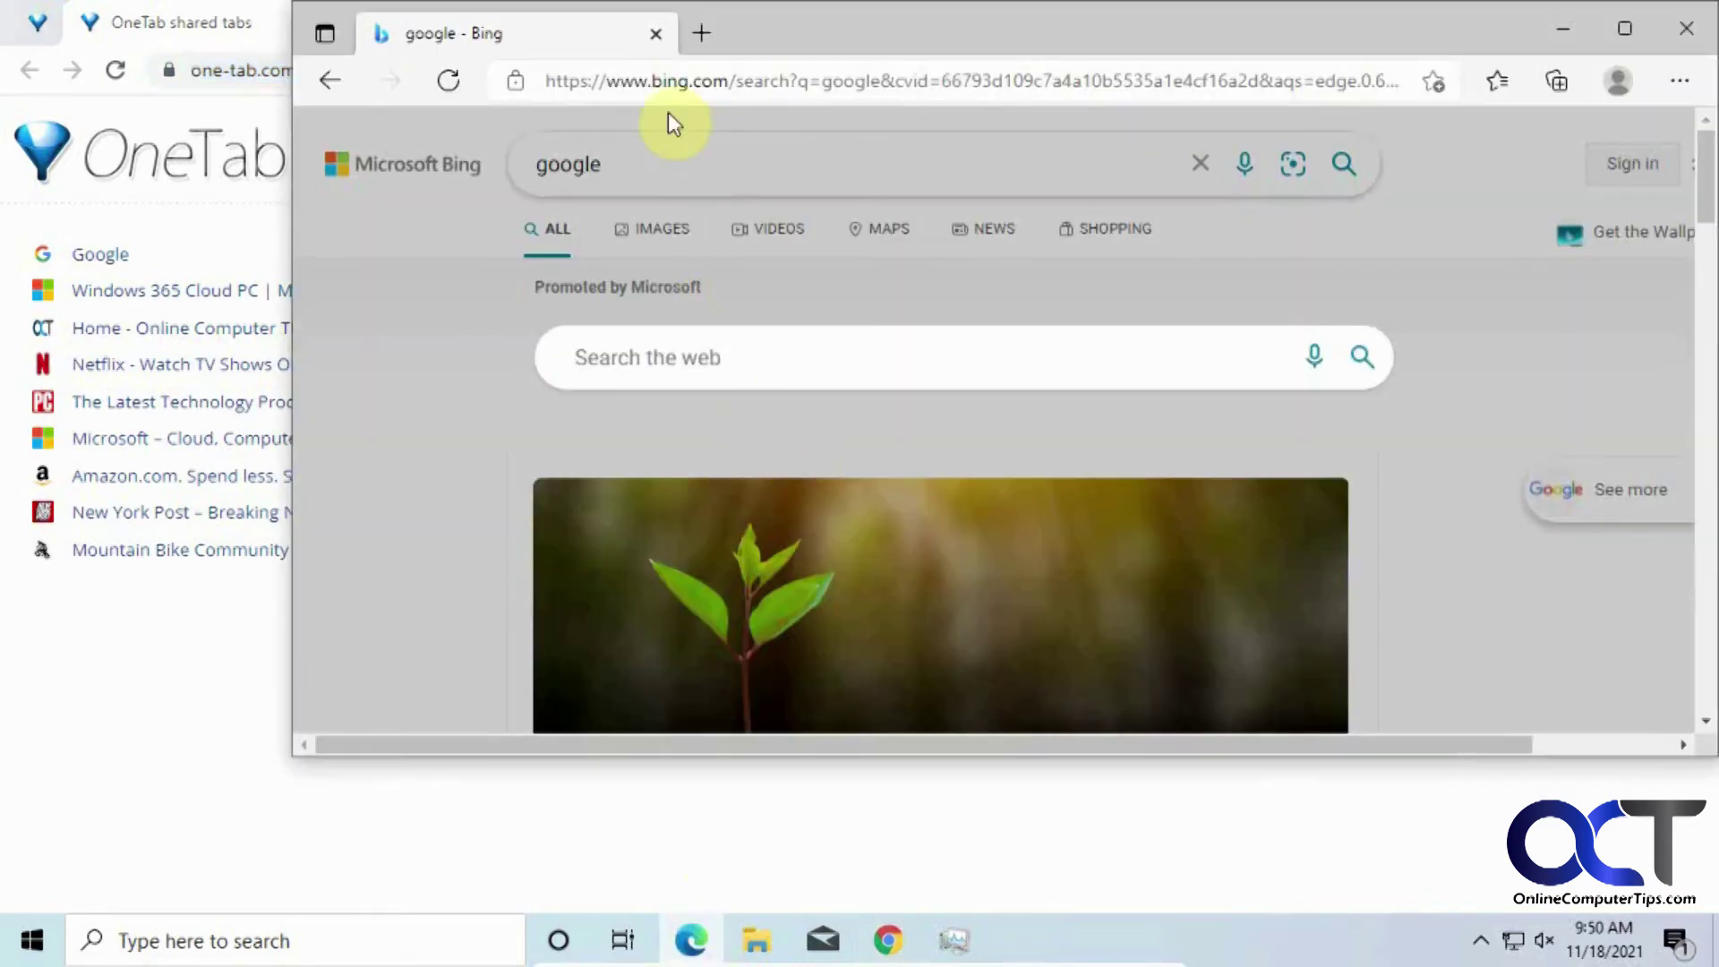
left_click(686, 85)
right_click(685, 87)
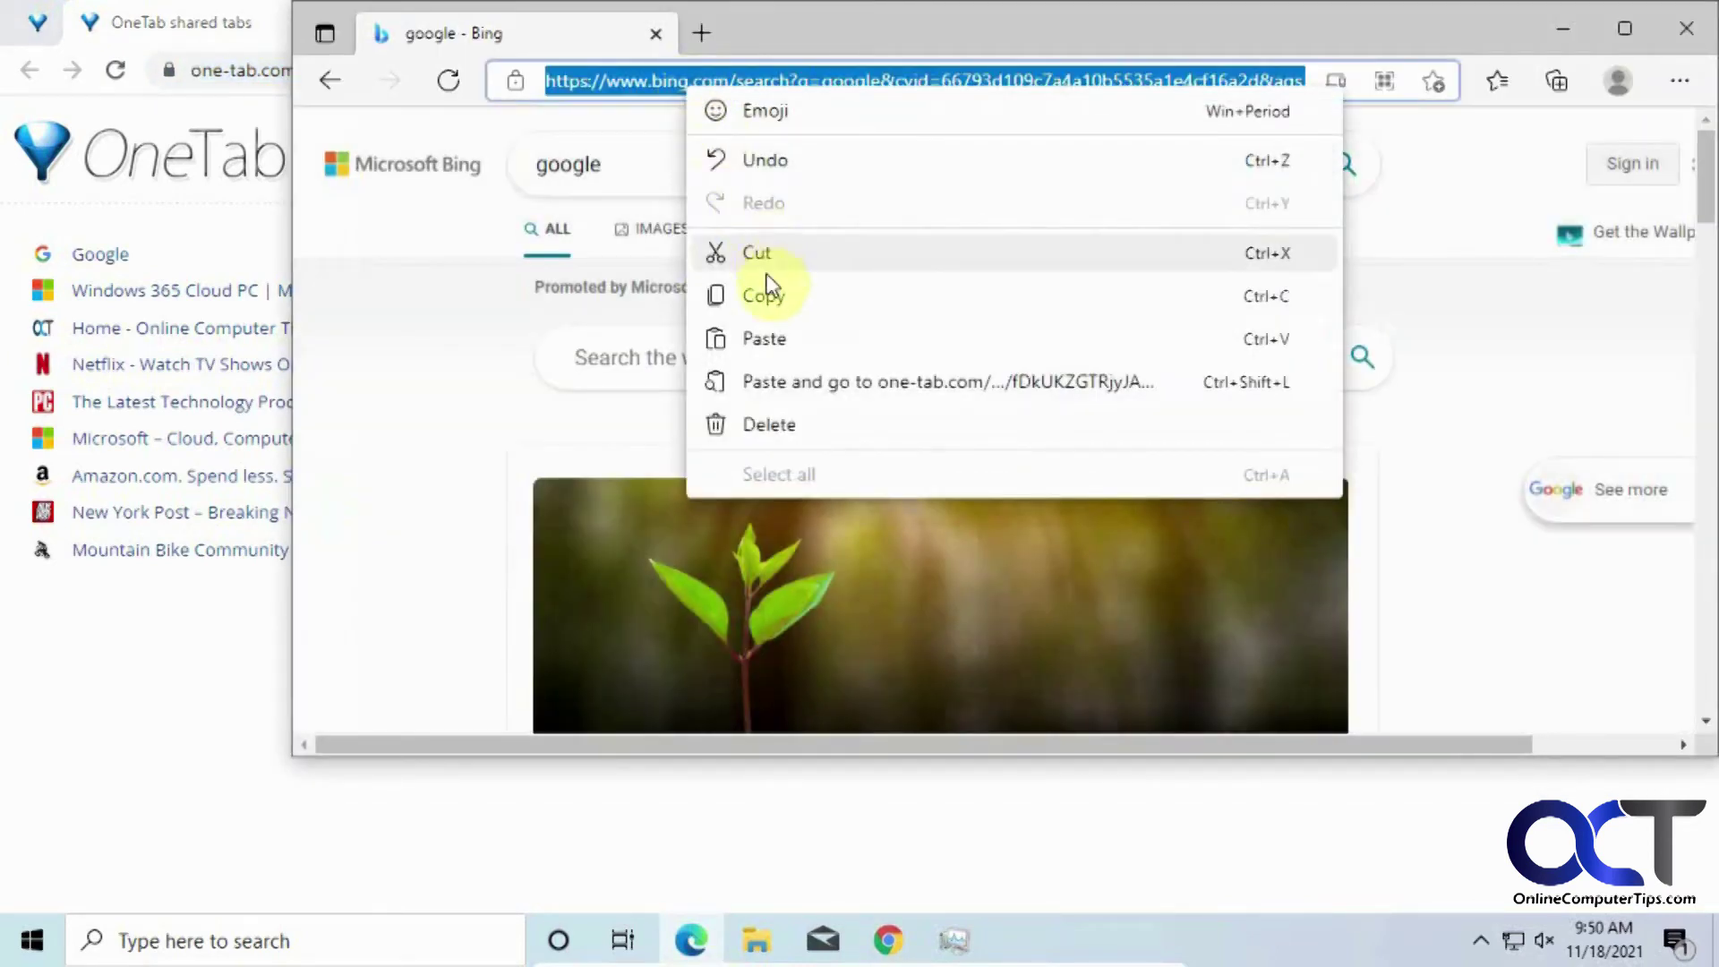
left_click(766, 337)
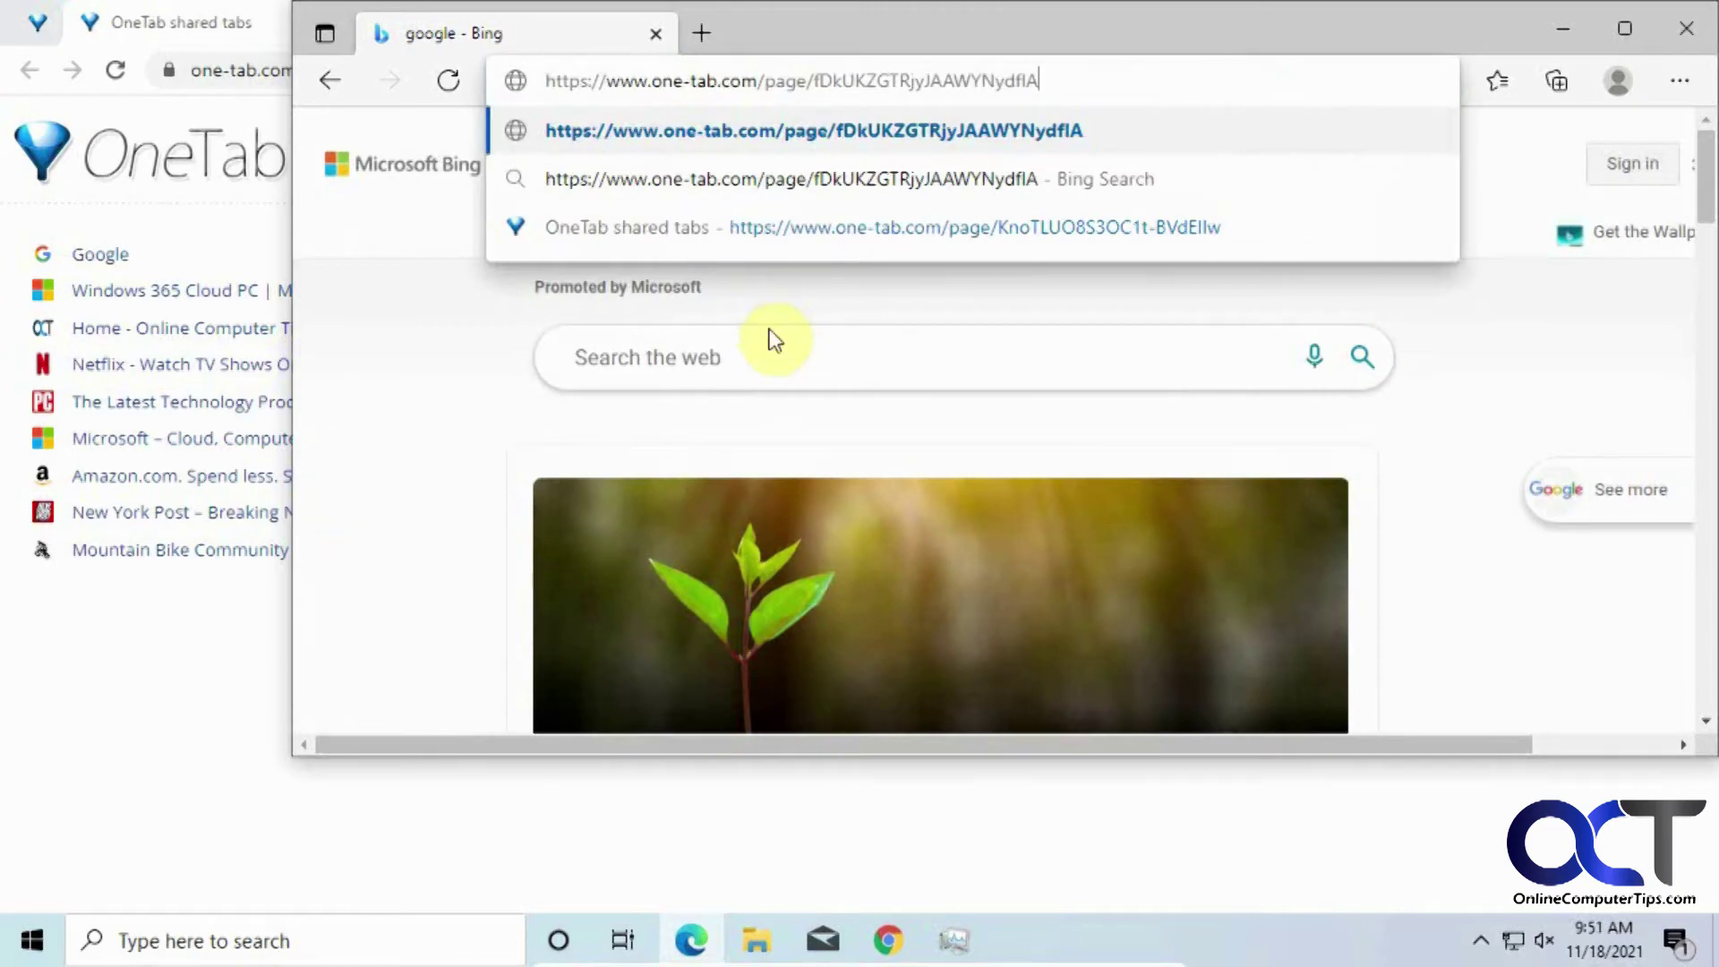
key("Return")
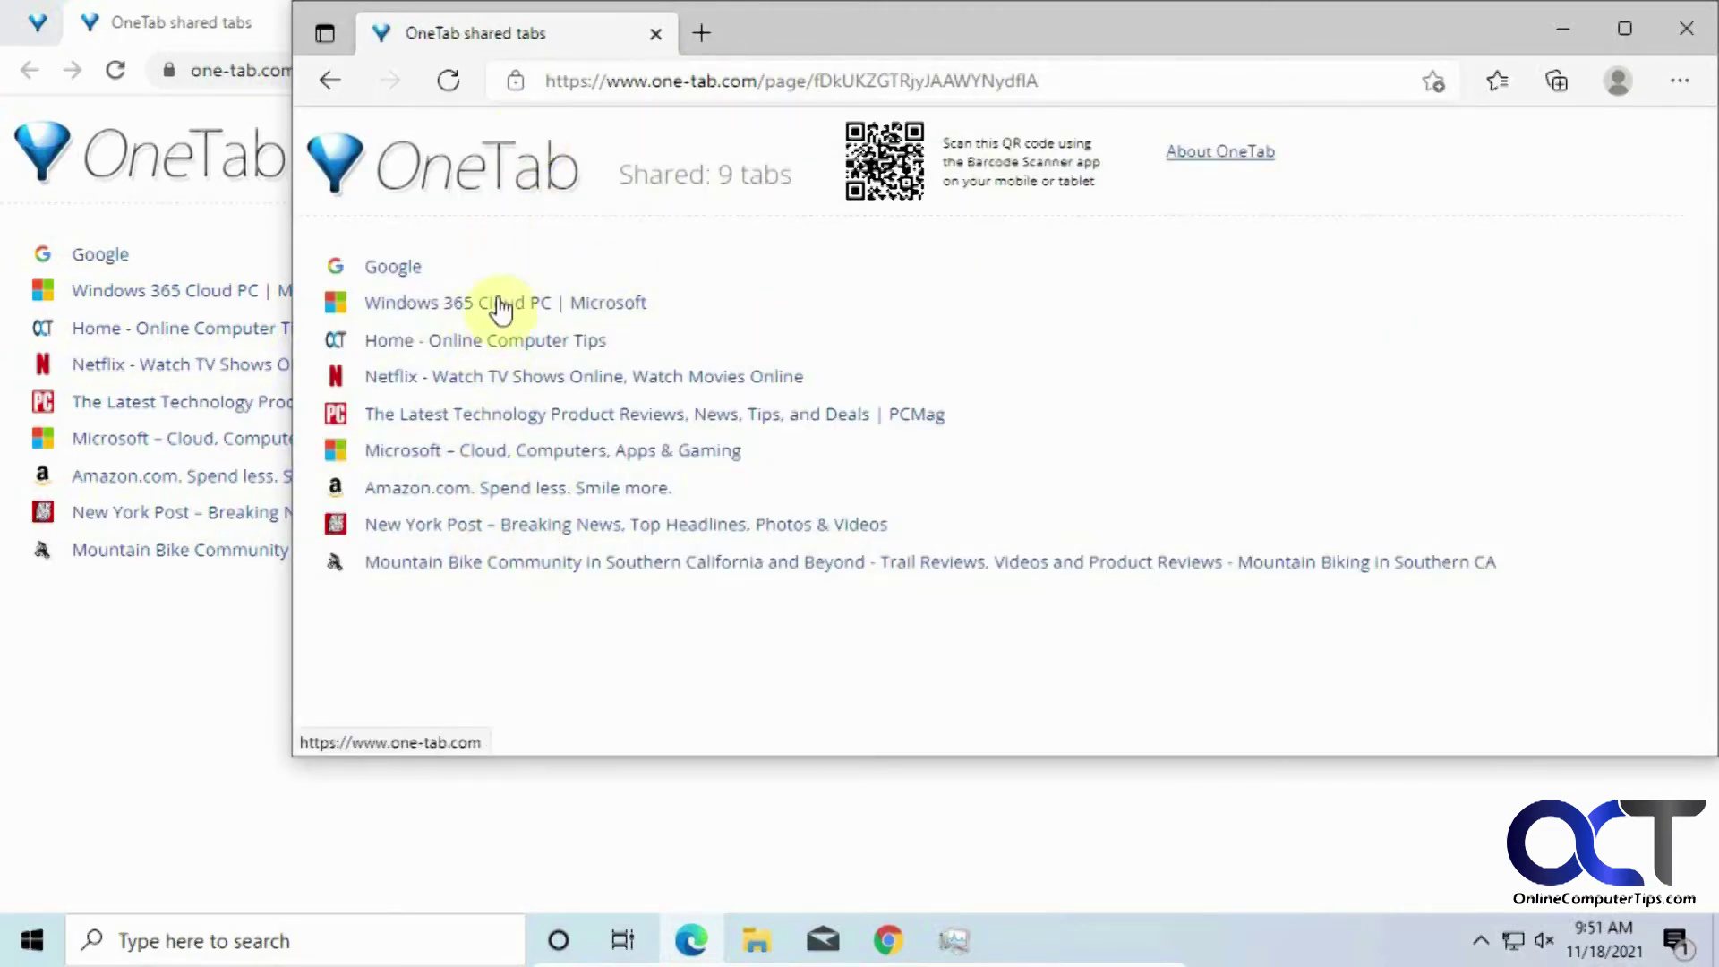
Step: Test the Online Computer Tips link in a new window, minimize Edge, and close Chrome's shared tab
right_click(524, 342)
left_click(612, 406)
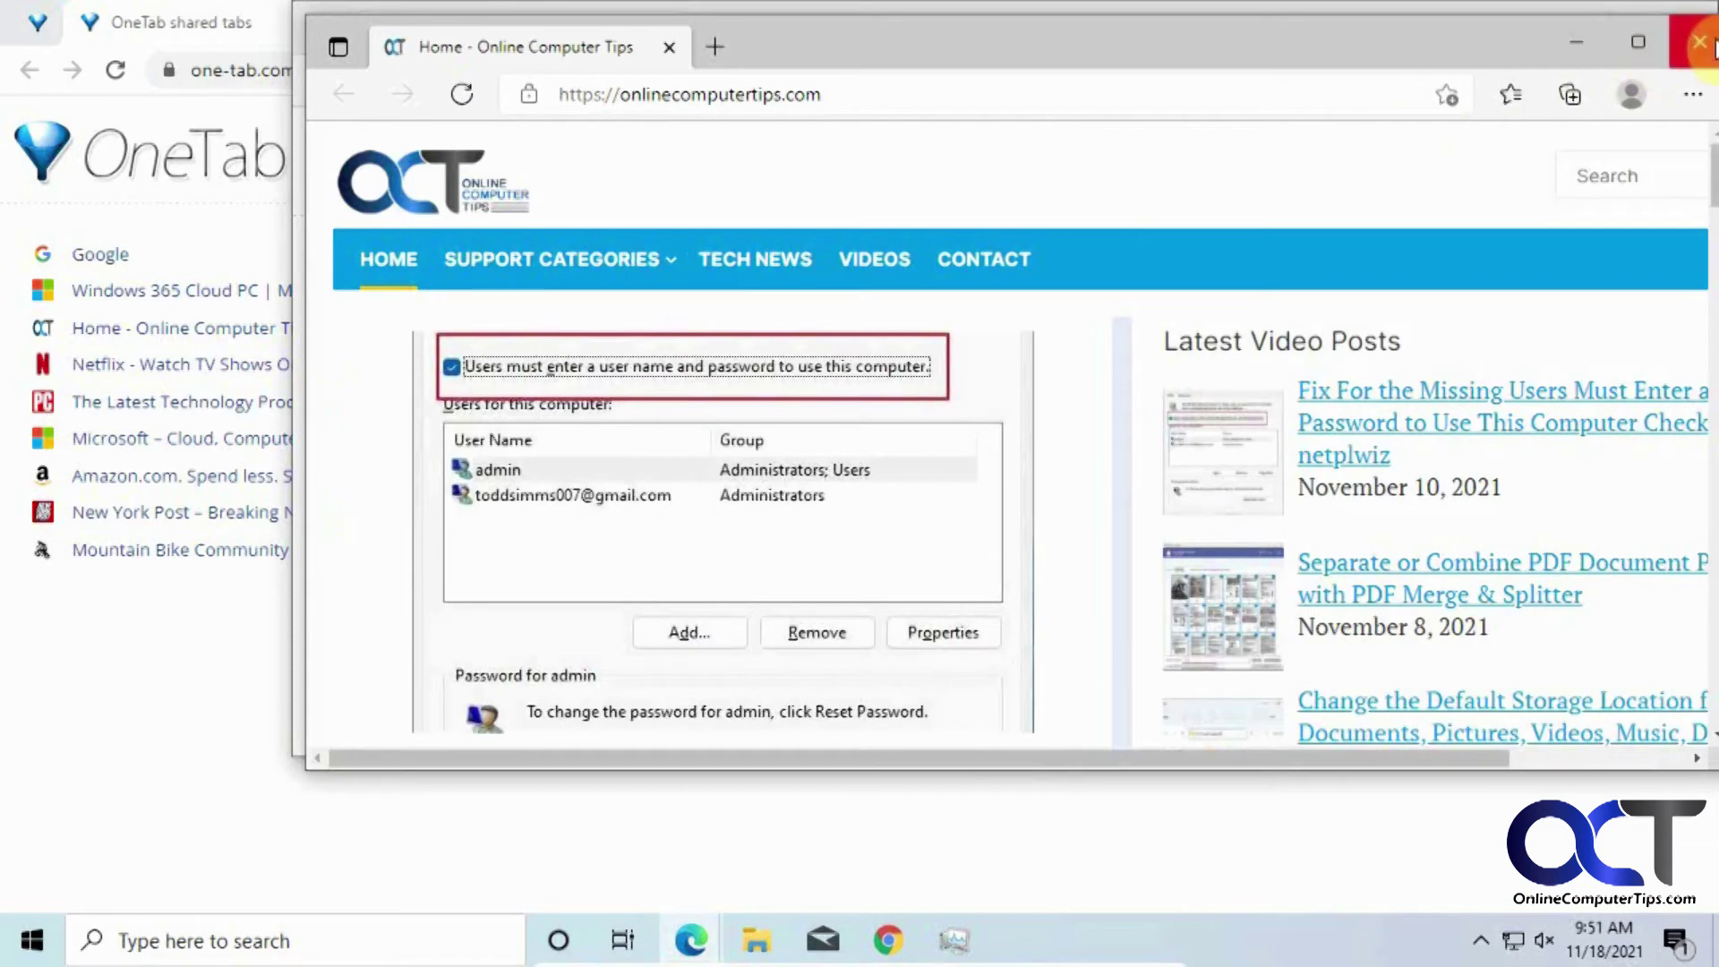
left_click(1700, 51)
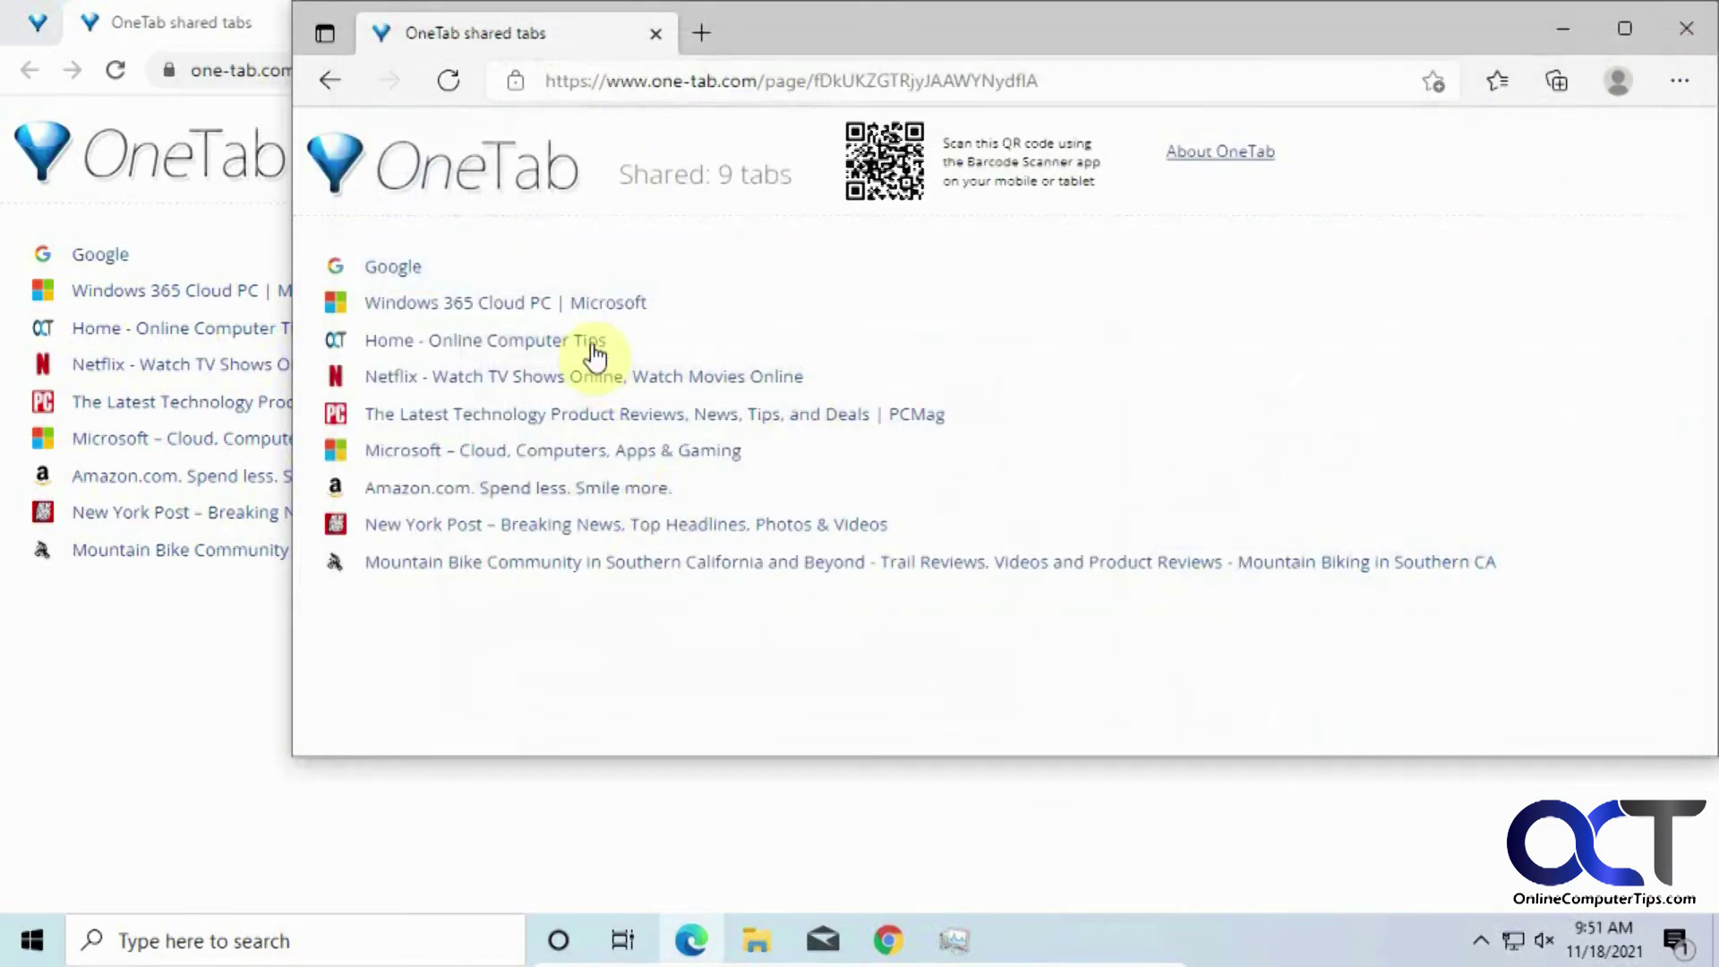
left_click(1562, 27)
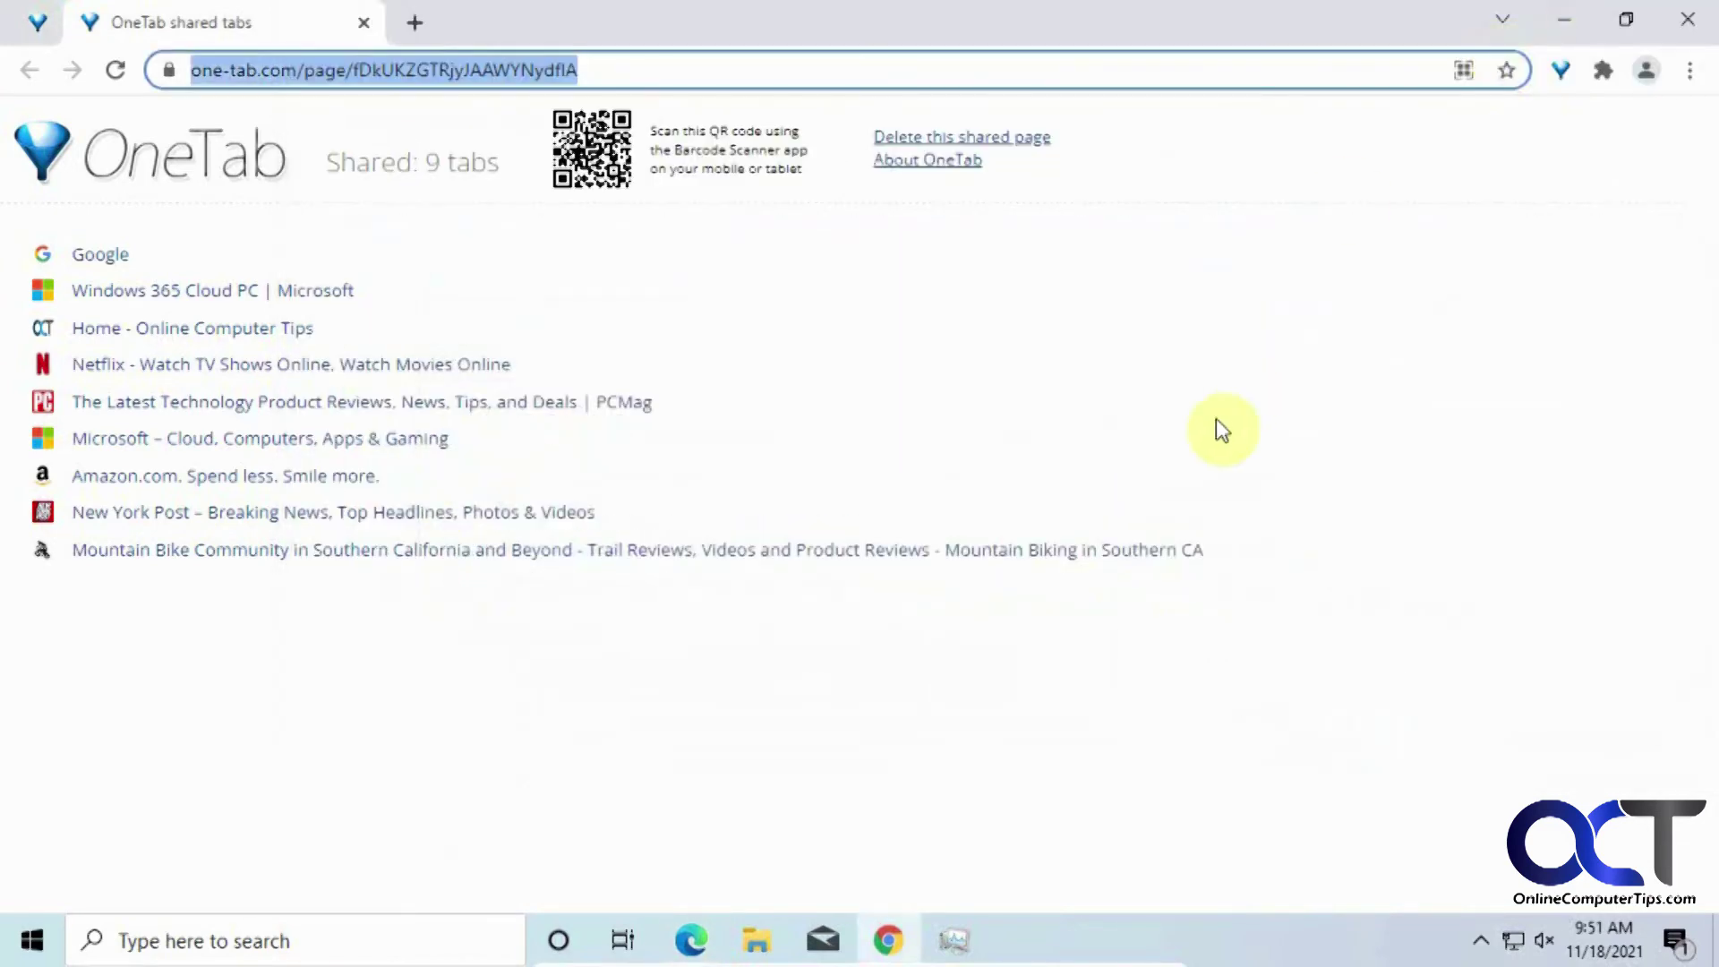
left_click(364, 23)
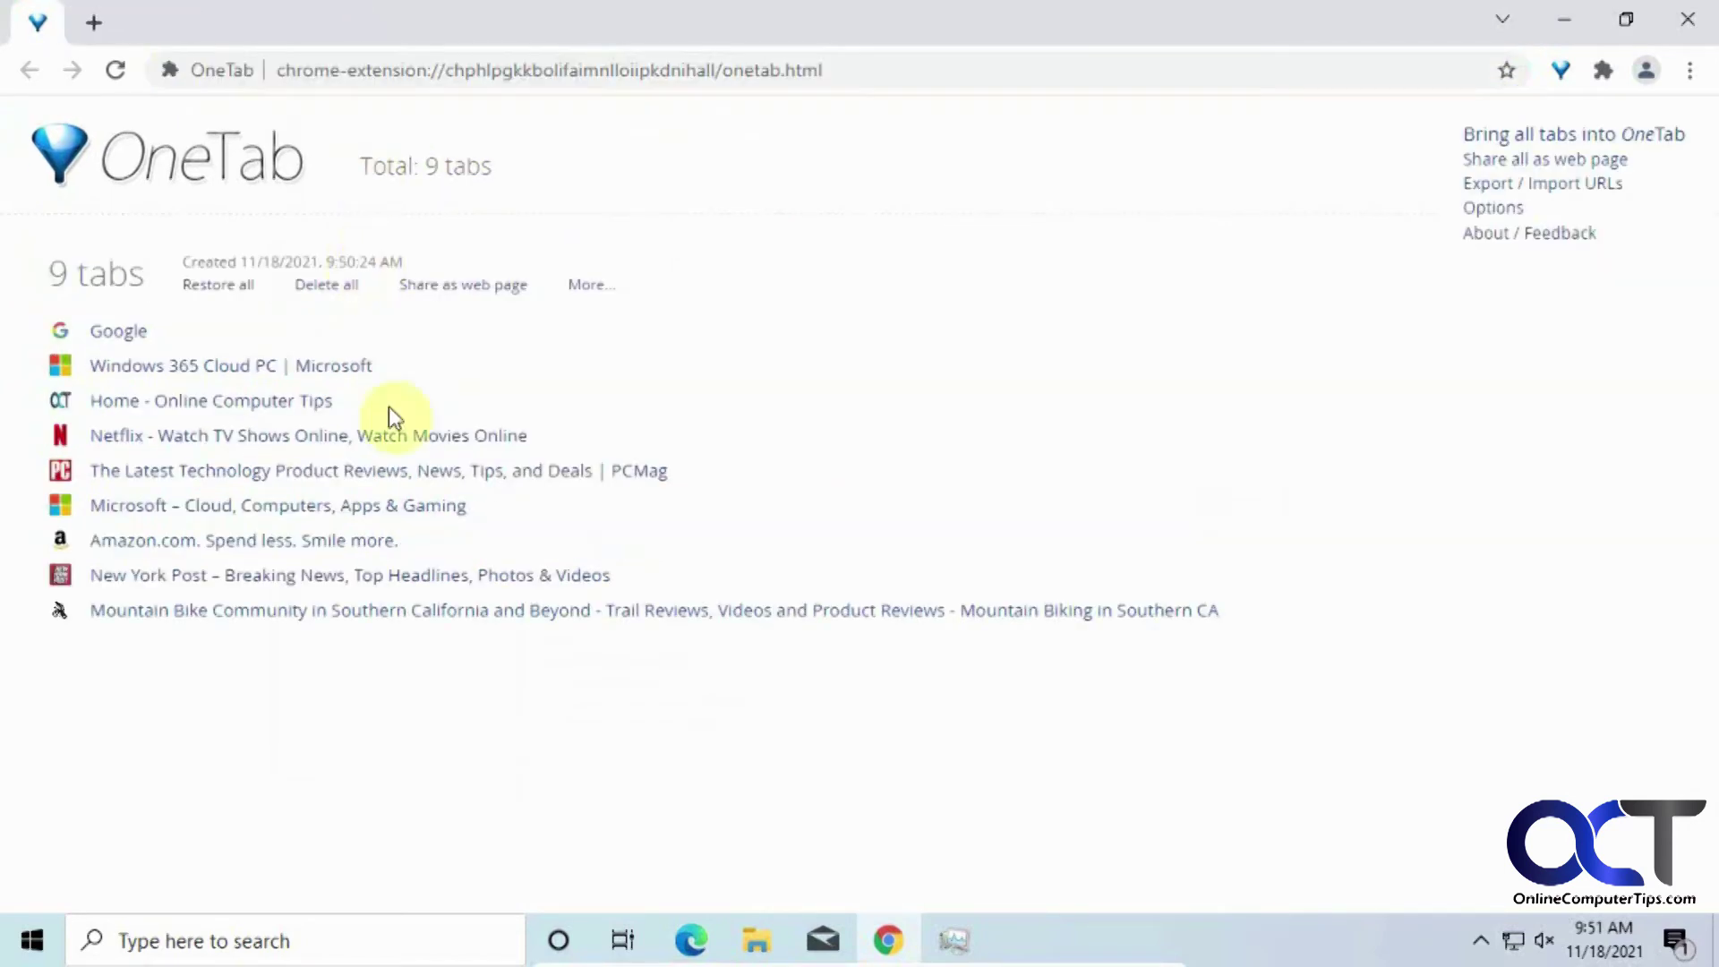
Step: Name the 9-tab group 'Best sites'
left_click(599, 288)
left_click(622, 288)
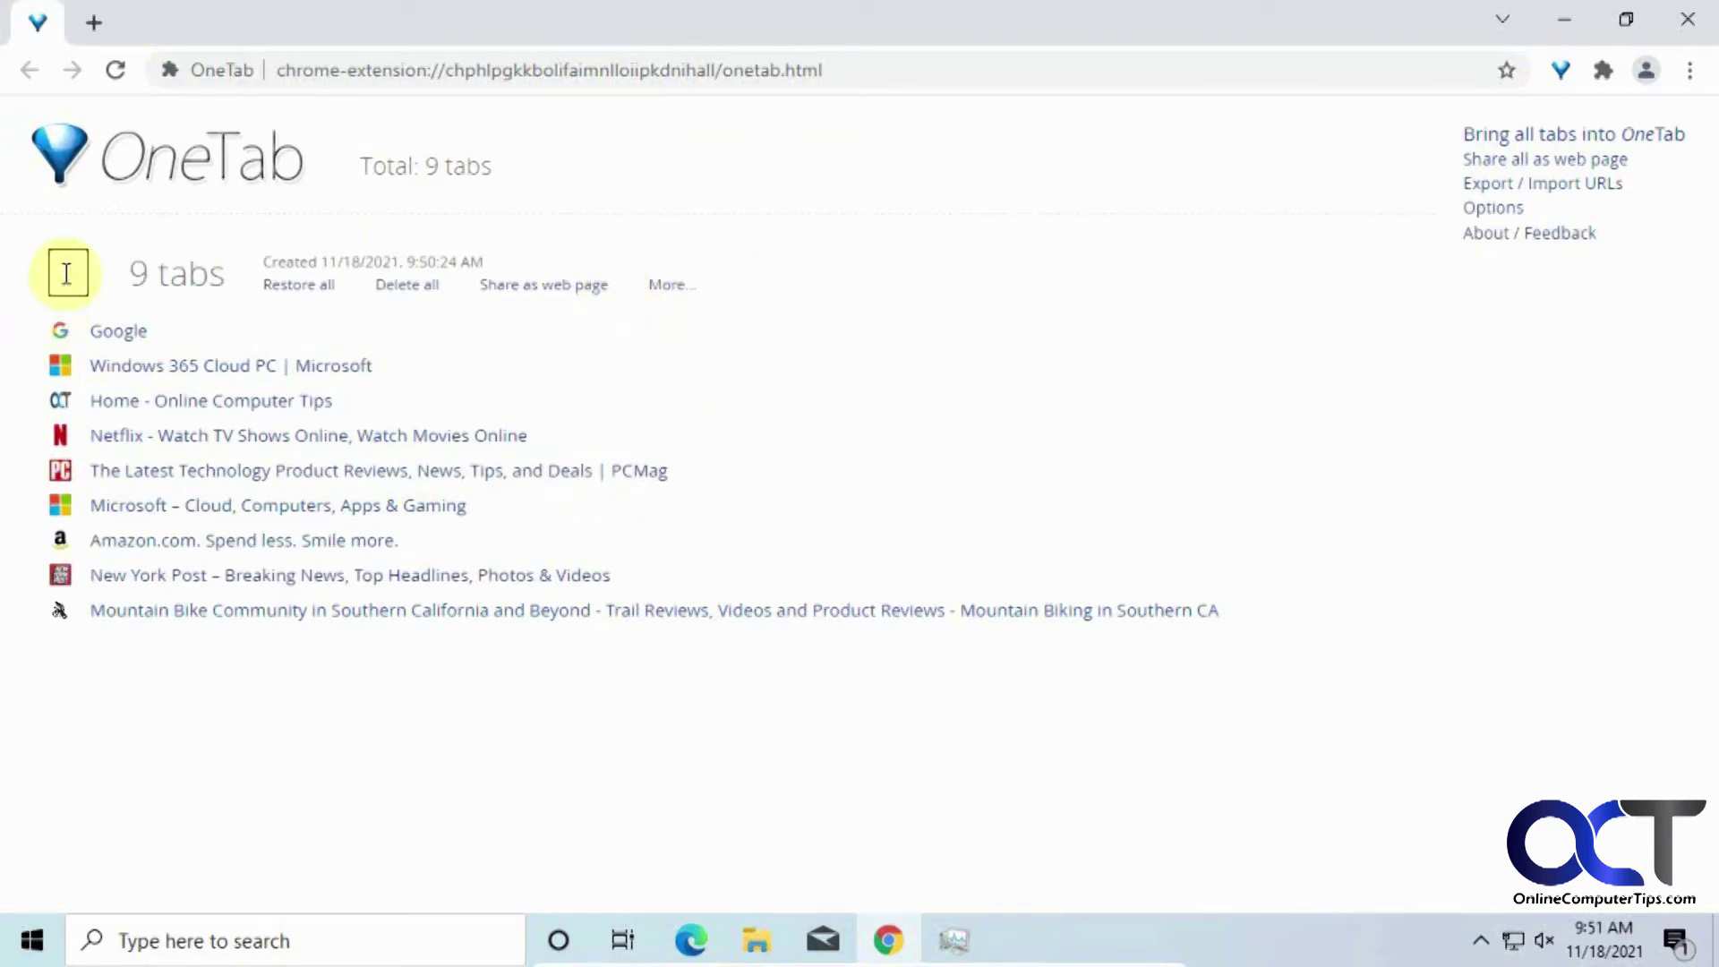
type("Best site")
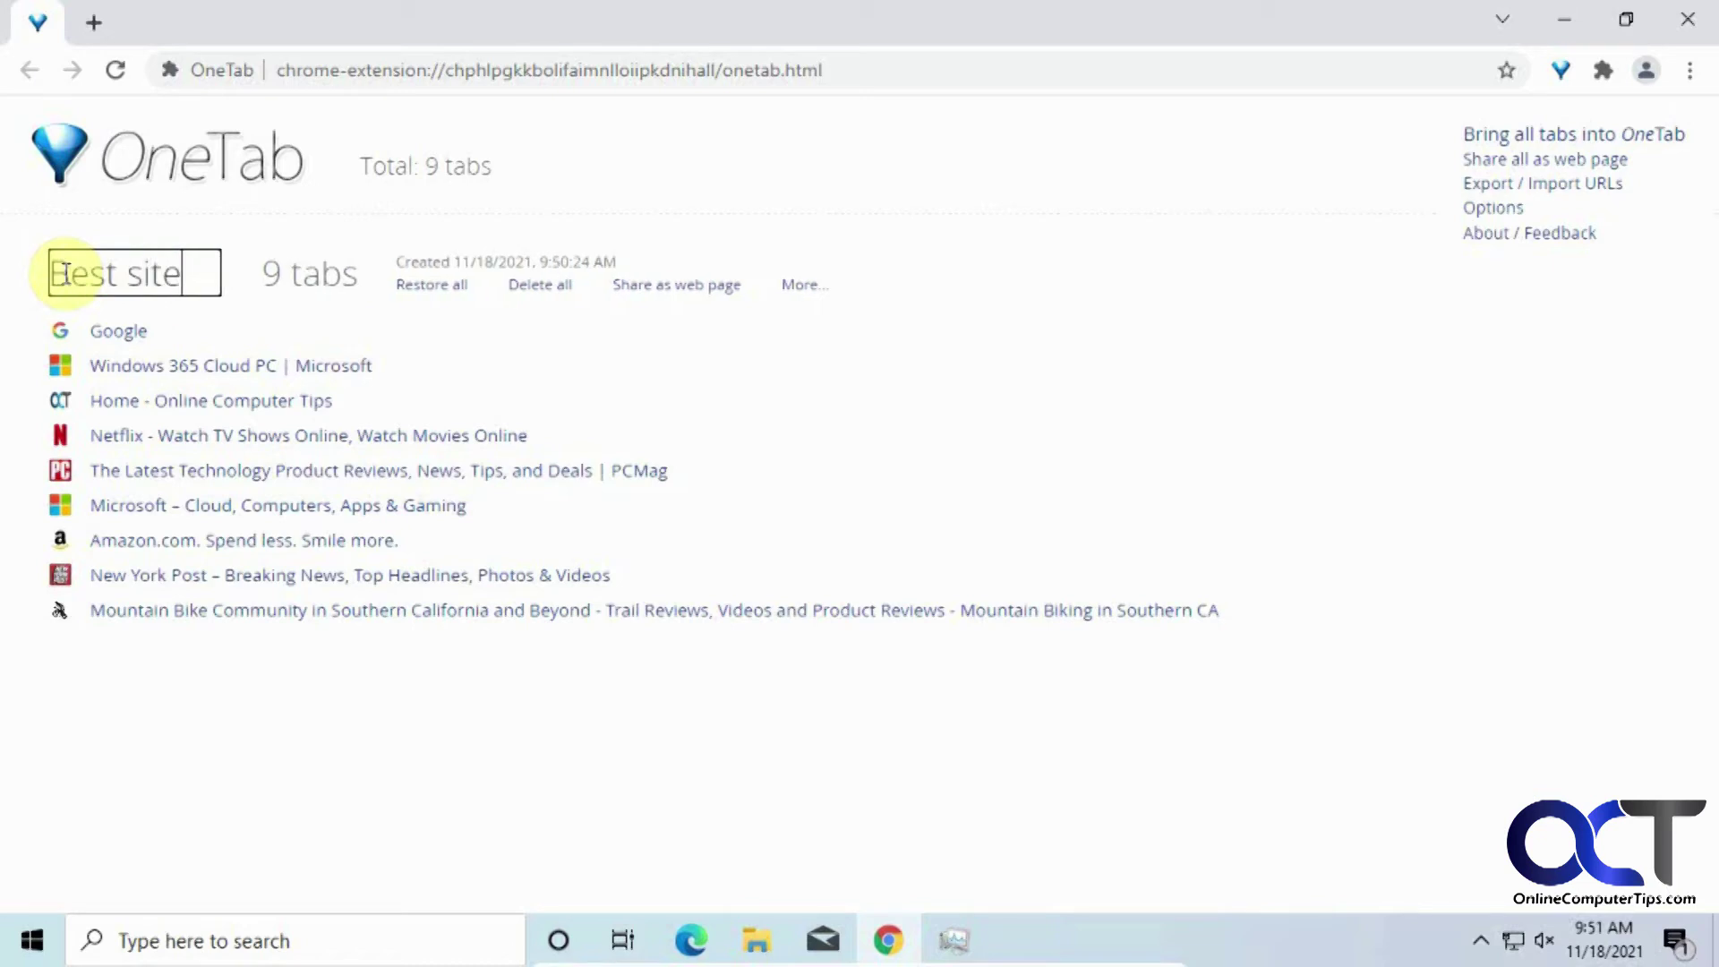
type("s")
key("Return")
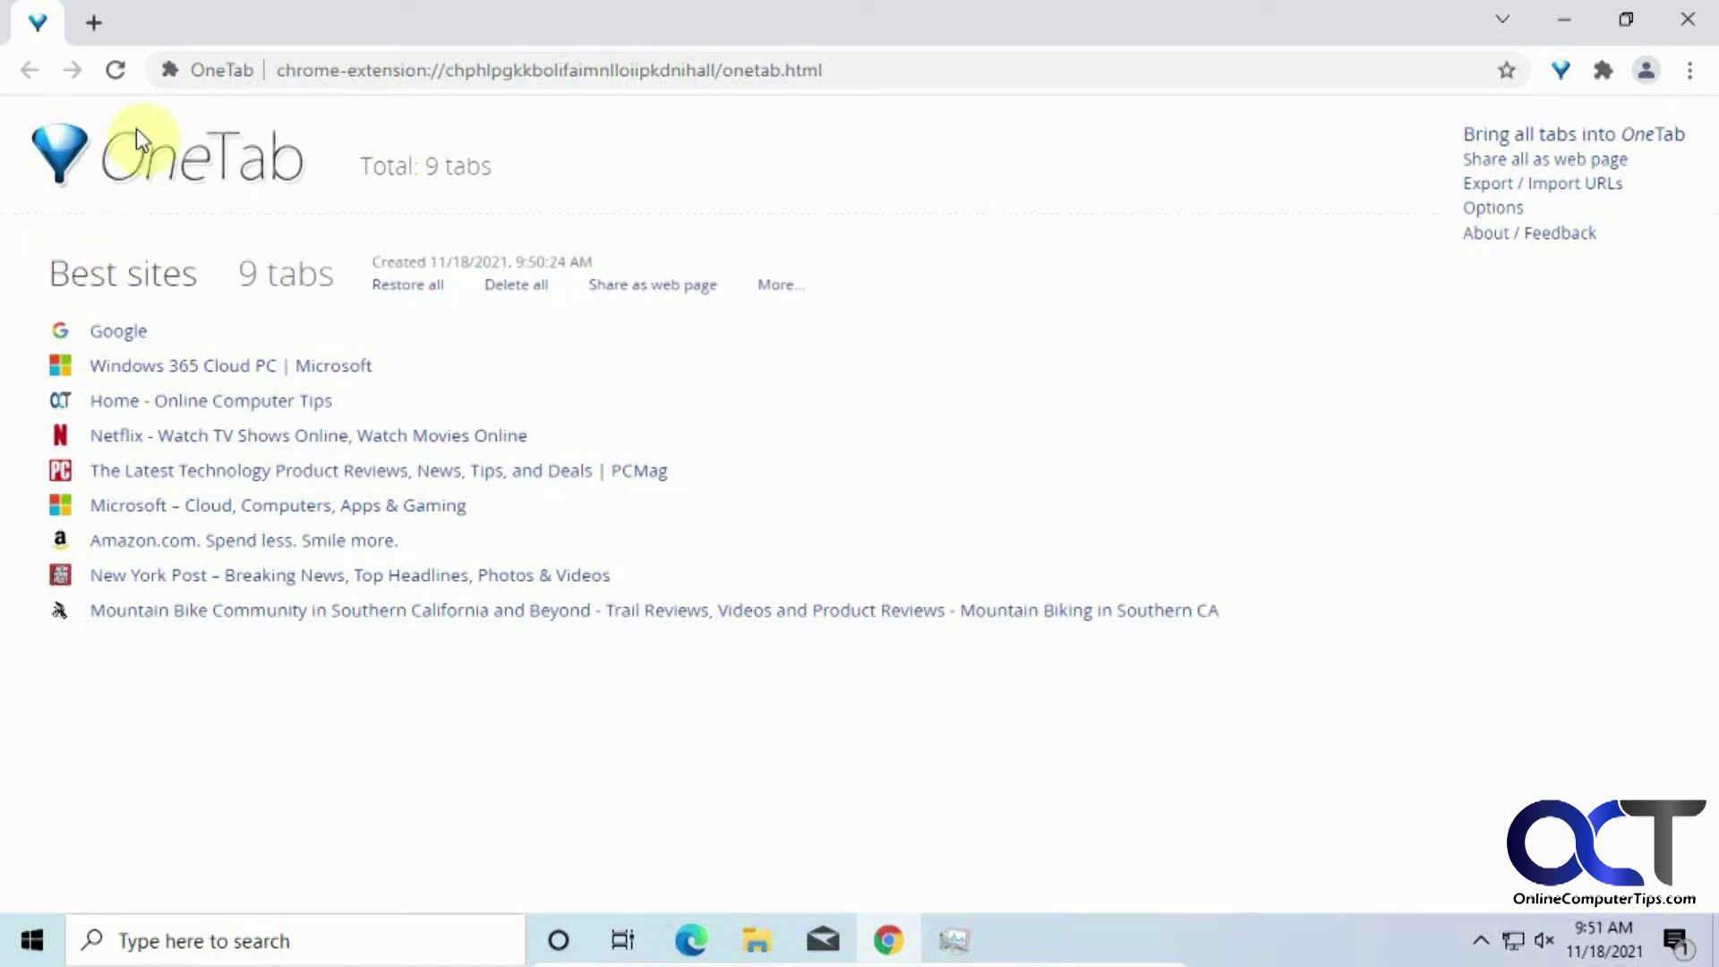
Step: Open Google Images and Google Play in new tabs and save them as a 2-tab OneTab group
left_click(103, 21)
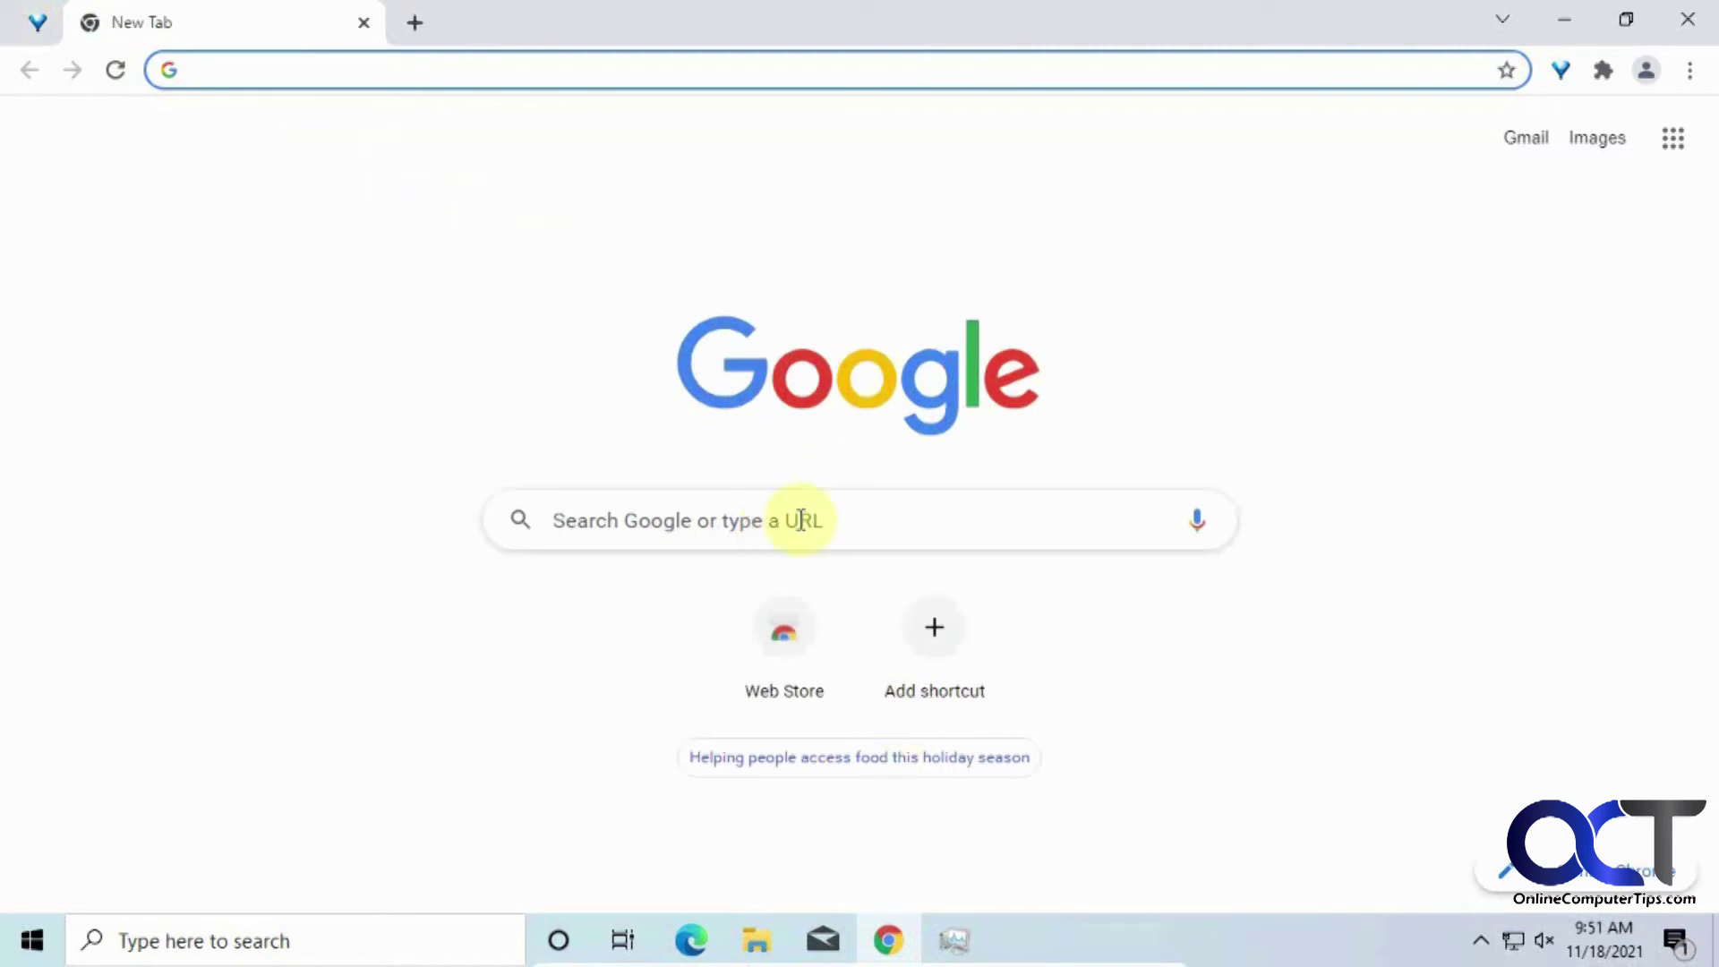
left_click(1597, 142)
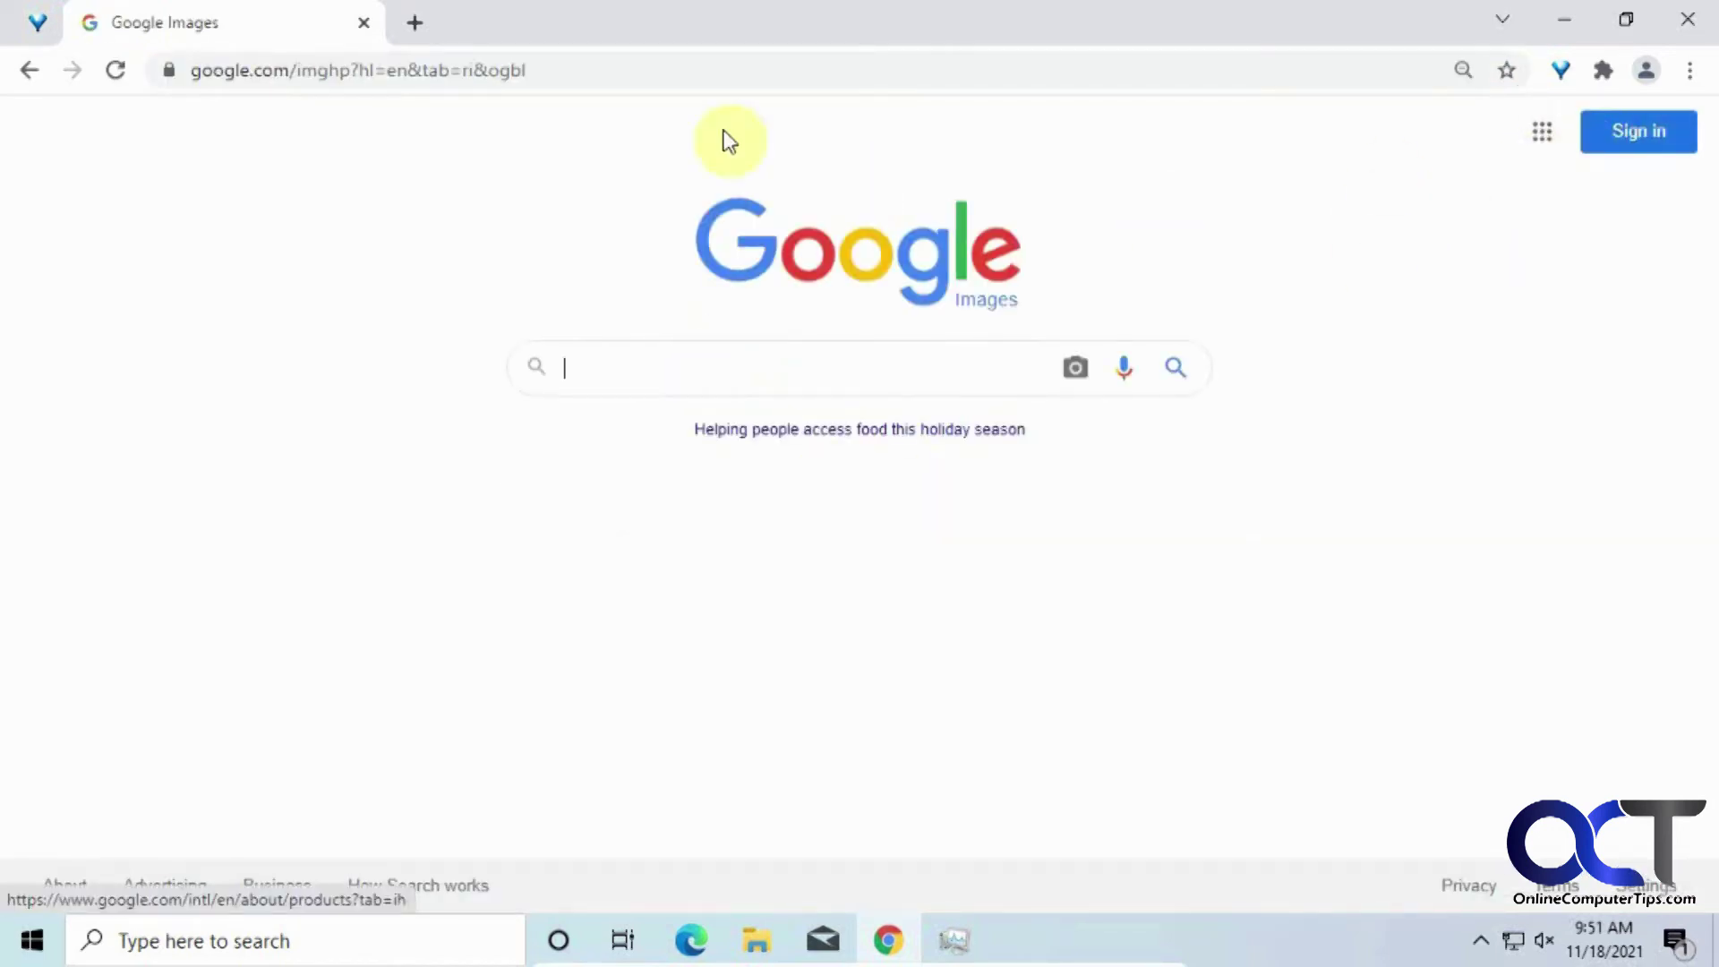
left_click(417, 25)
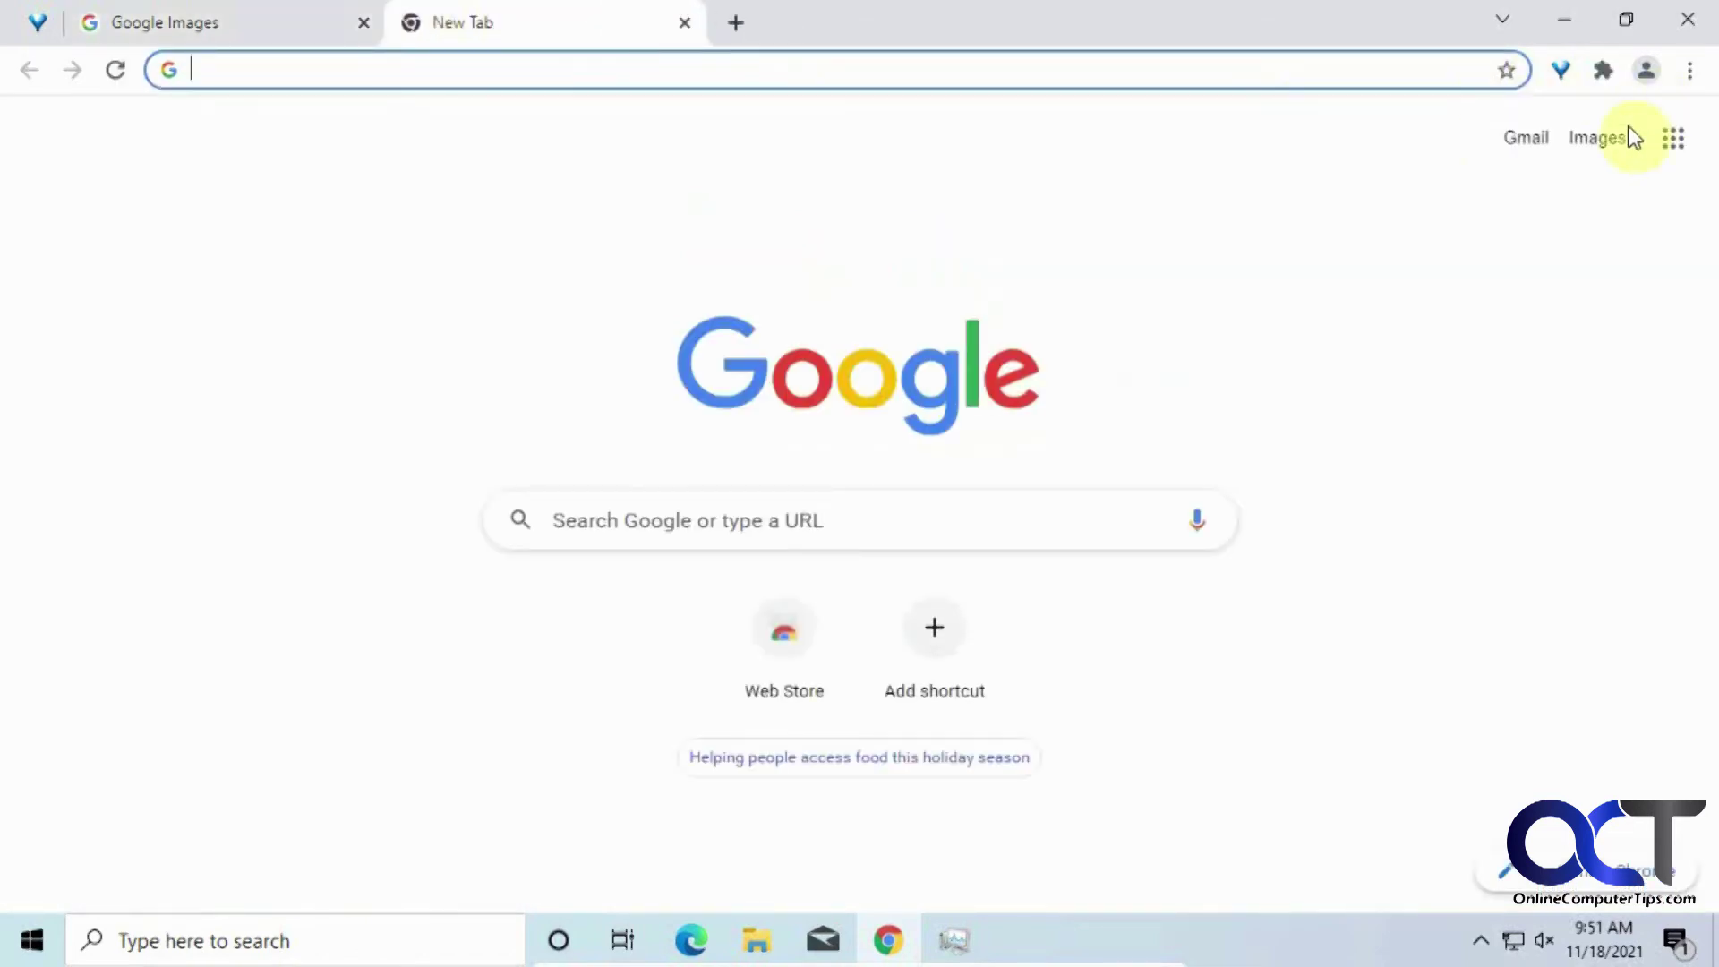
left_click(1601, 139)
left_click(1542, 133)
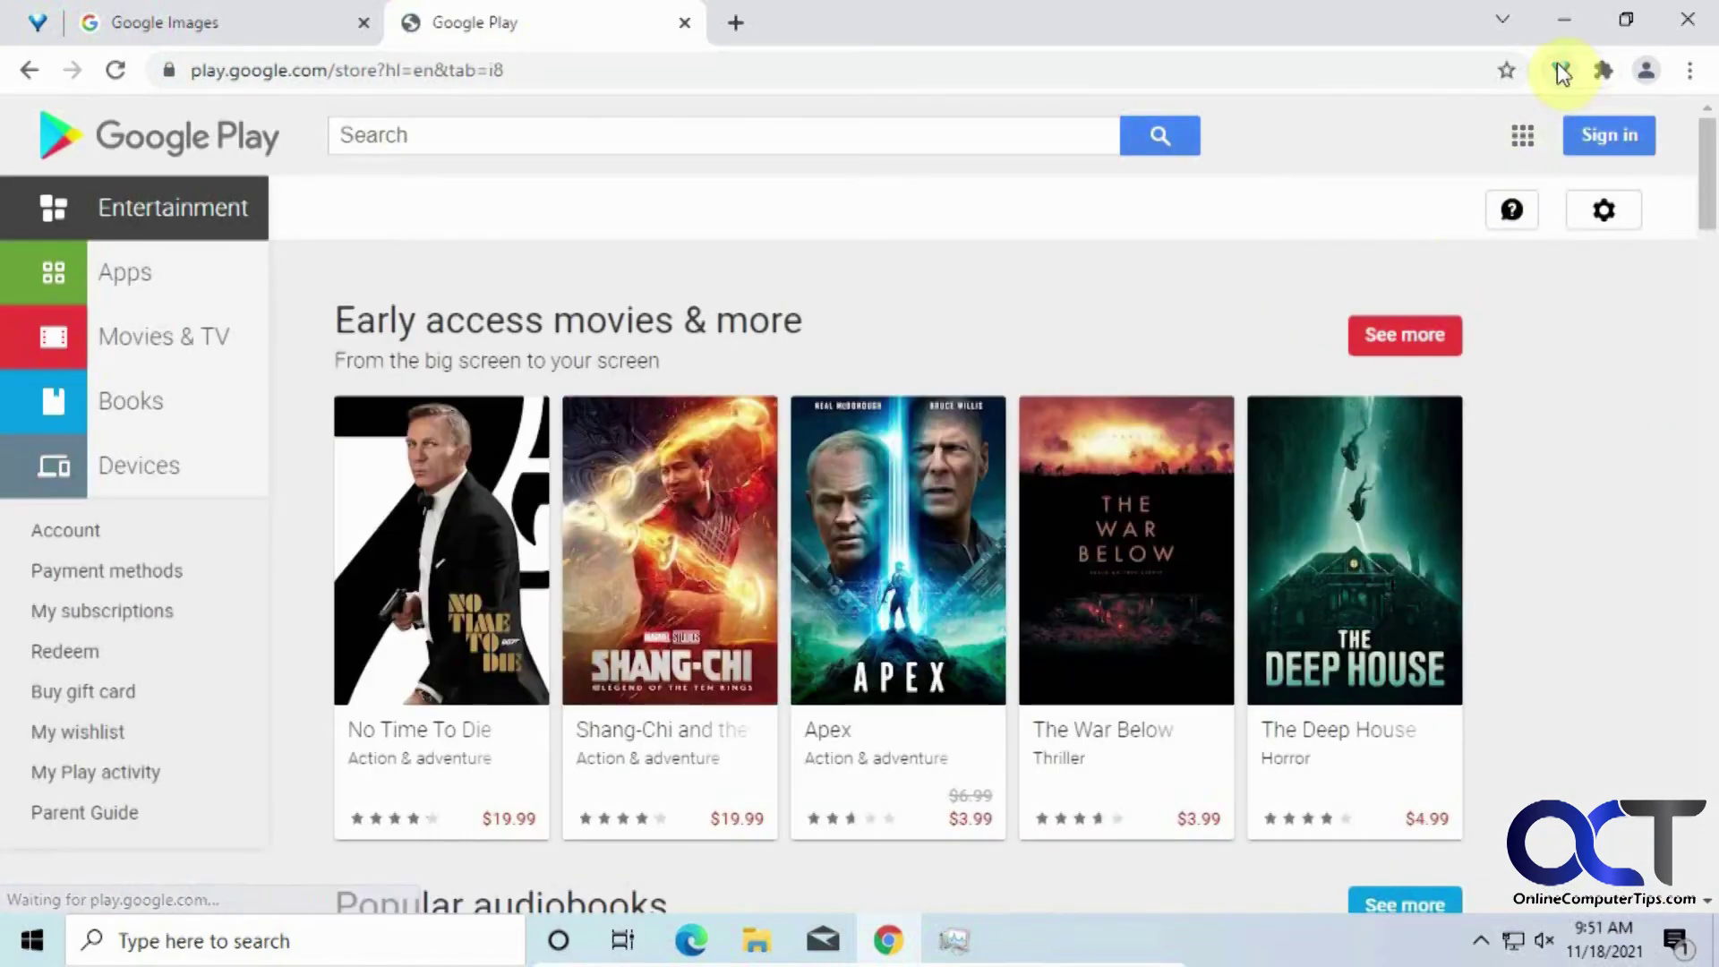
left_click(1559, 68)
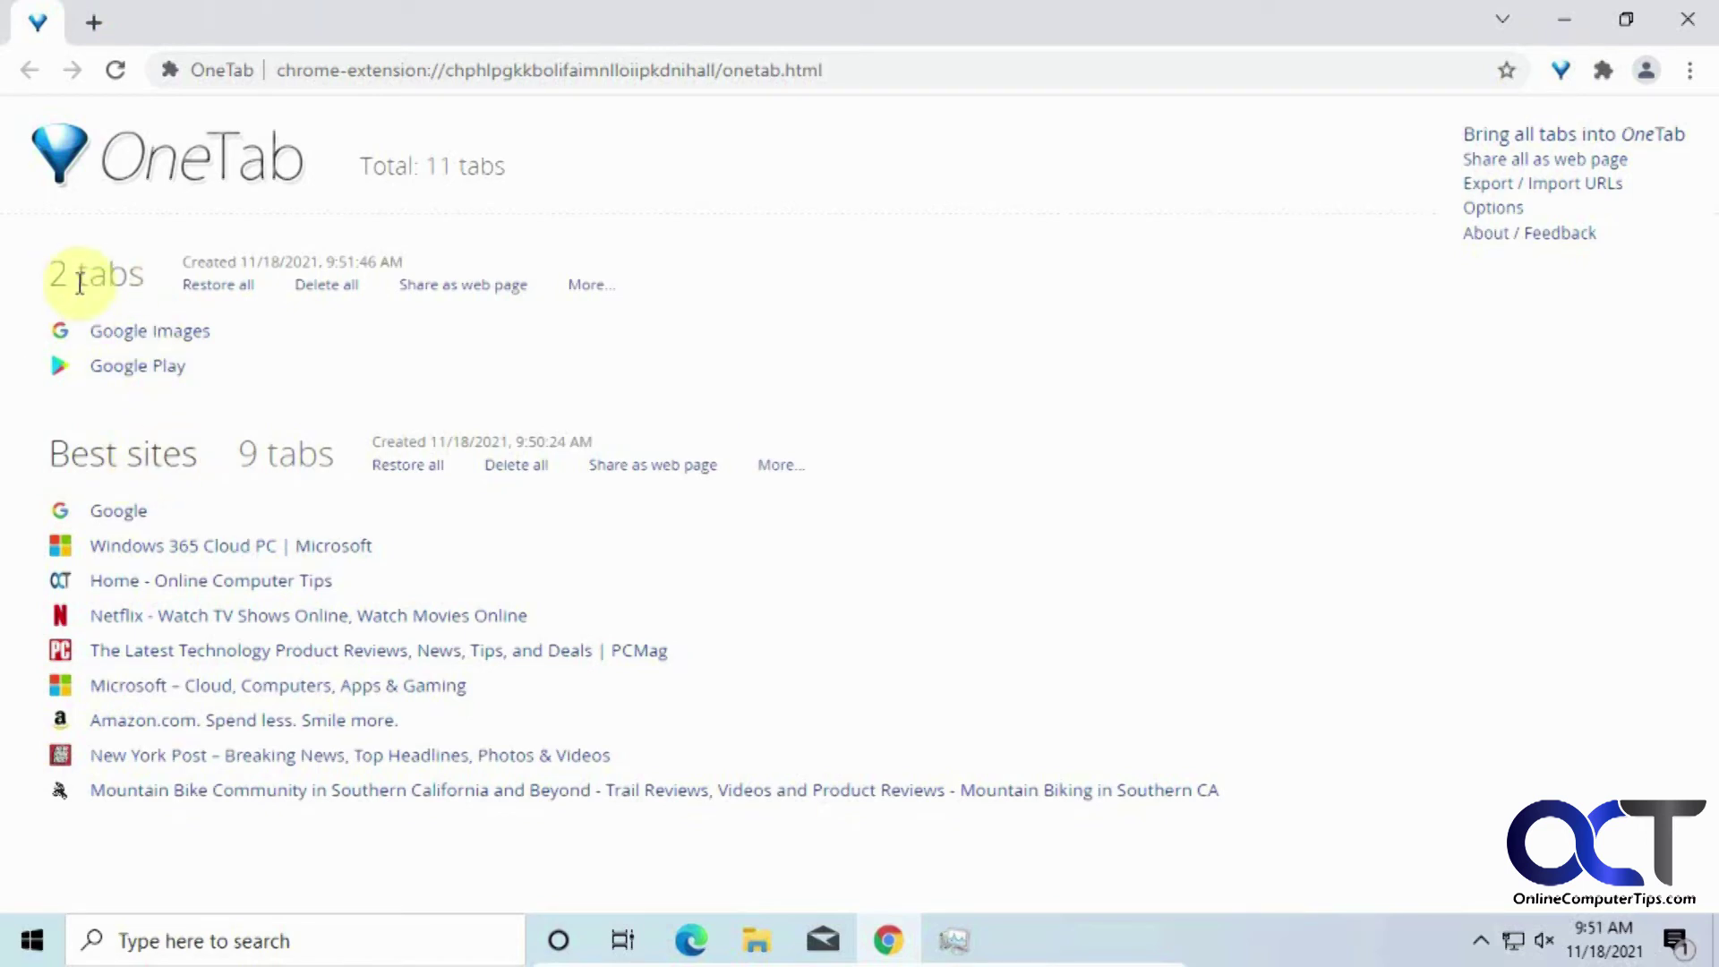
Step: Start renaming the Best sites group by erasing its name
left_click(776, 467)
left_click(833, 465)
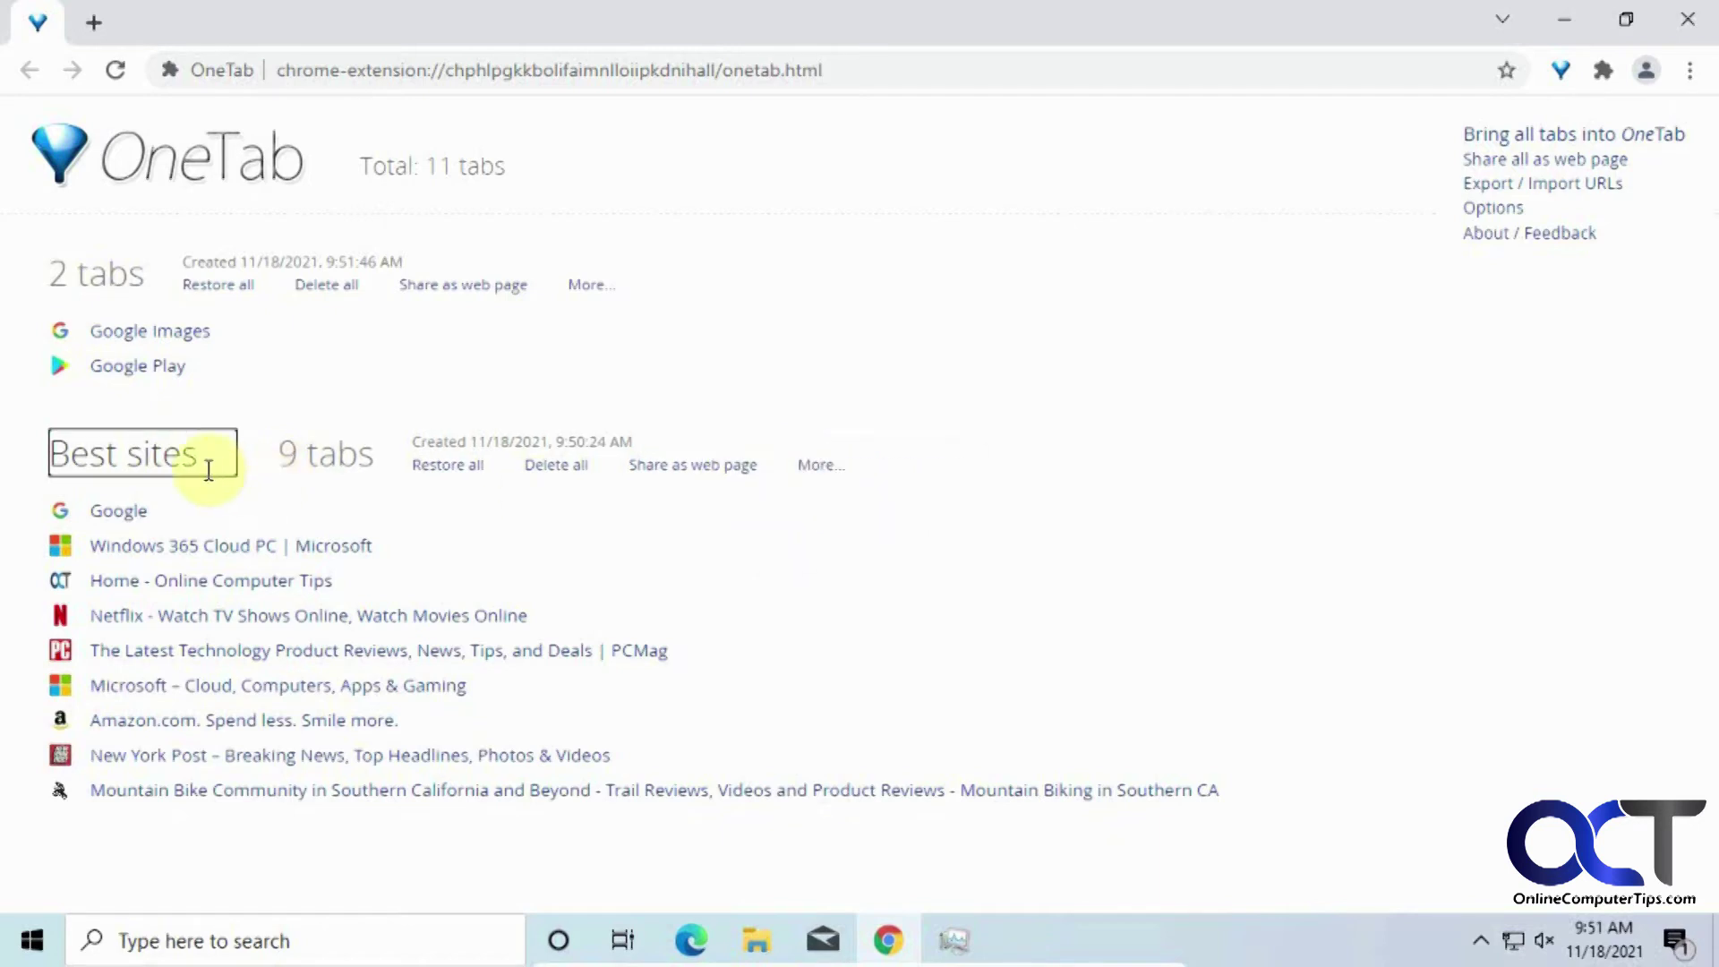
key("BackSpace")
key("BackSpace")
key("BackSpace")
key("BackSpace")
key("BackSpace")
key("BackSpace")
key("BackSpace")
key("BackSpace")
key("BackSpace")
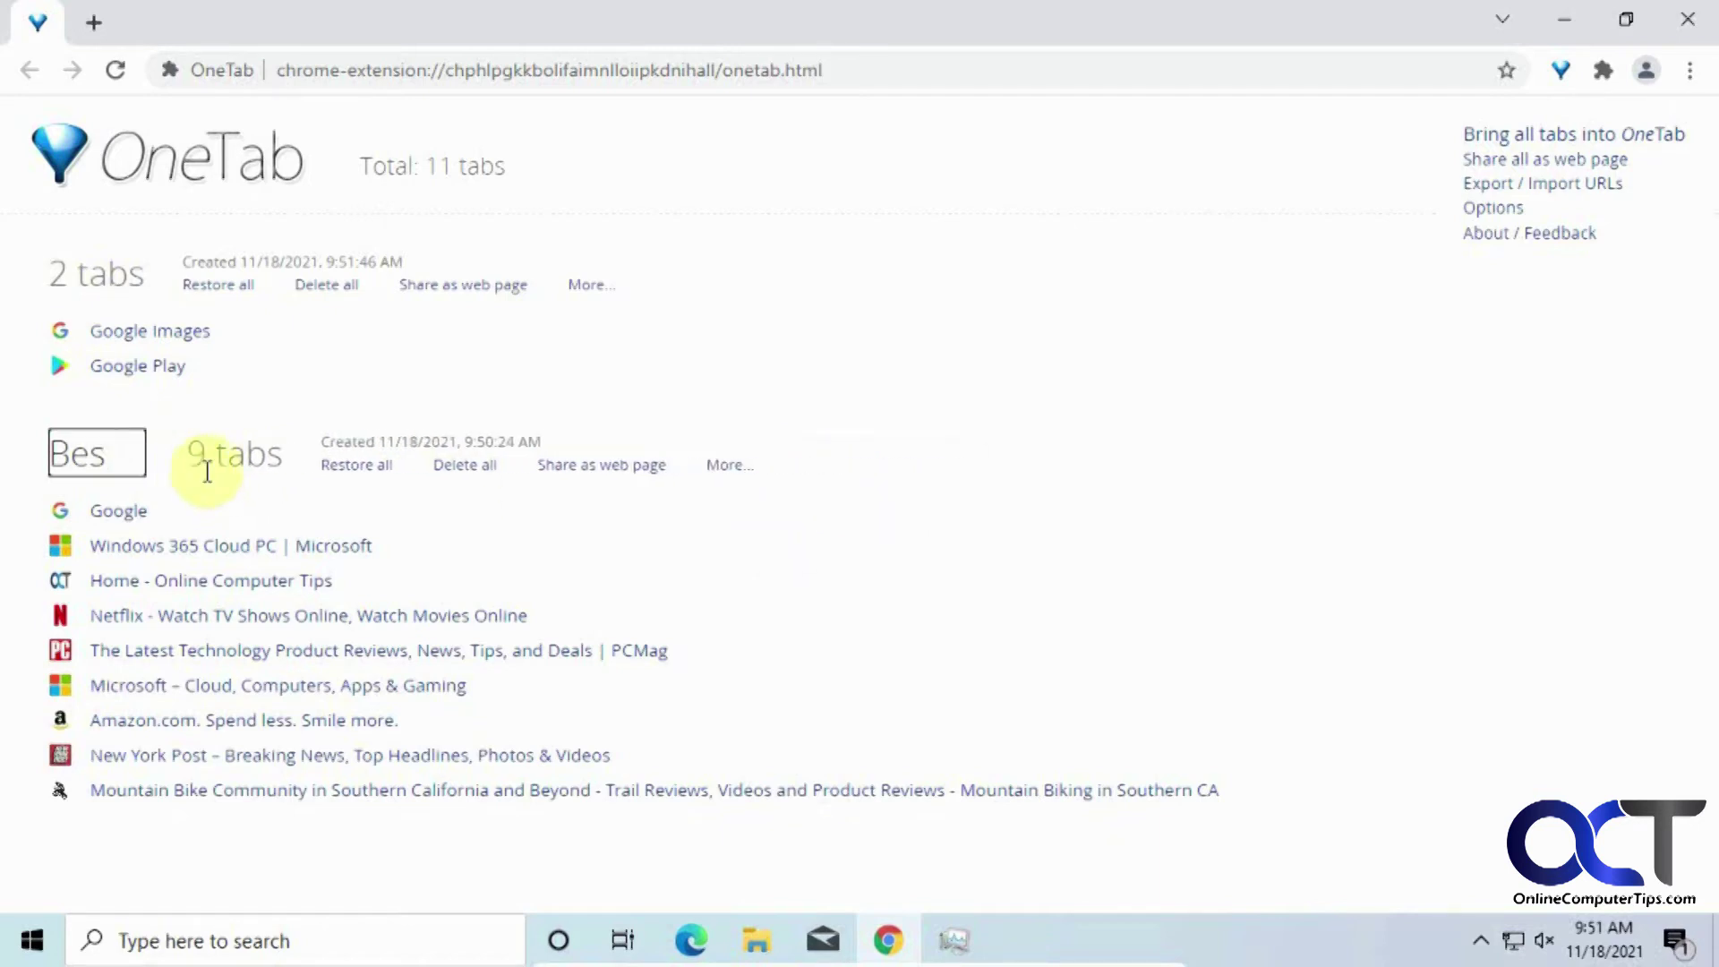
Step: Clear the Best sites name, then star and unstar the 9-tab group
key("BackSpace")
left_click(732, 517)
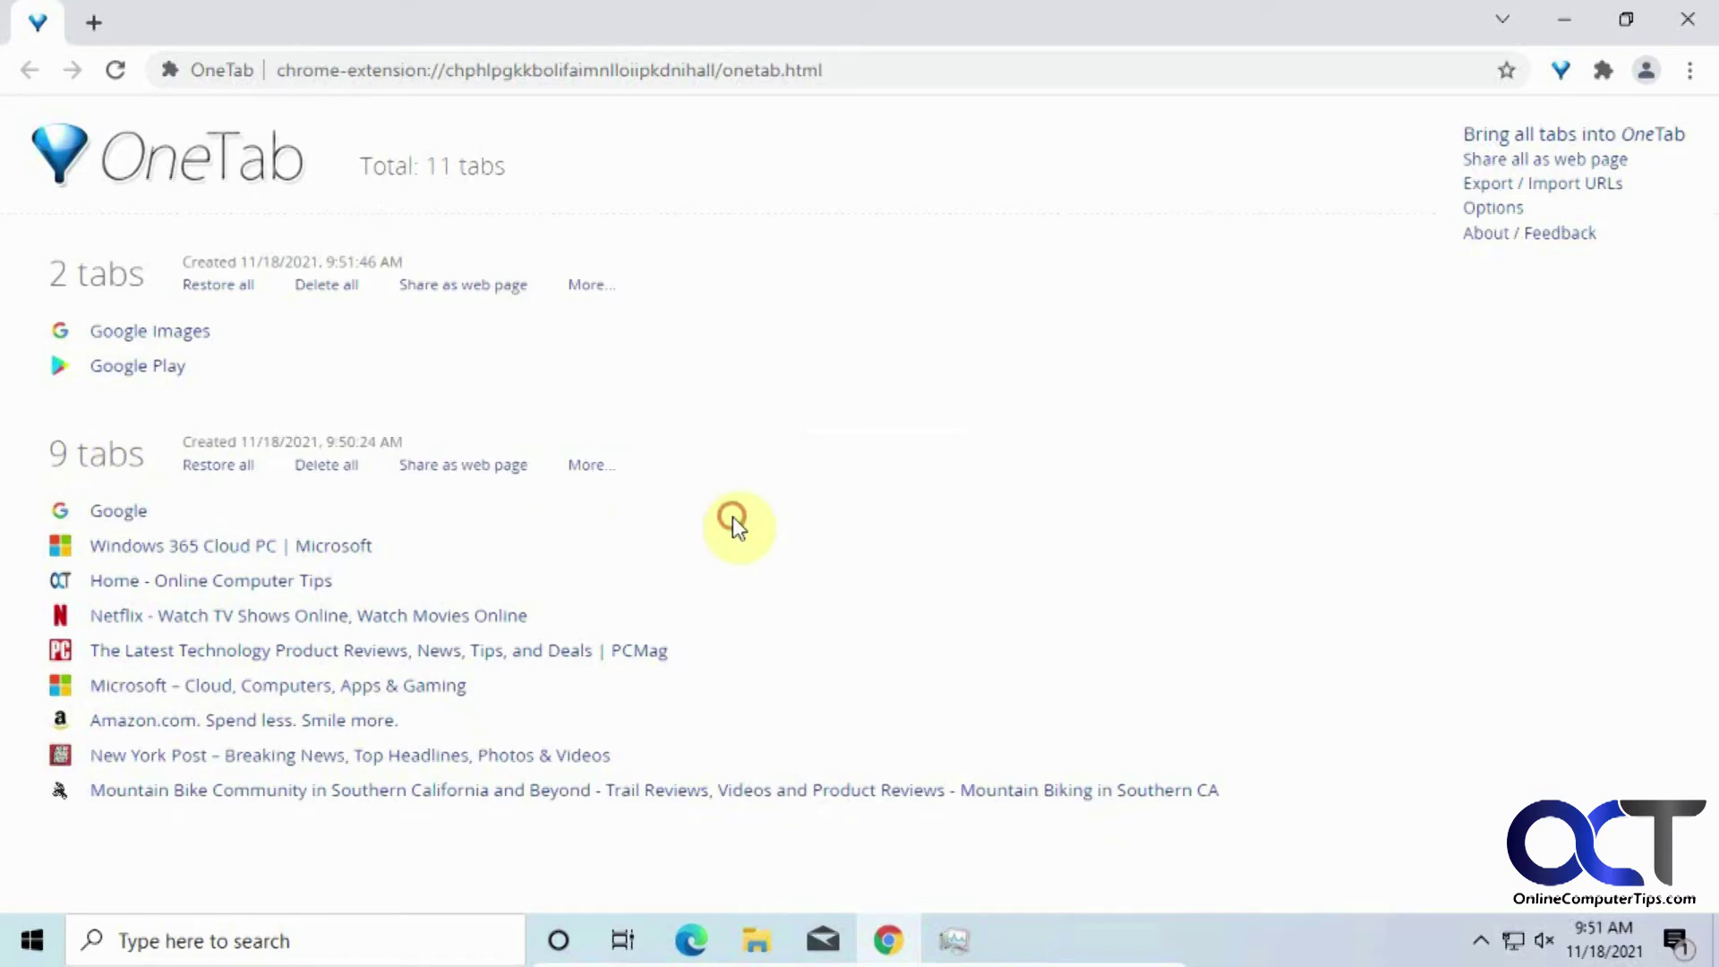
left_click(613, 473)
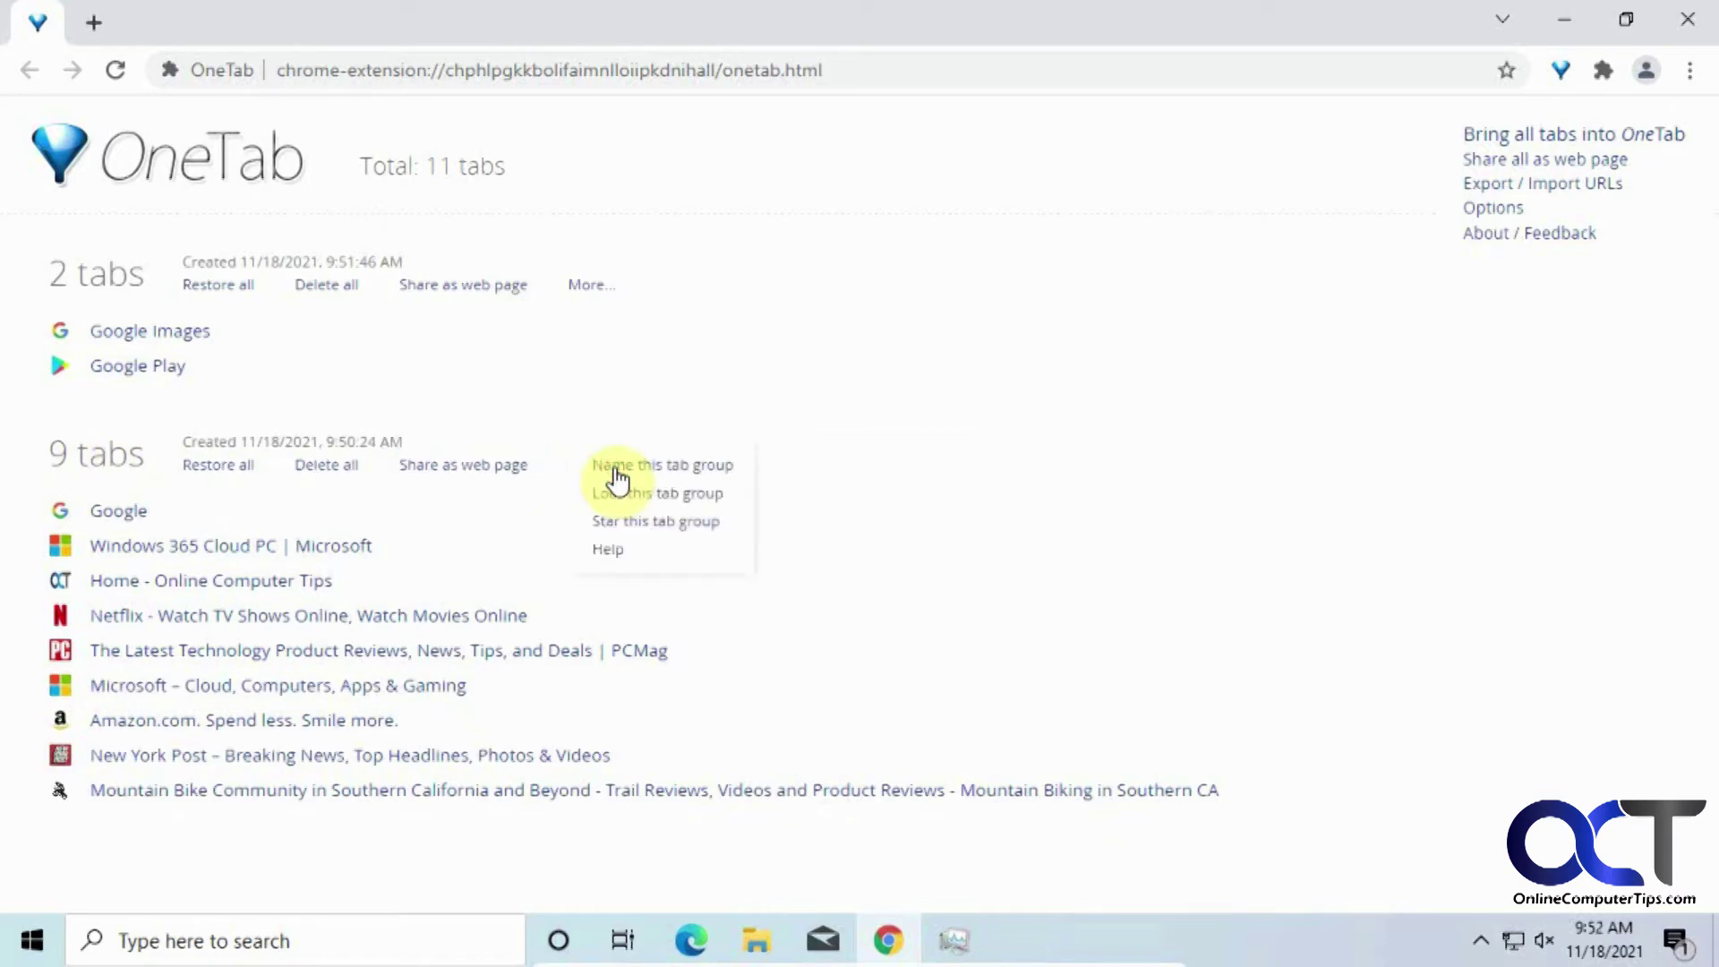
left_click(640, 525)
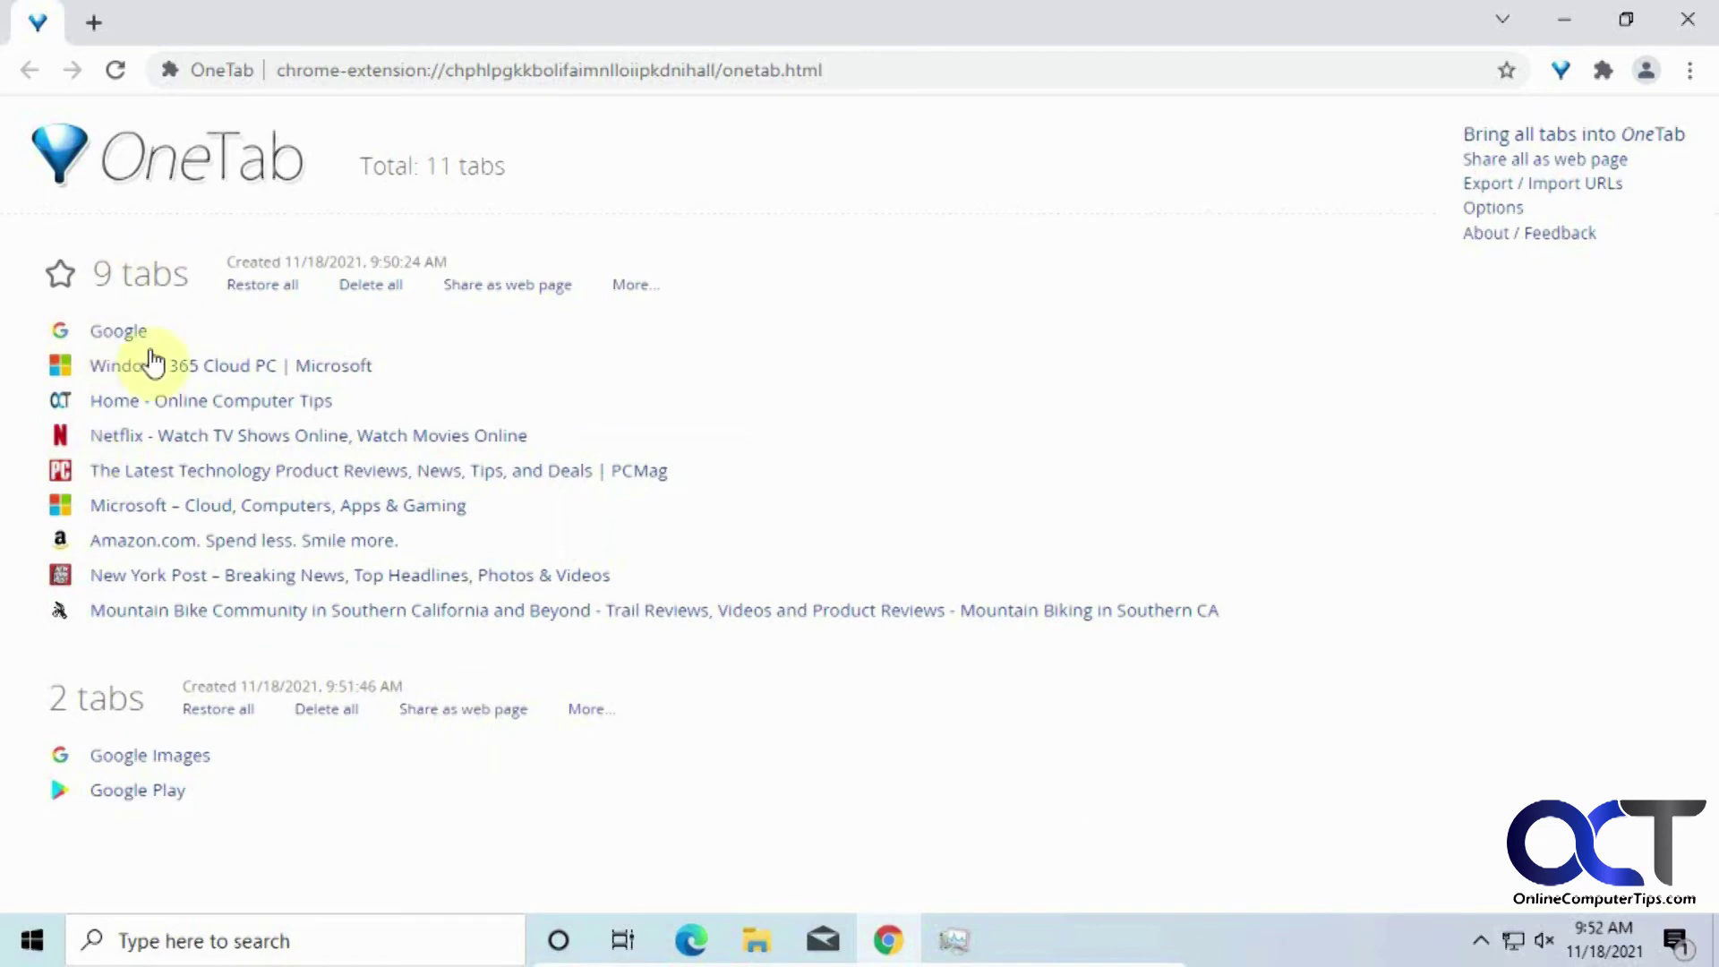
left_click(625, 286)
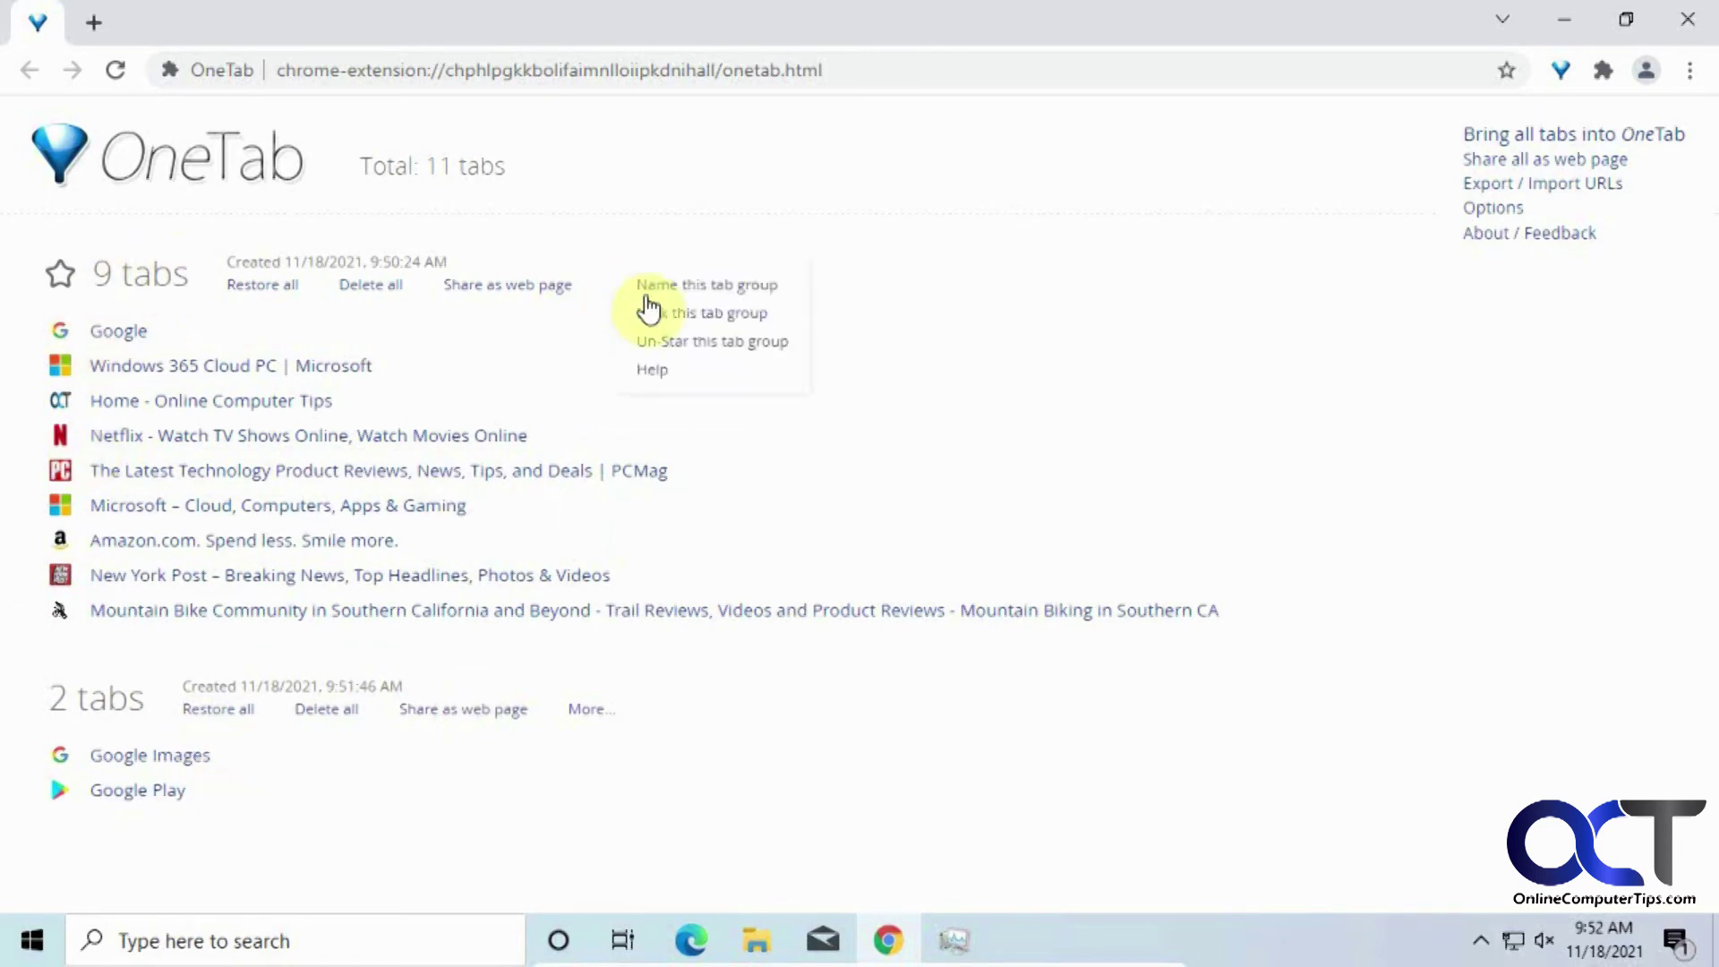
left_click(690, 343)
Step: Lock and then unlock the 2-tab Google Images and Google Play group
left_click(591, 288)
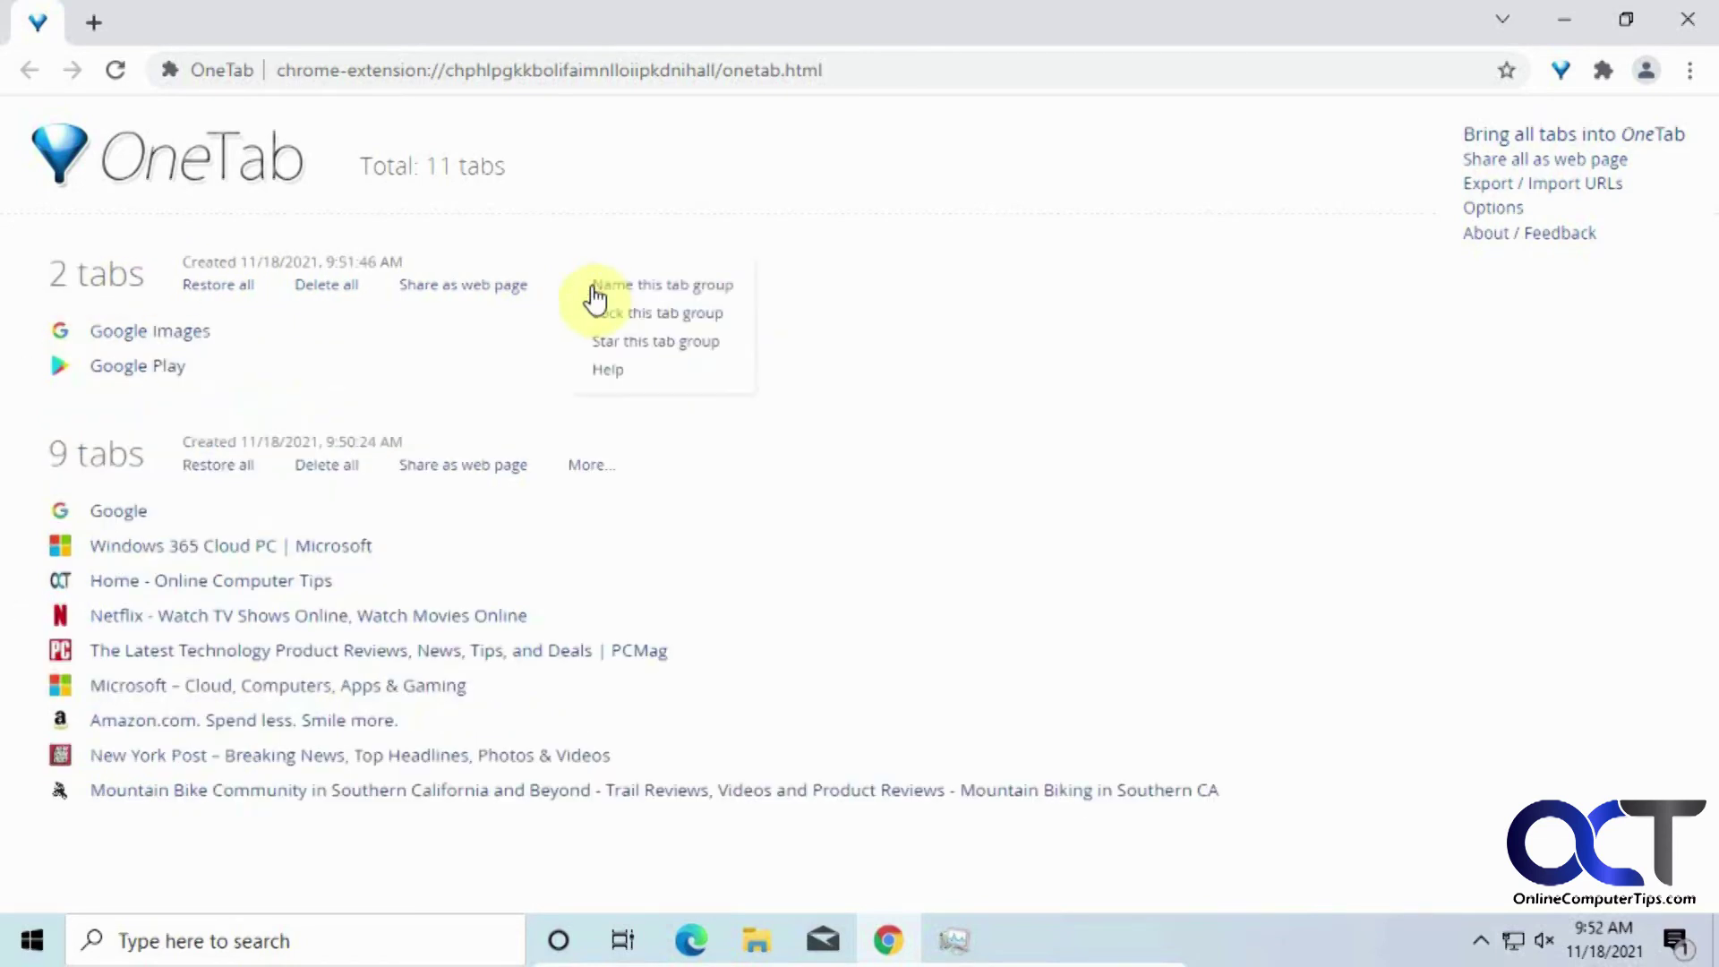
left_click(633, 316)
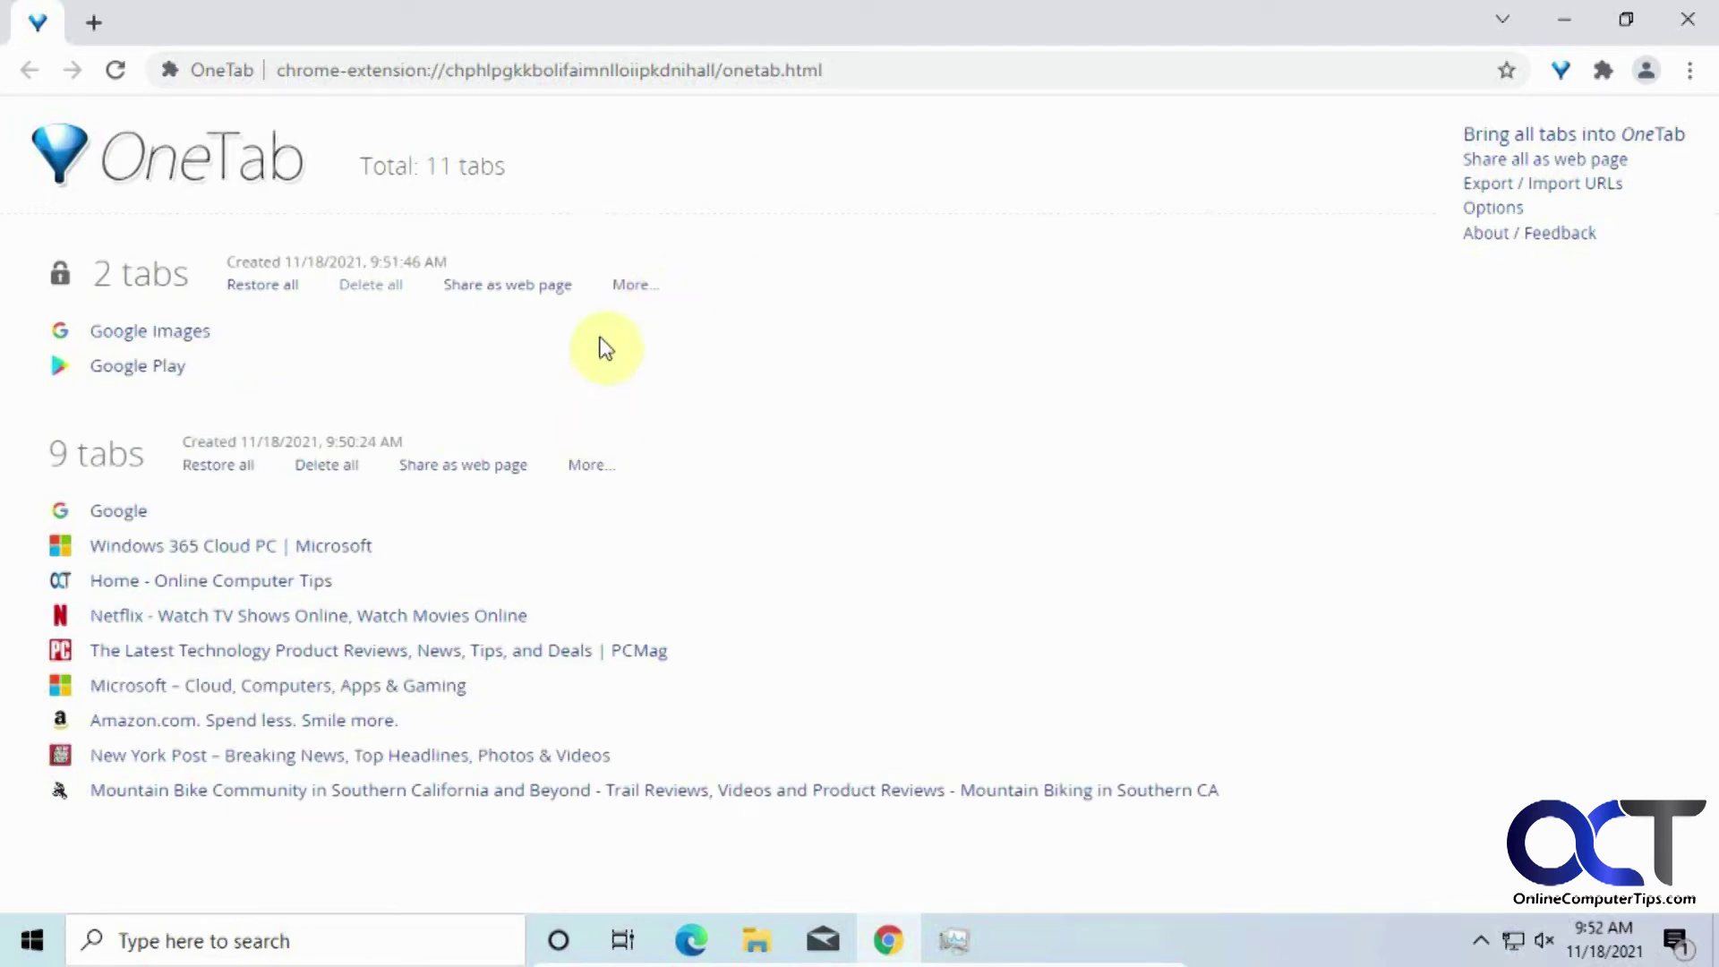
left_click(625, 296)
left_click(667, 313)
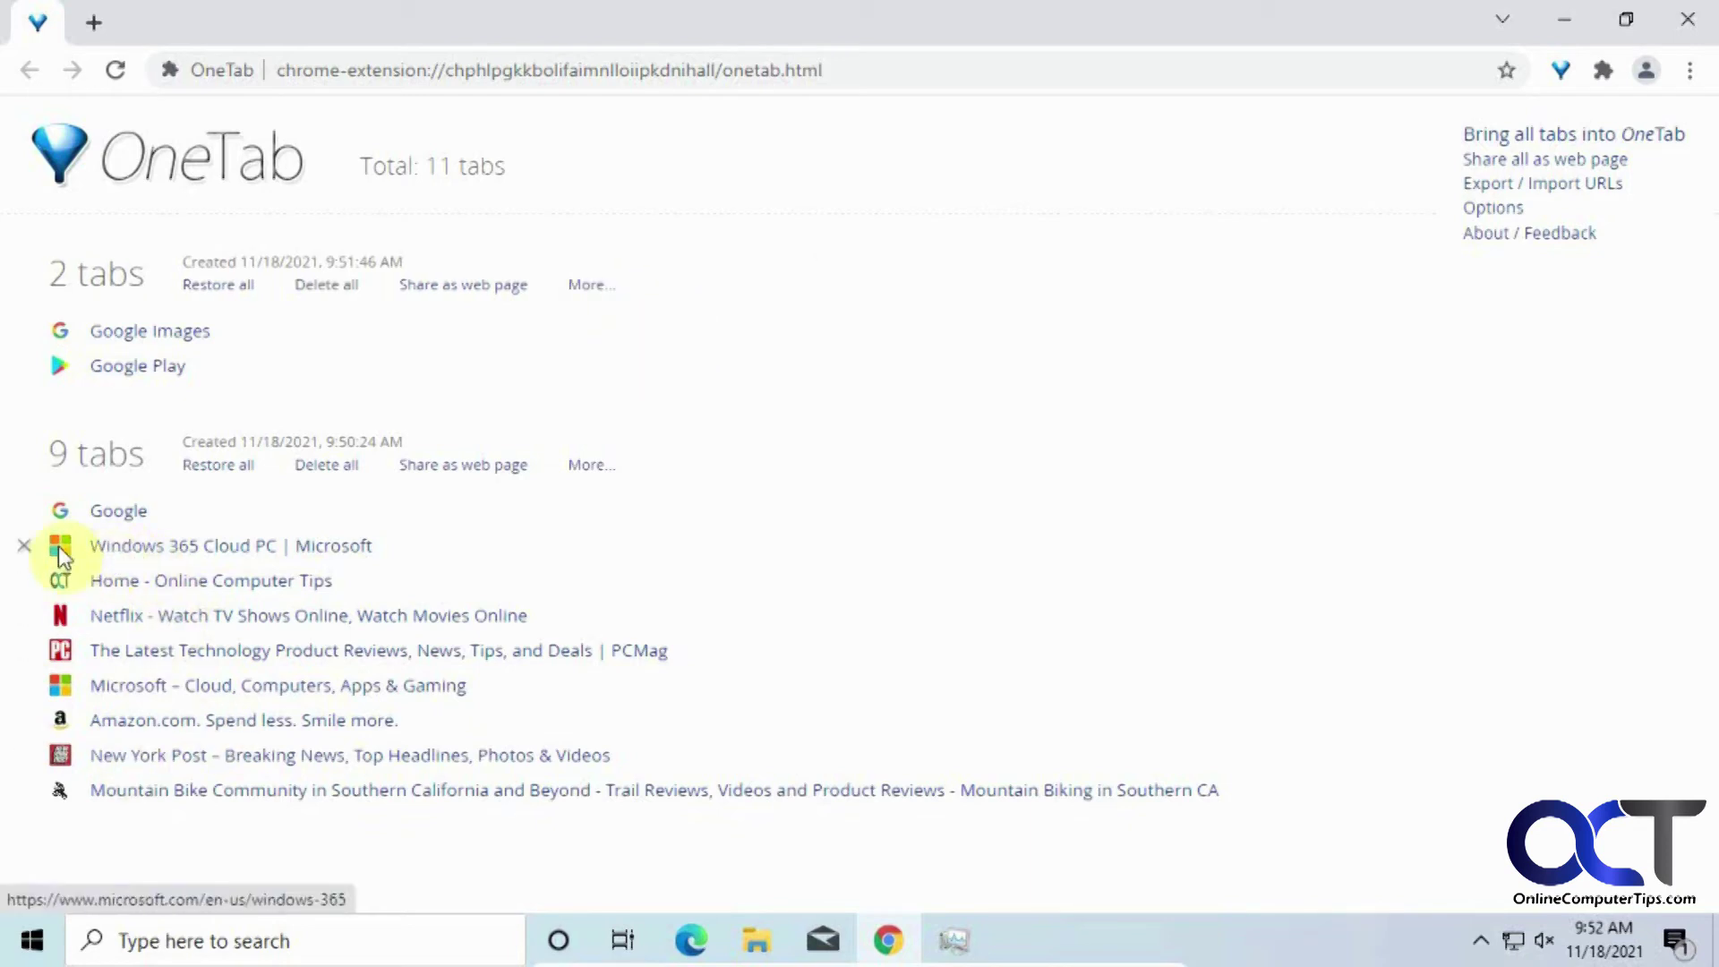
Step: Restore Windows 365 Cloud PC, send it back to OneTab, and drag it into the group under Google
left_click(240, 552)
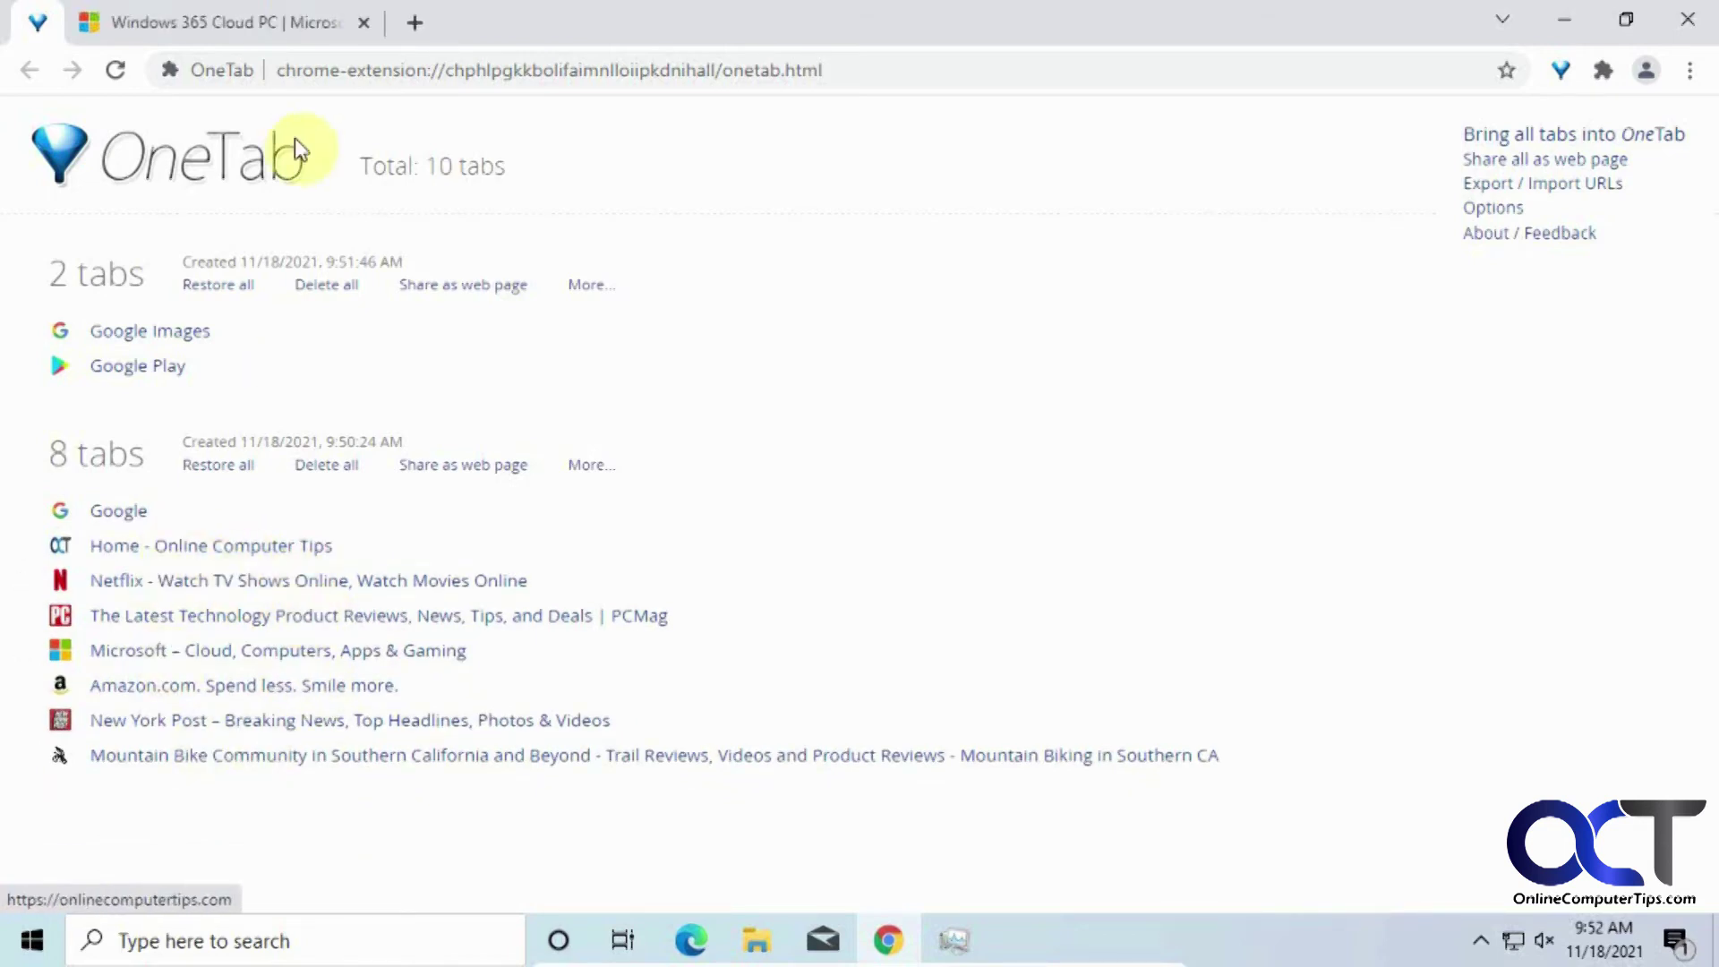
left_click(282, 29)
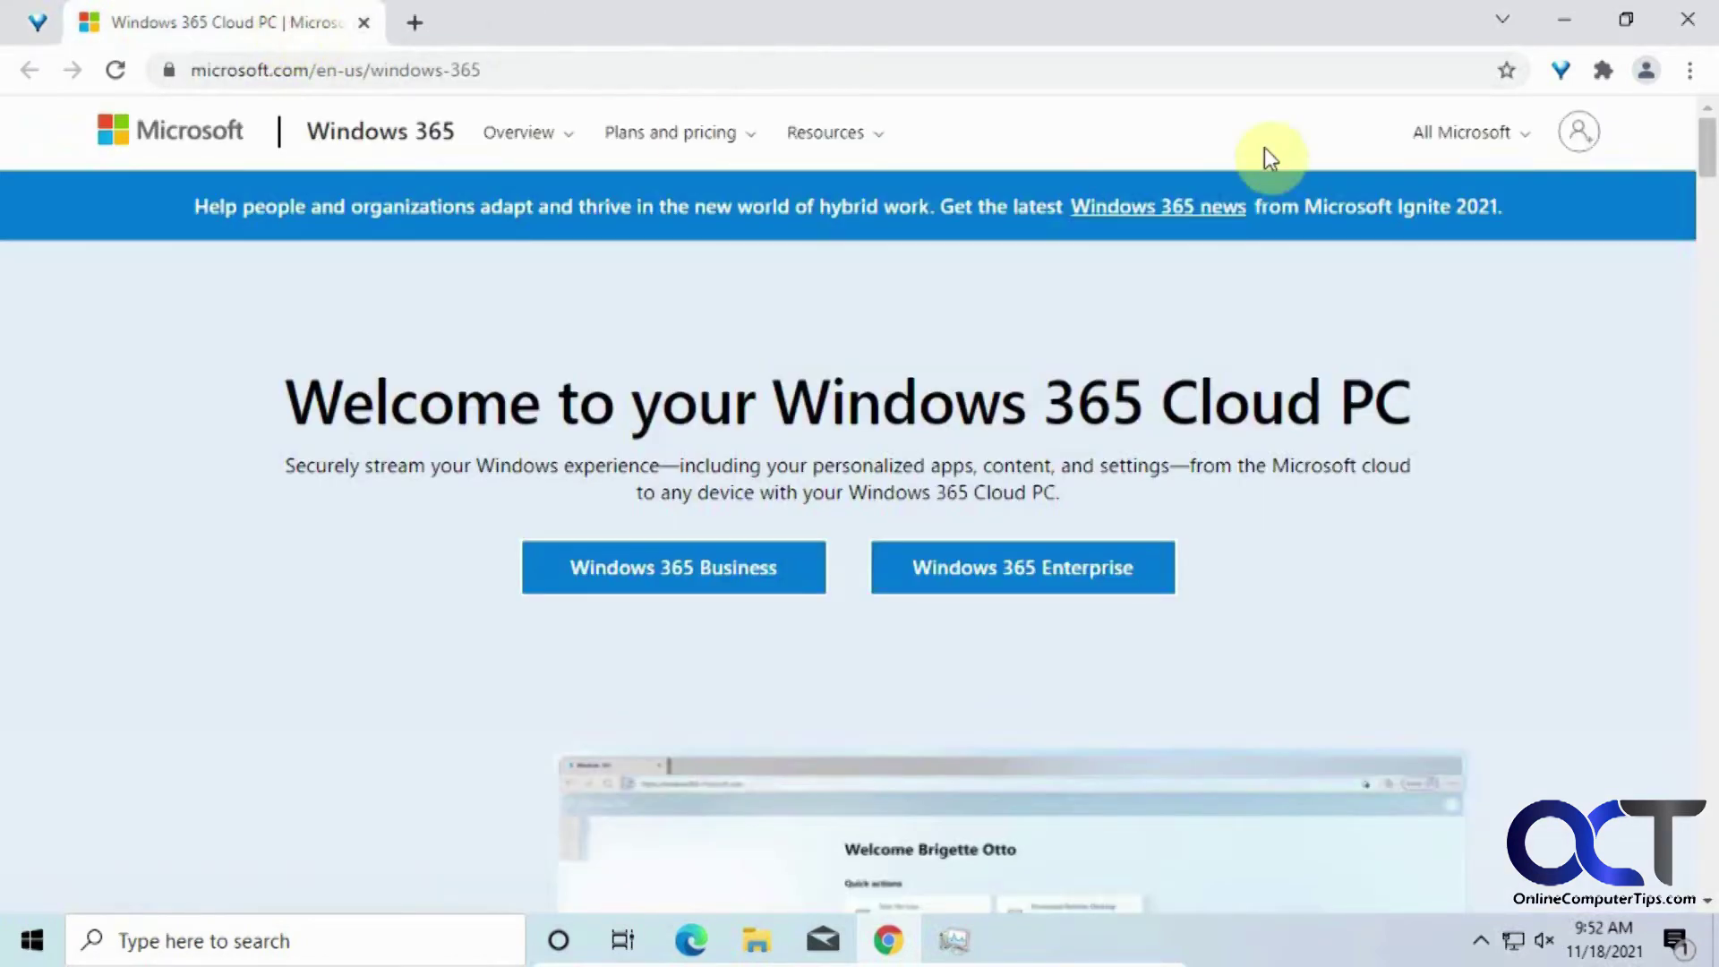
left_click(1558, 72)
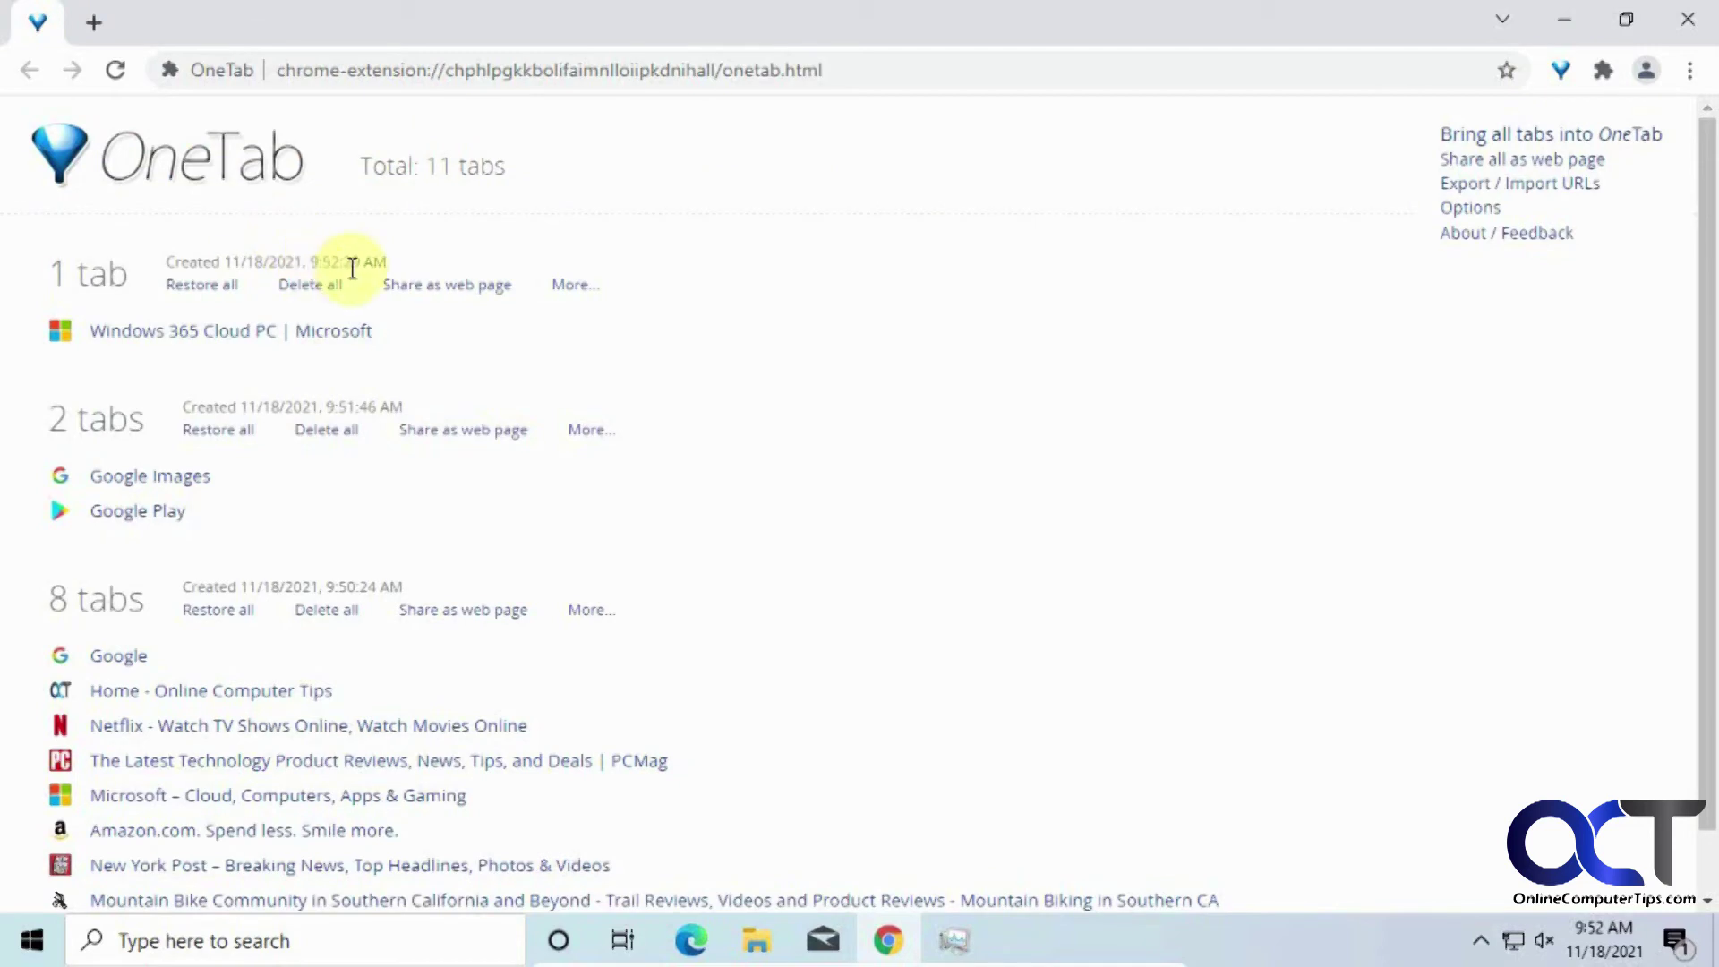
left_click_drag(209, 348, 212, 694)
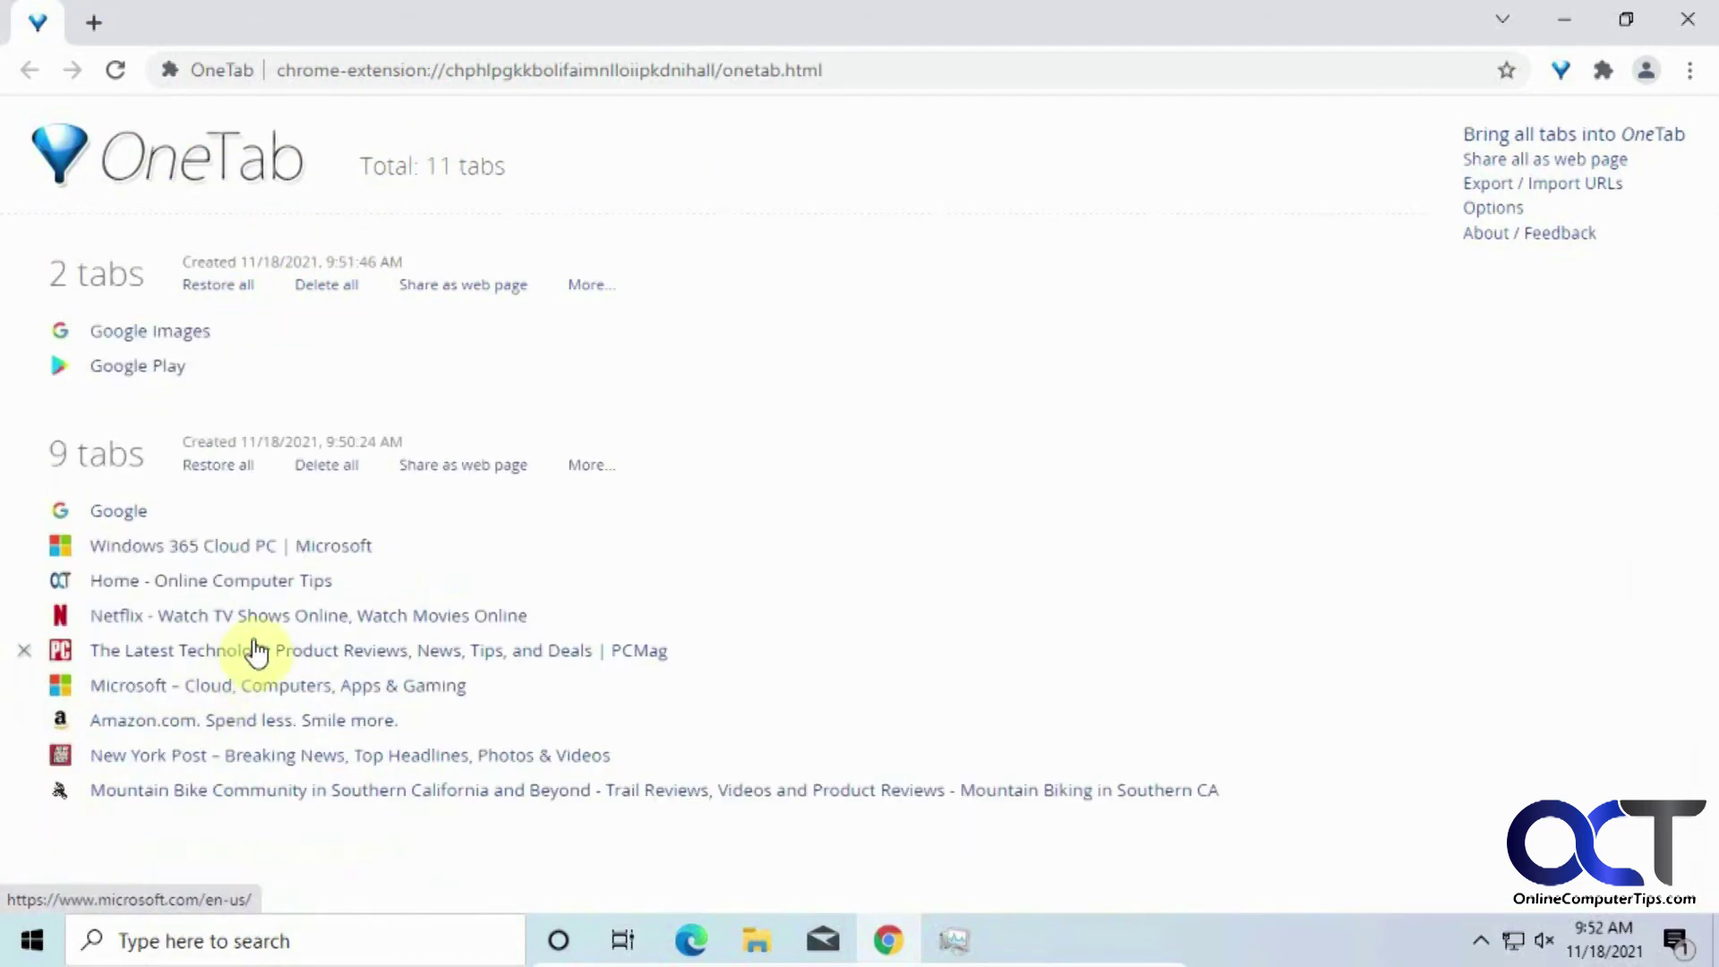
Step: Lock the 9-tab group and open Windows 365 Cloud PC from it
left_click(593, 467)
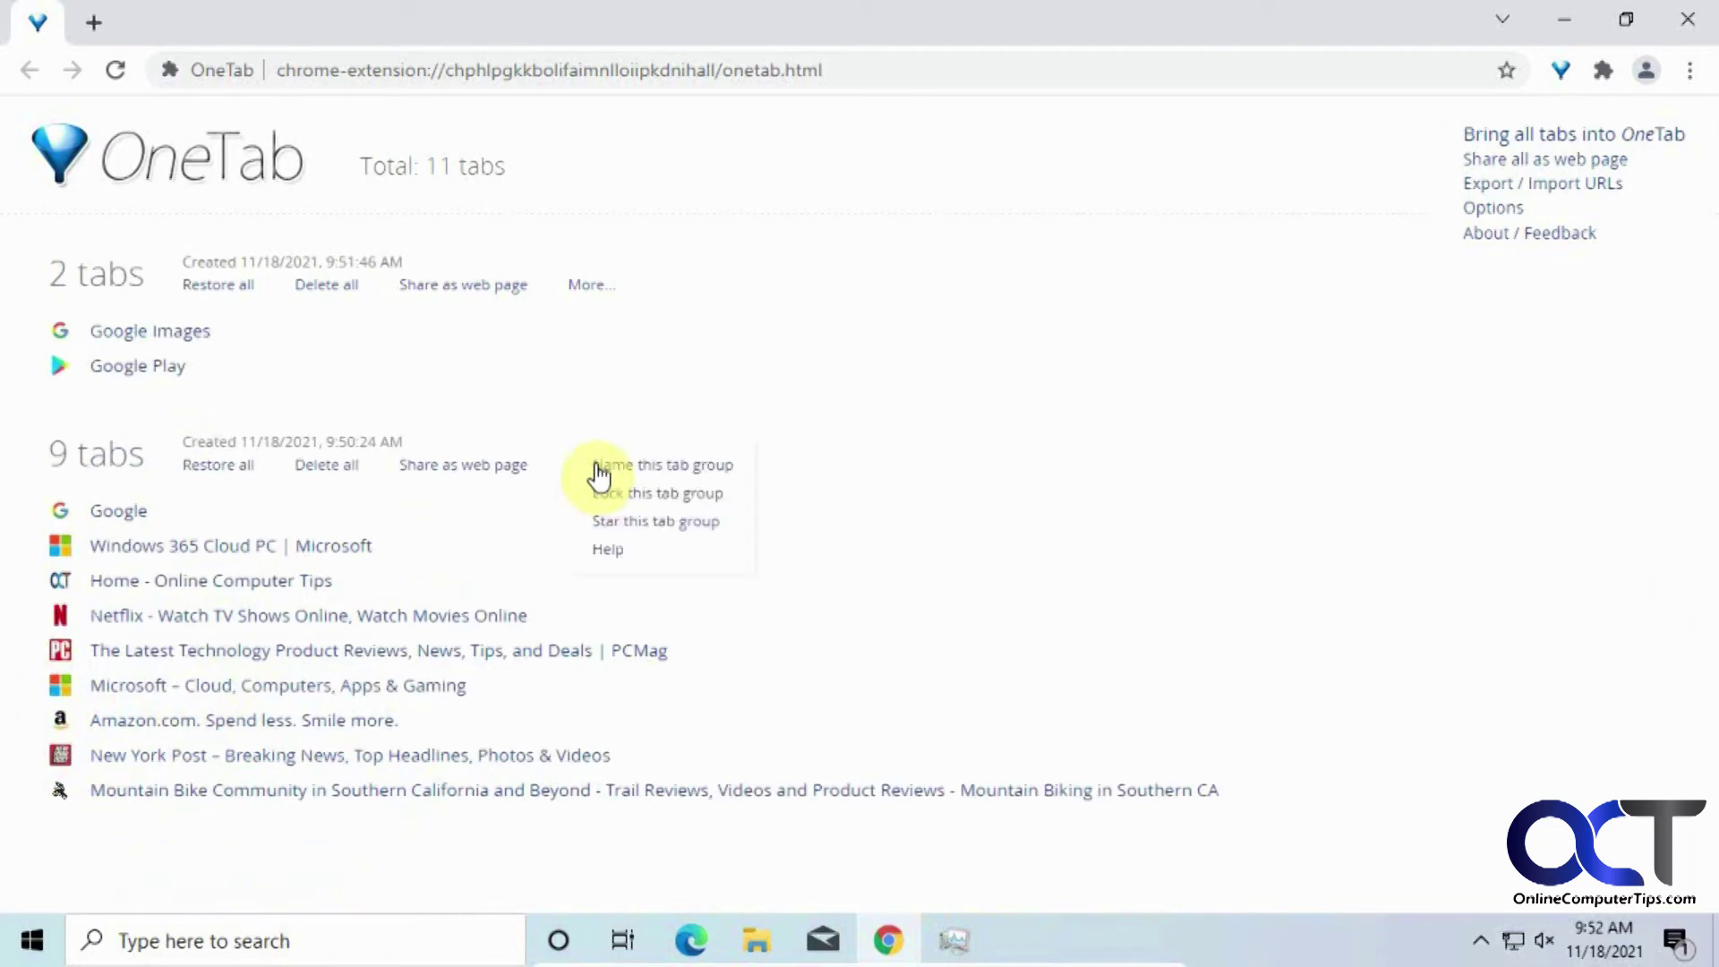
left_click(636, 490)
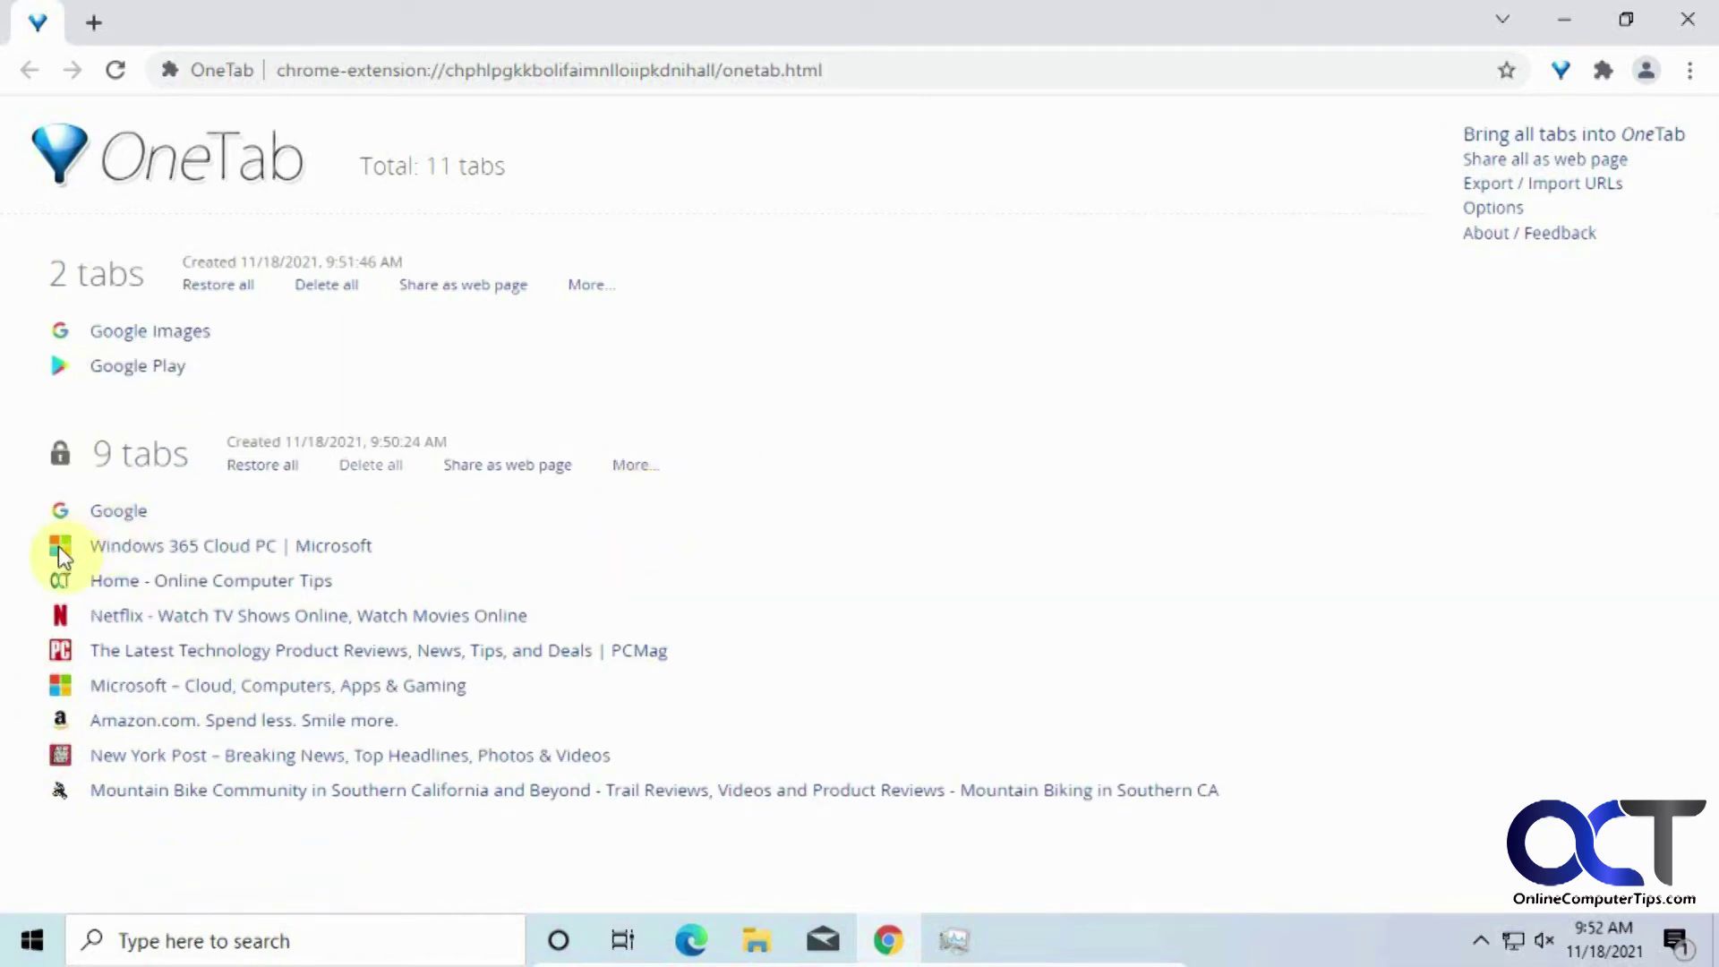
left_click(177, 546)
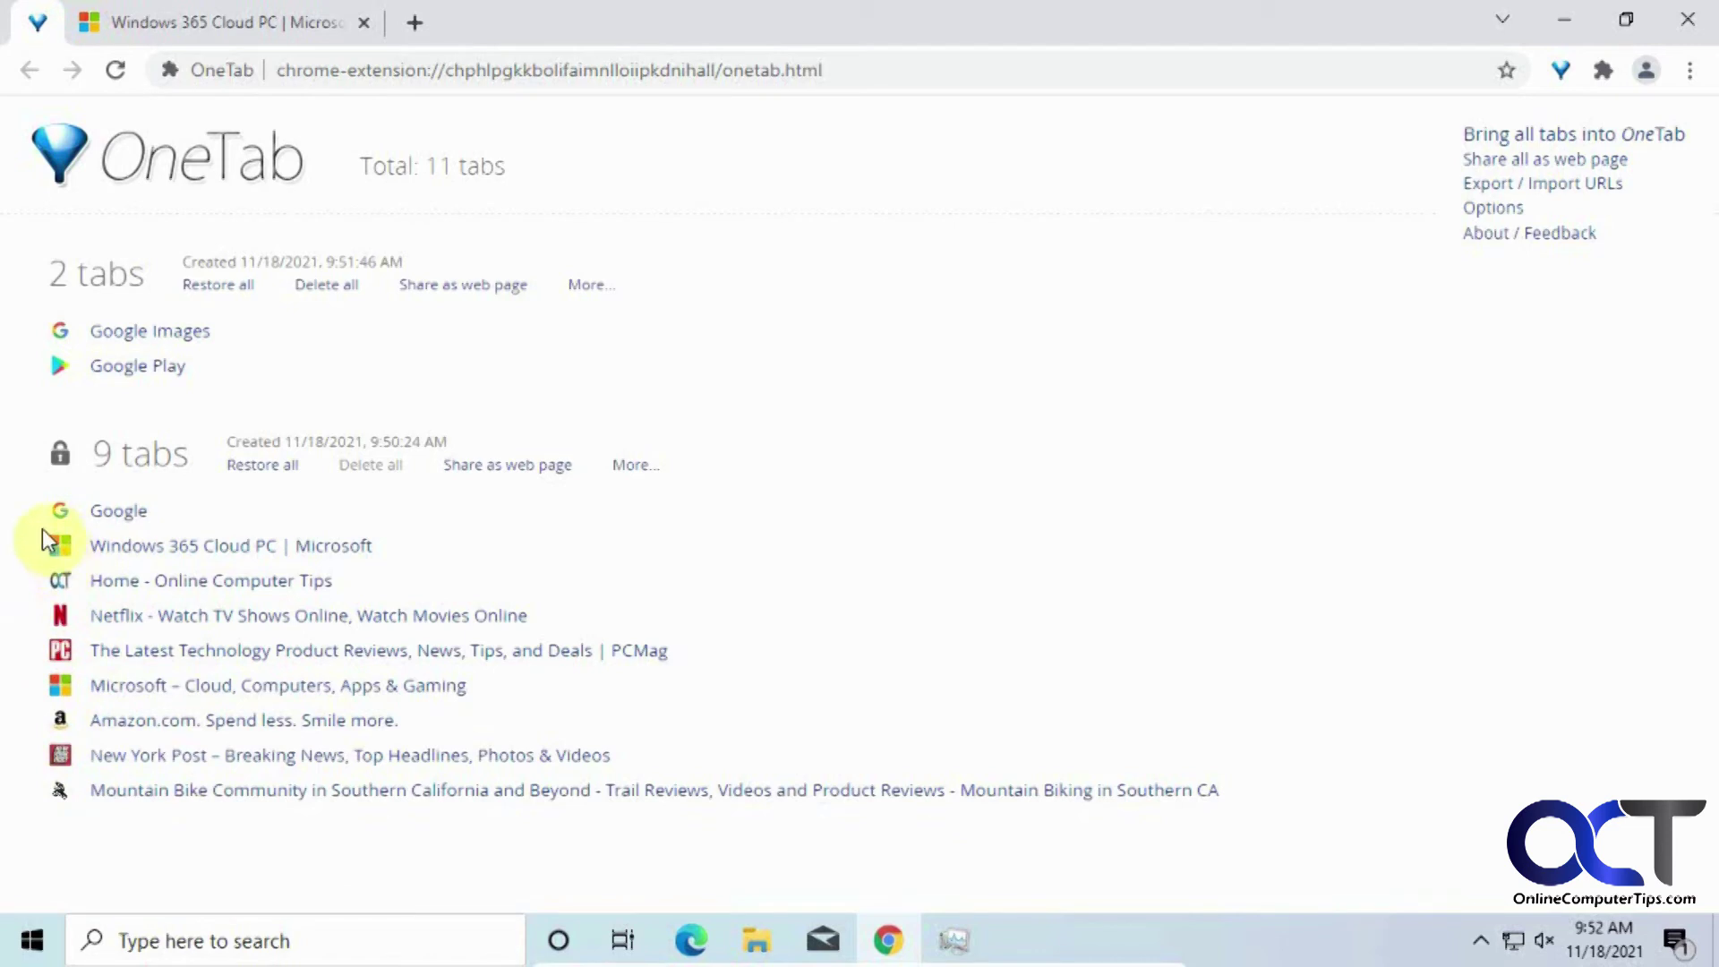
Step: Unlock the nine-tab group and drag Google Play into it, making 10 tabs
left_click(632, 469)
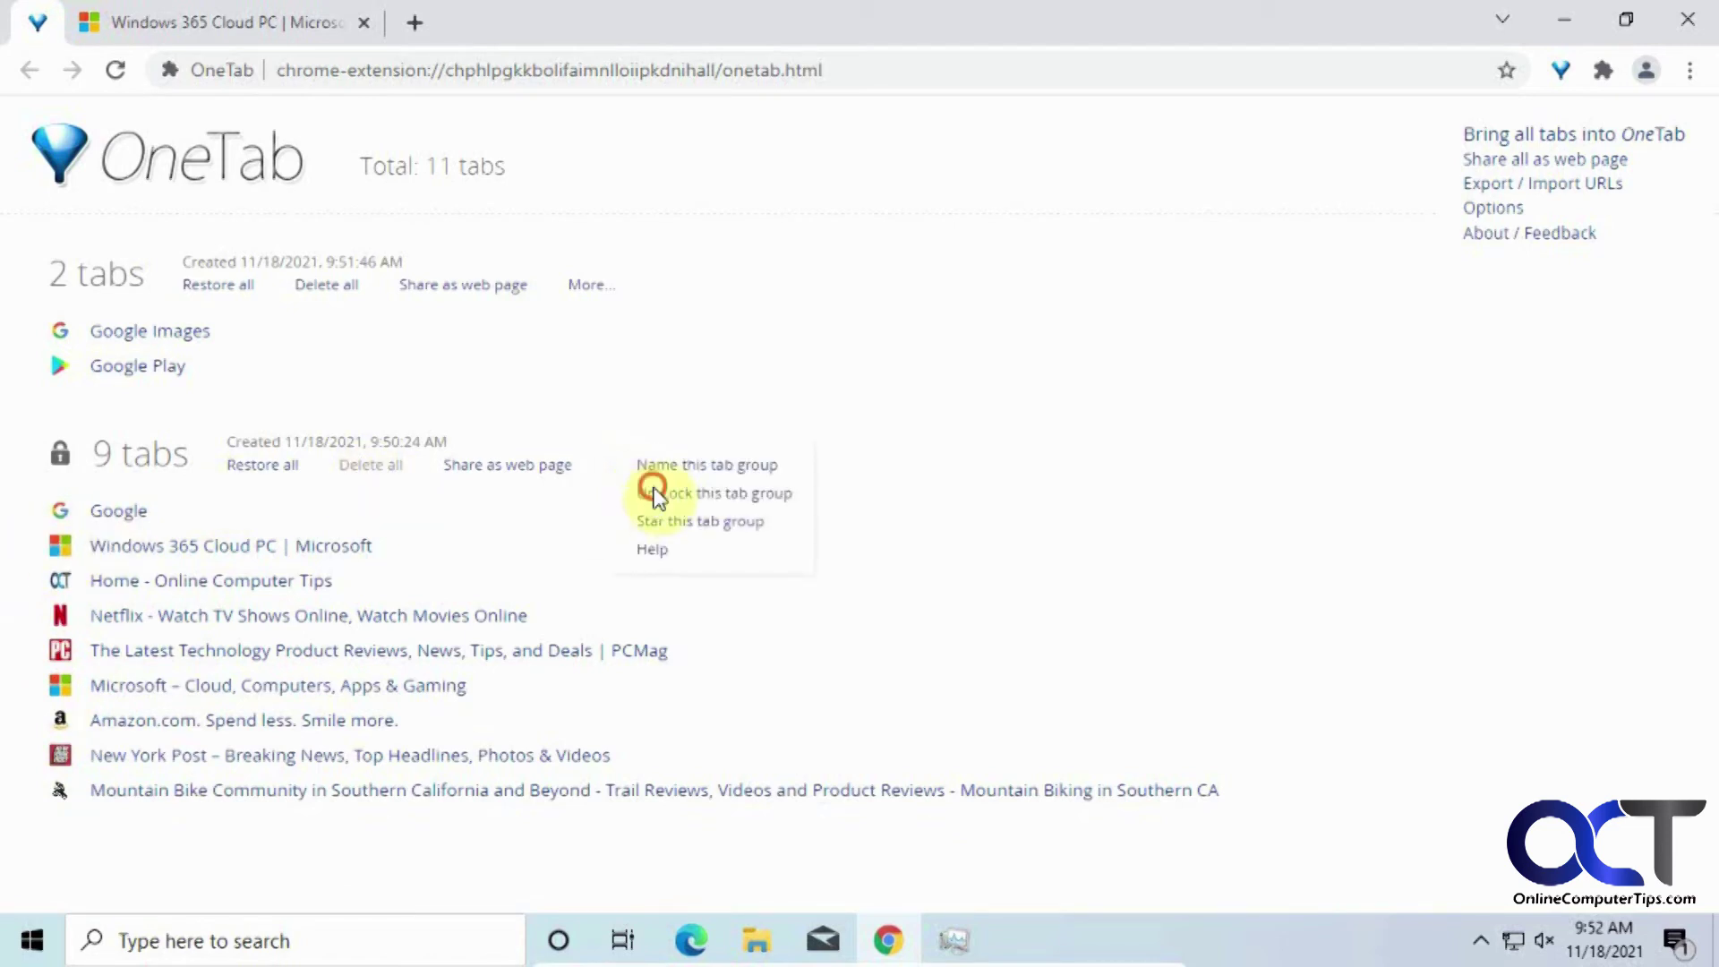
left_click(653, 493)
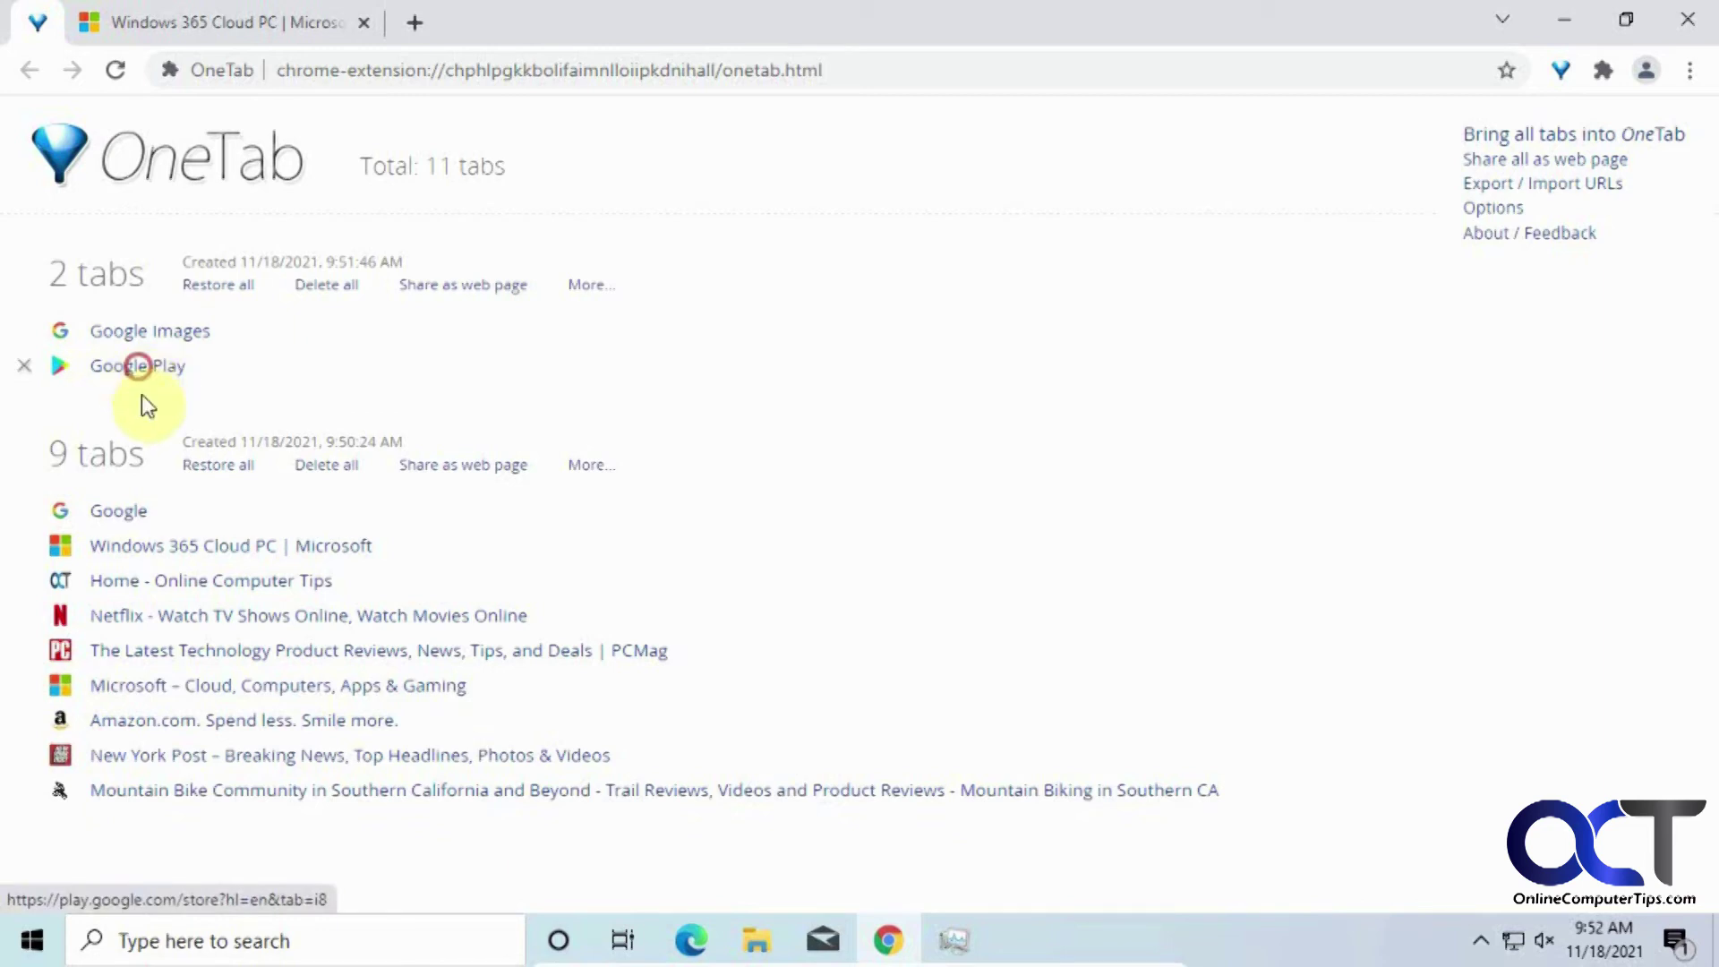
left_click_drag(141, 396, 180, 633)
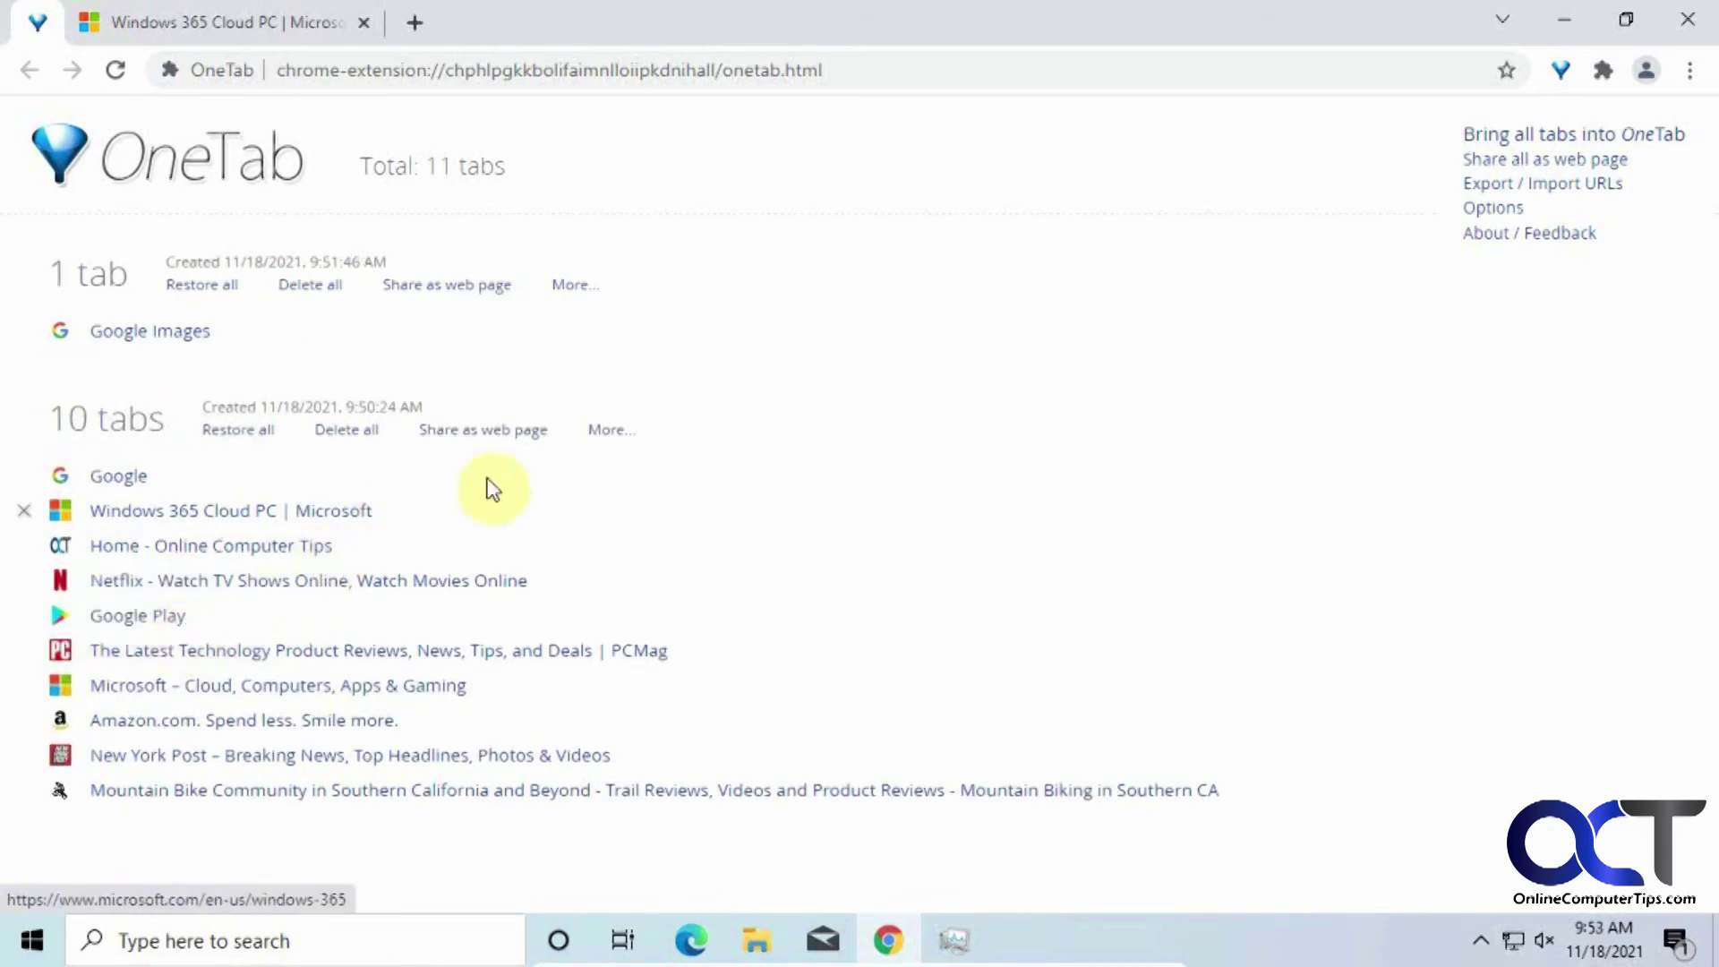
left_click(599, 434)
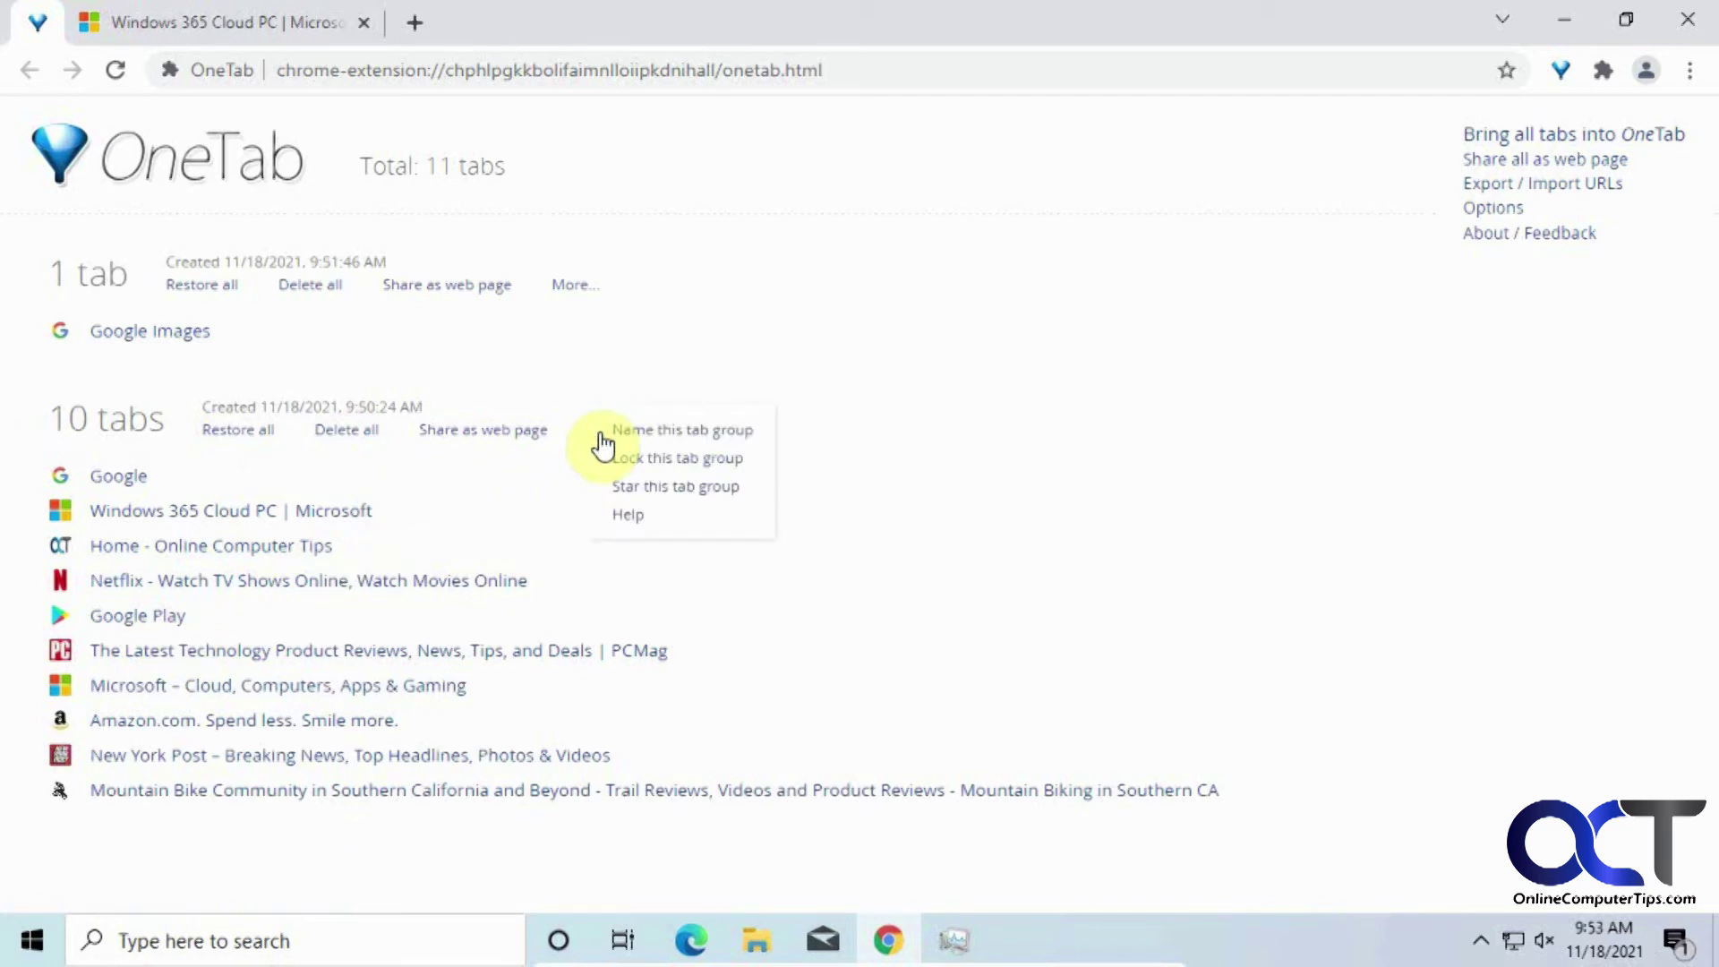
left_click(943, 504)
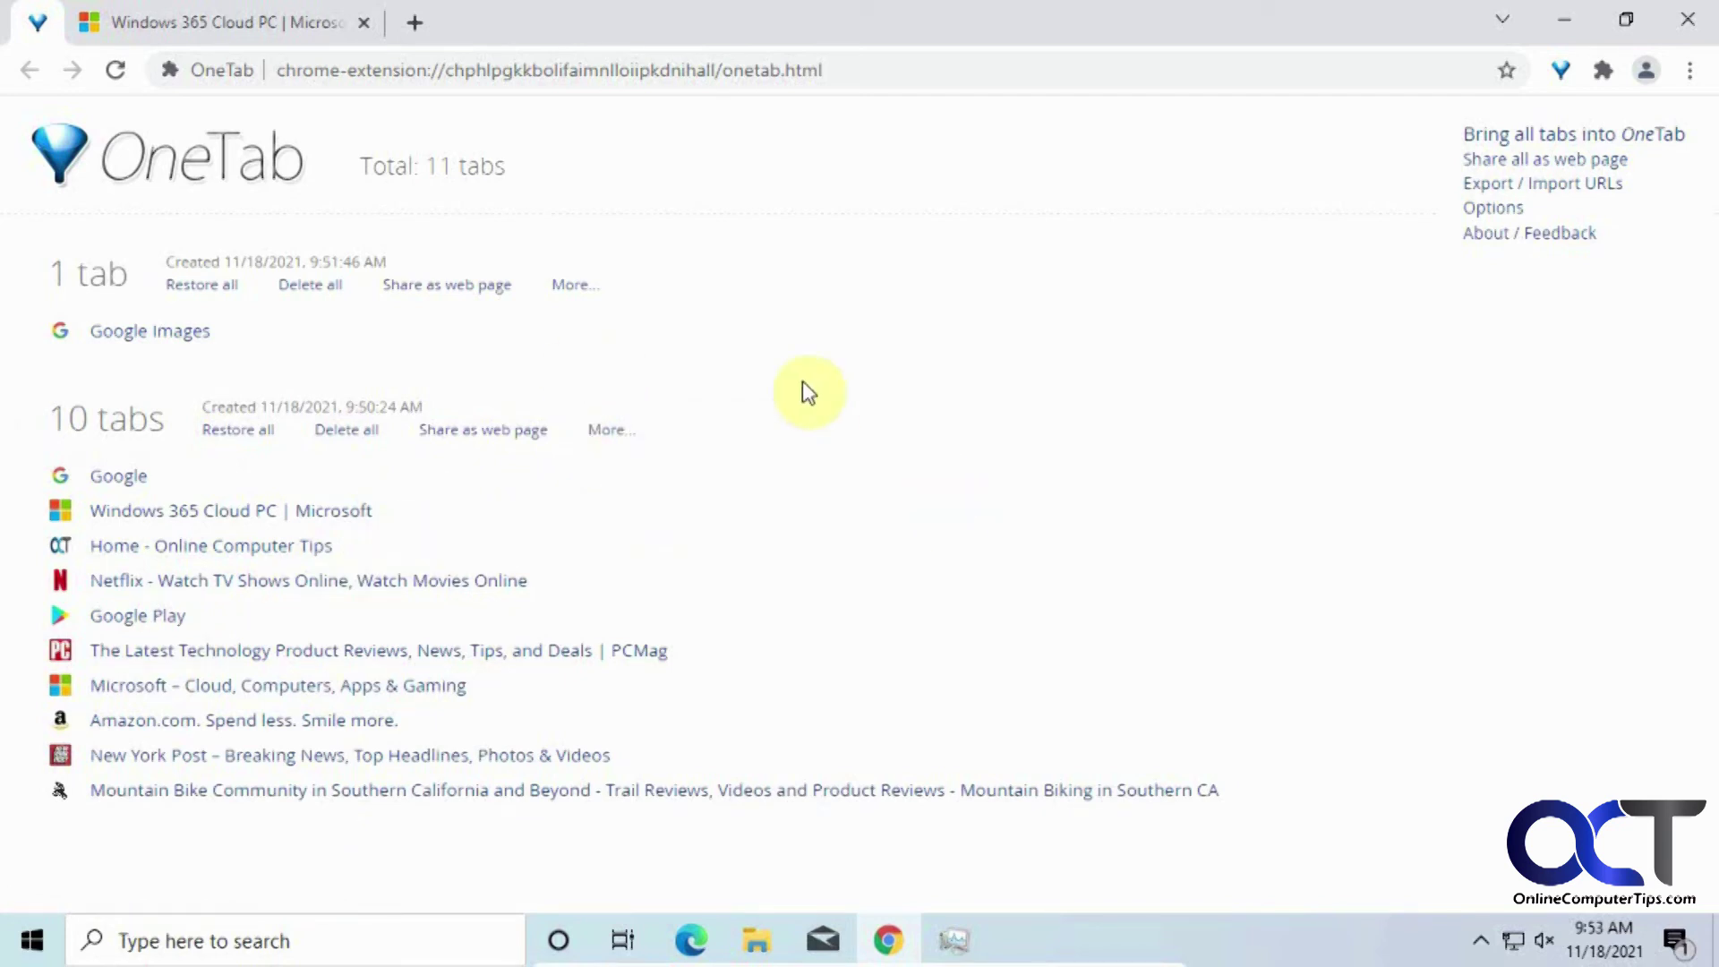
Step: Check the Export / Import URLs list, then open a new tab toward Google News via the Google apps panel
left_click(1552, 186)
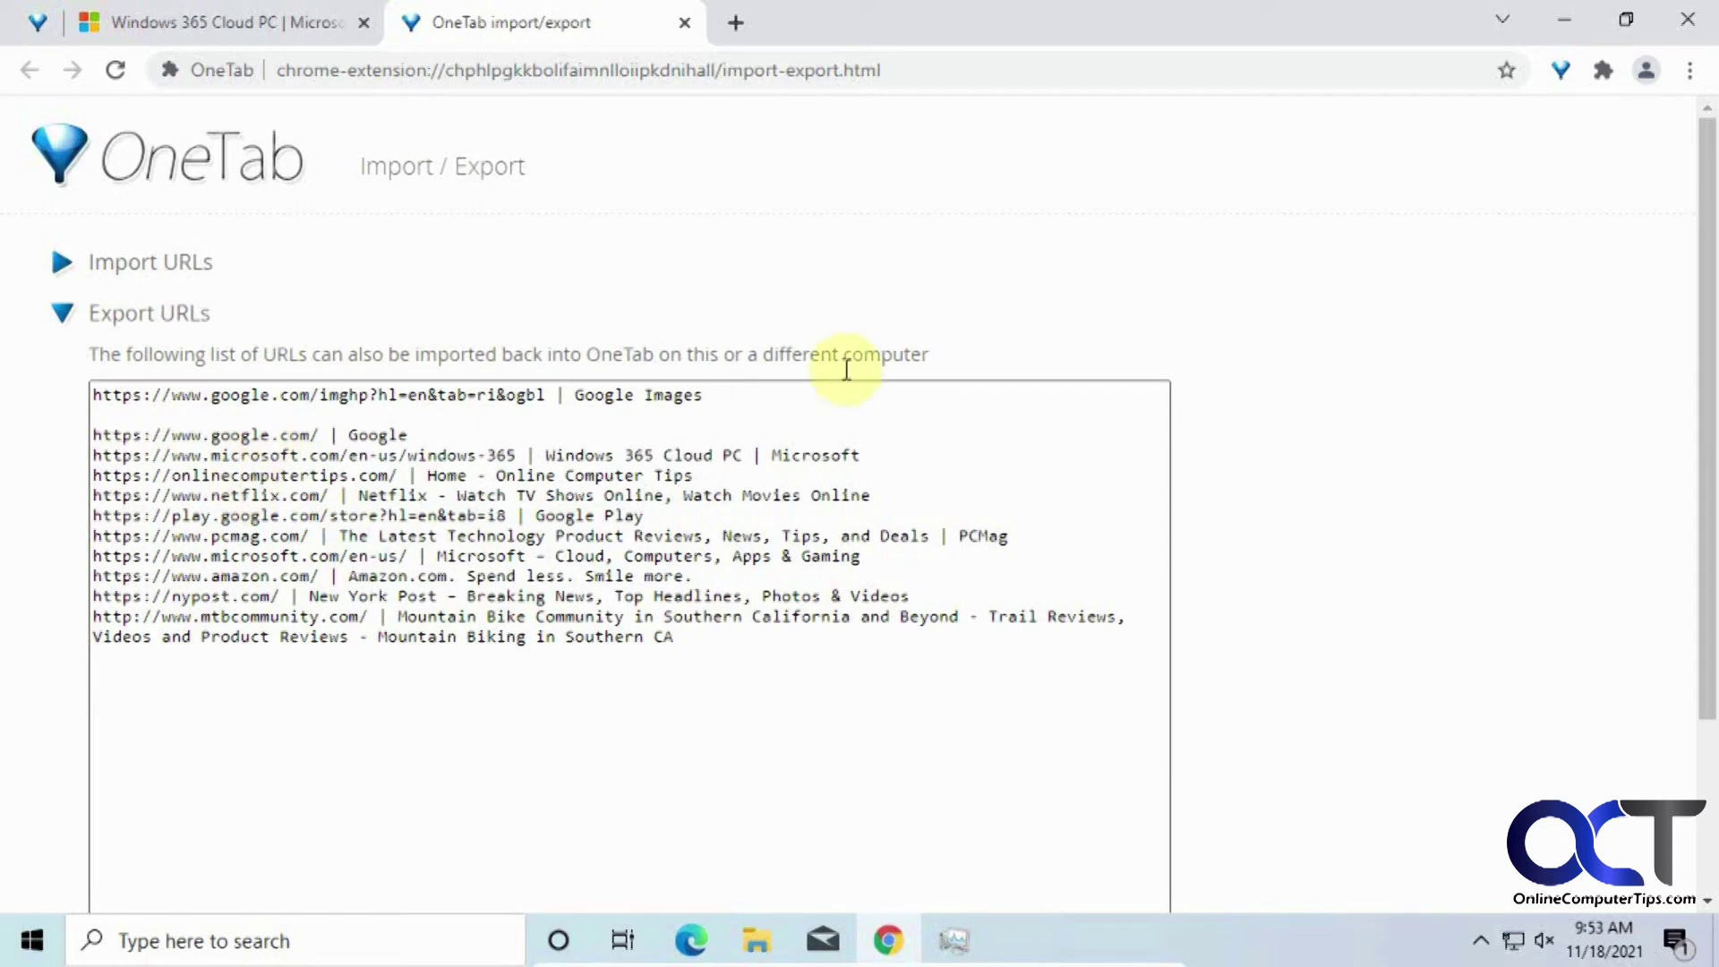
left_click(685, 23)
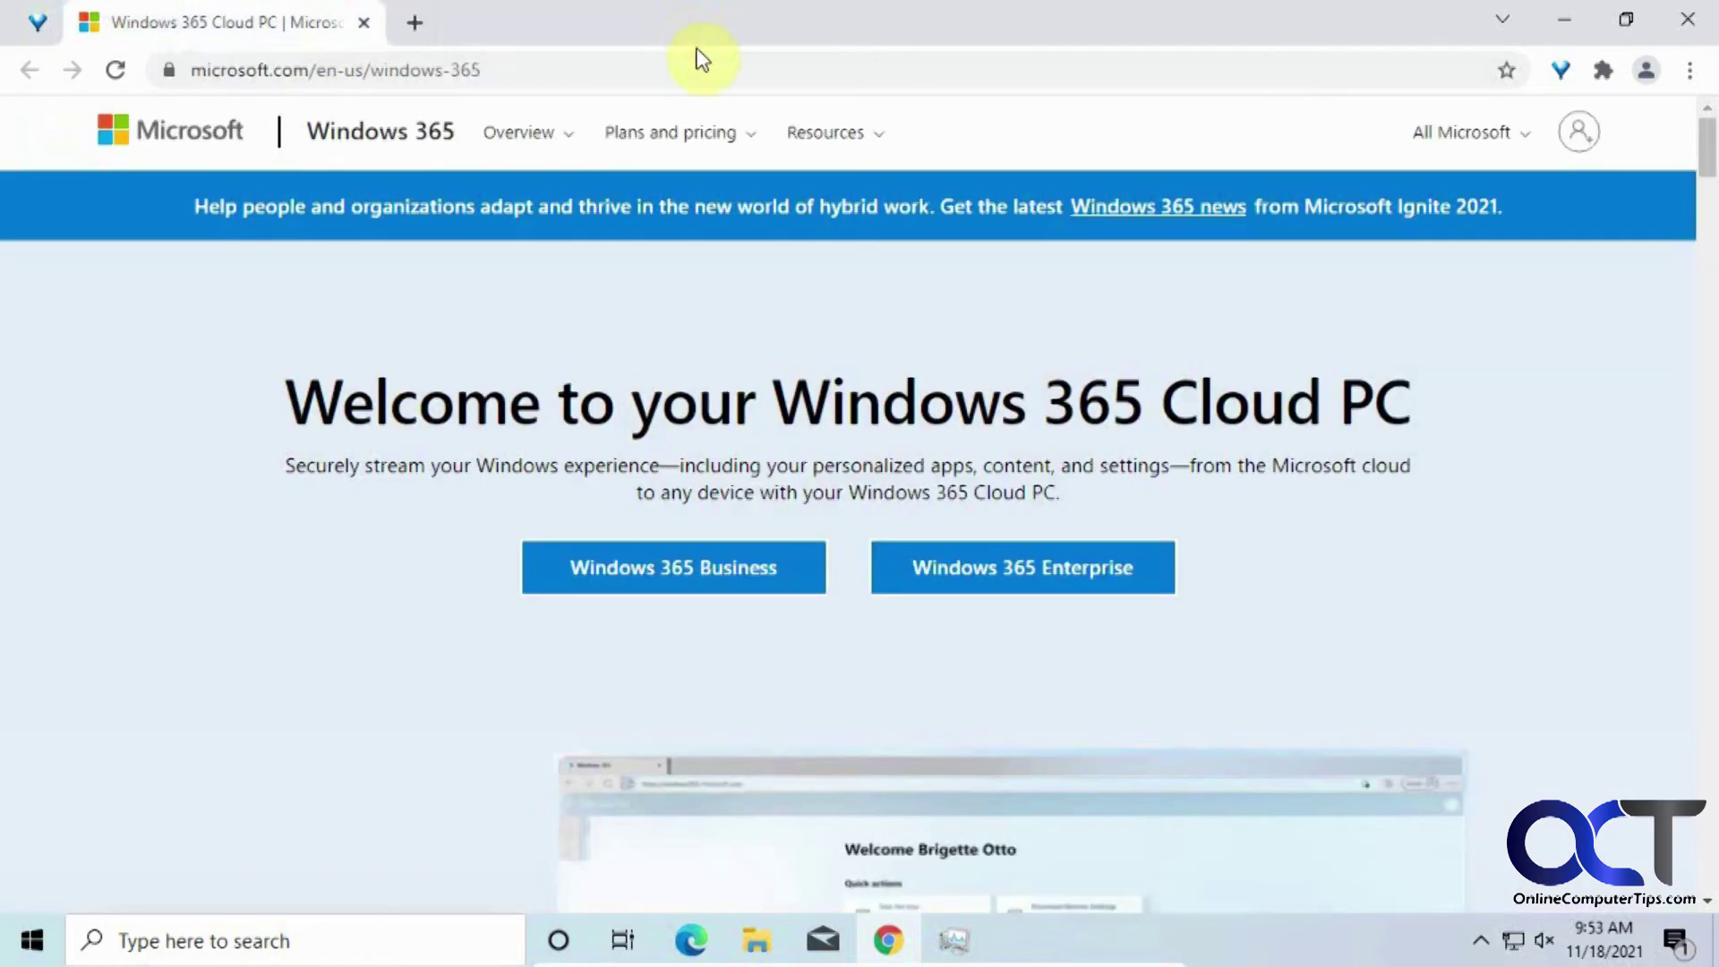
left_click(417, 25)
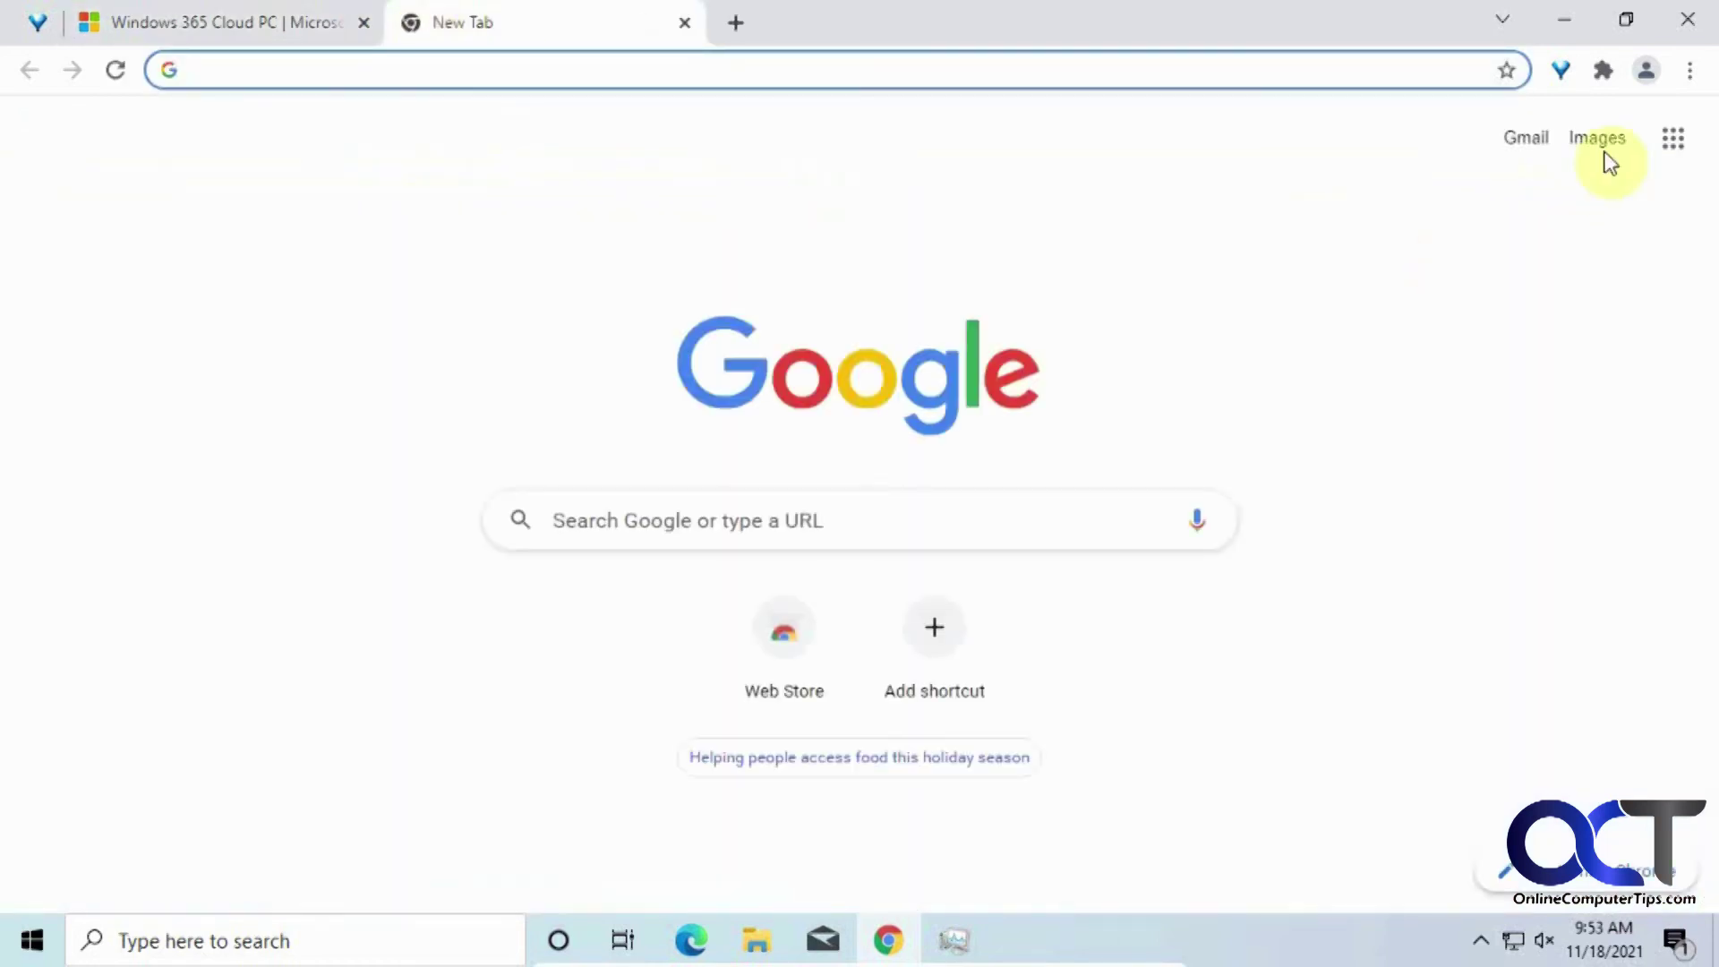
left_click(1599, 144)
left_click(1536, 148)
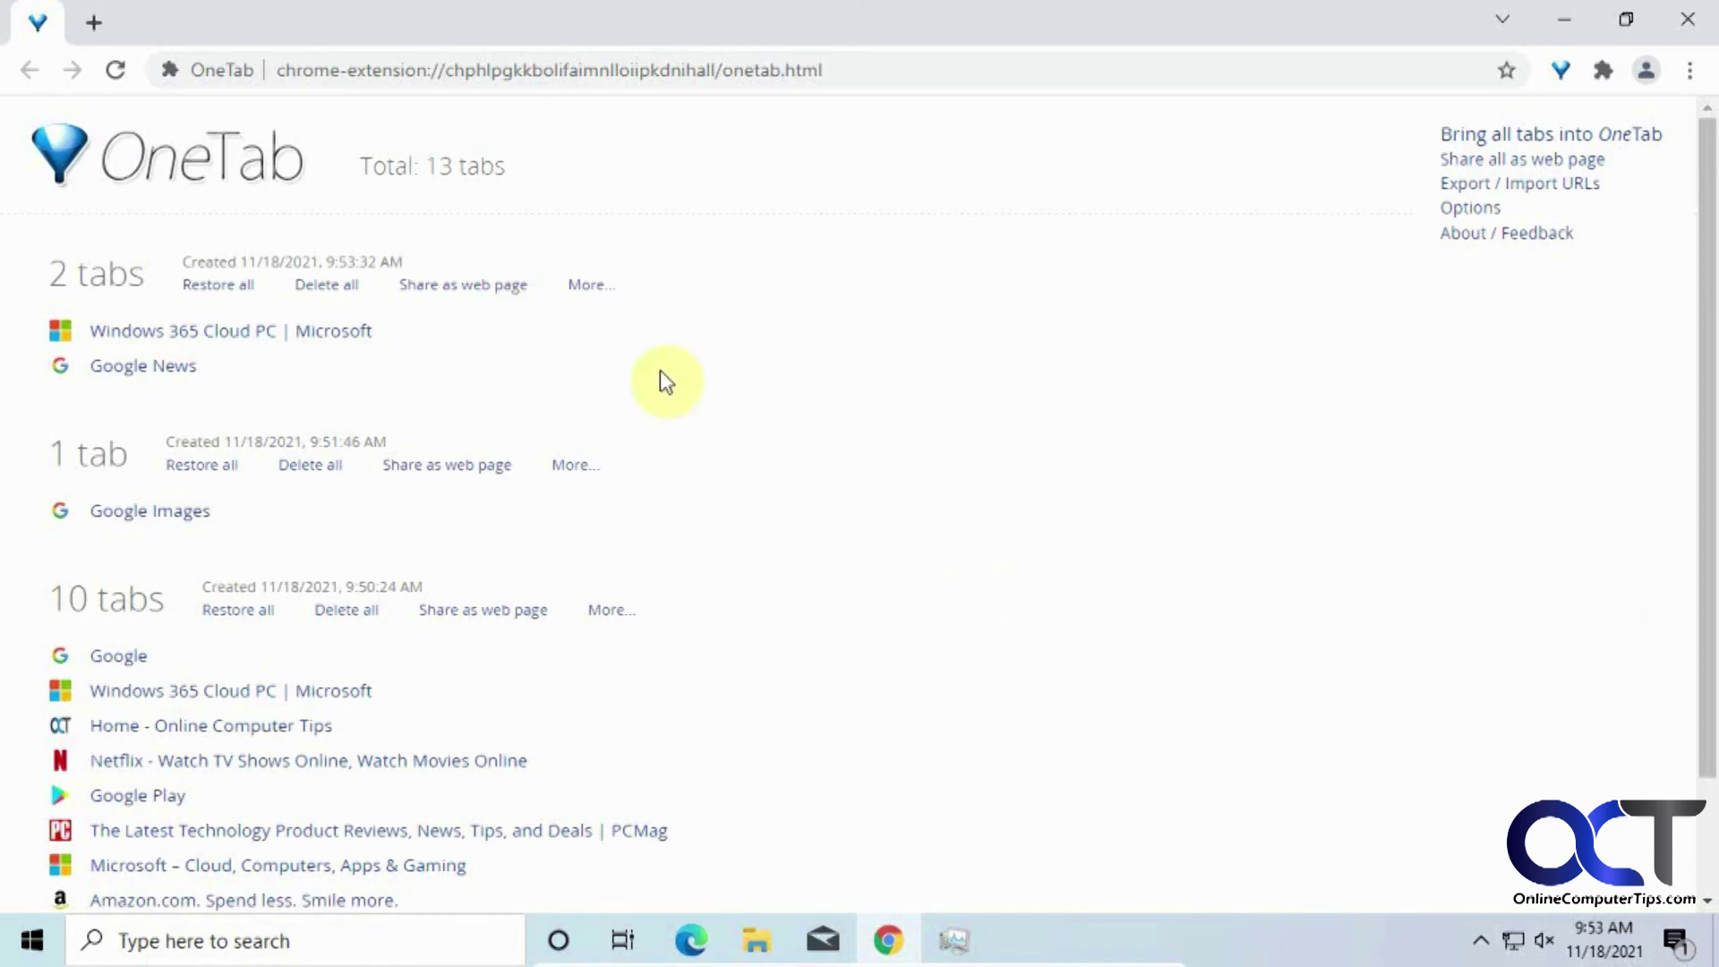
Step: Restore Windows 365, Google News and Google Images, then save them as one 3-tab group
left_click(170, 340)
left_click(170, 338)
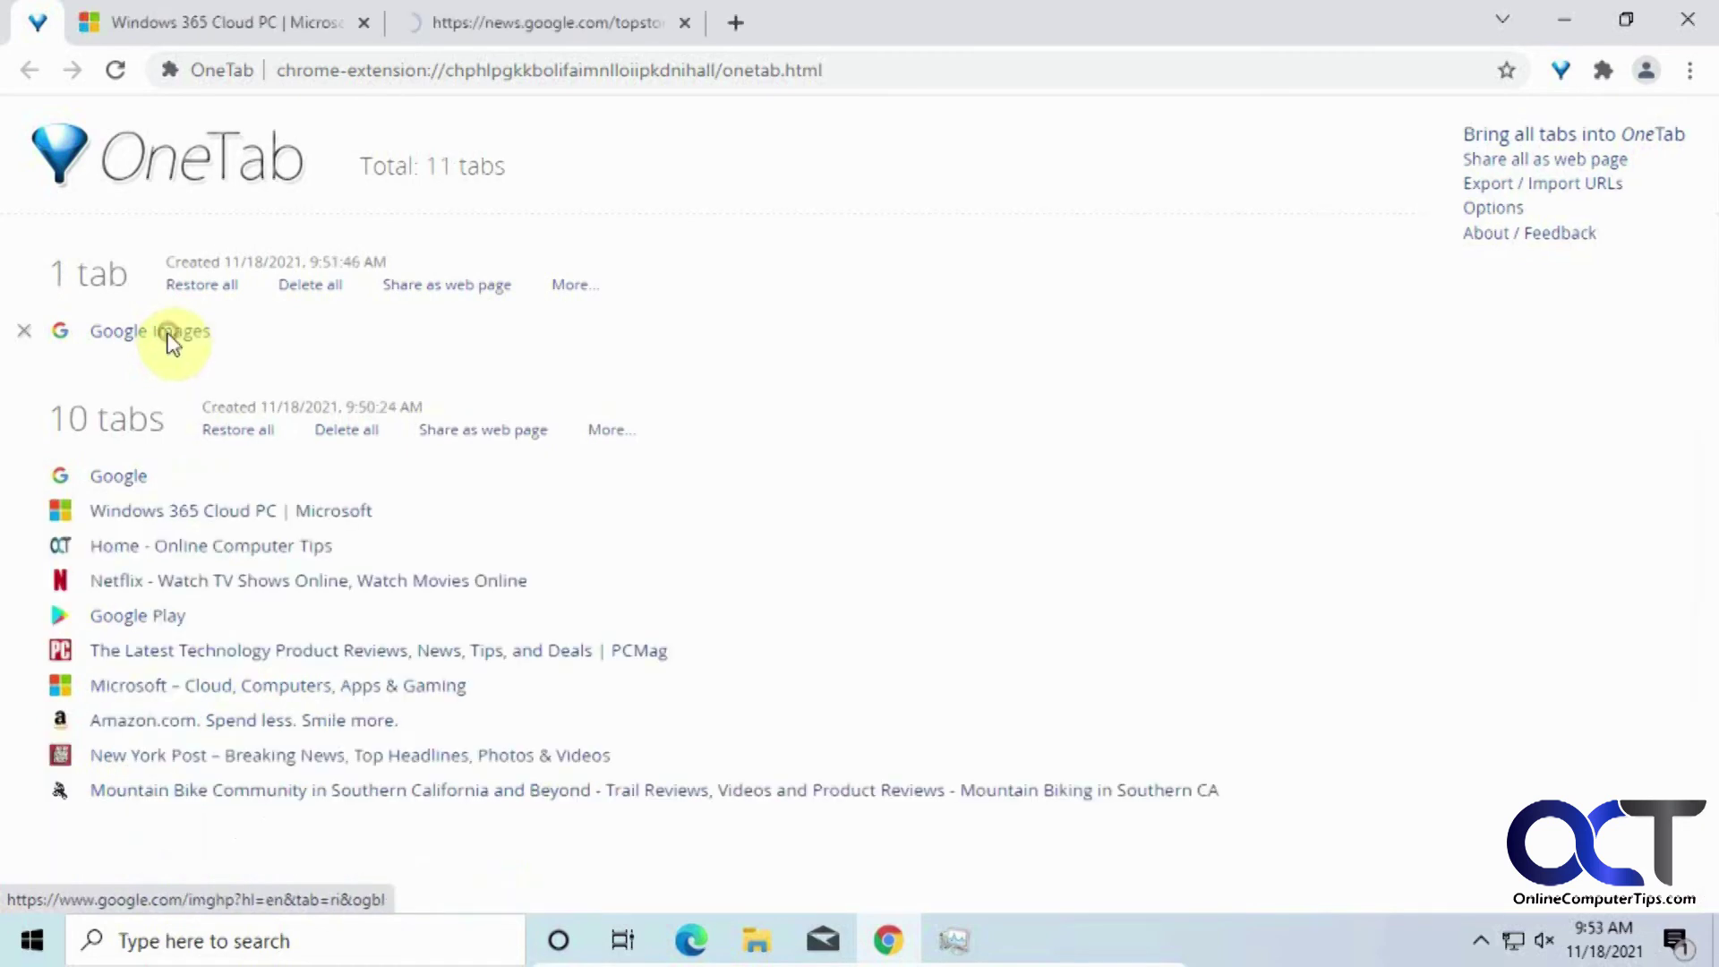
left_click(173, 340)
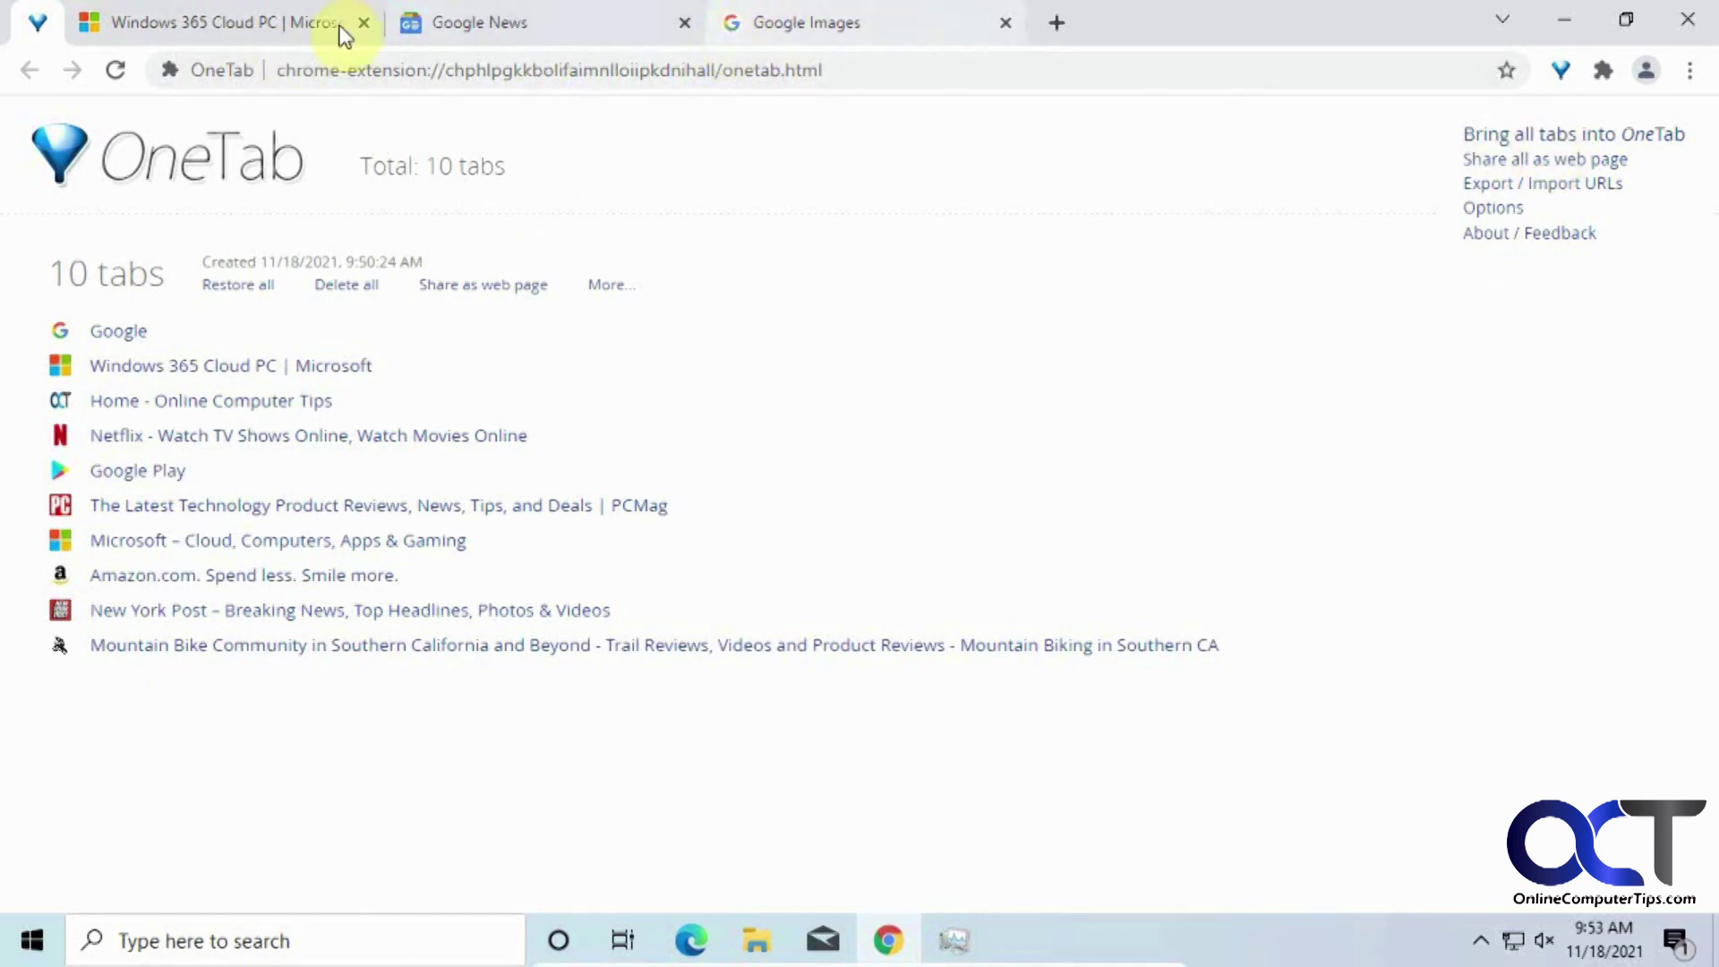
left_click(1603, 136)
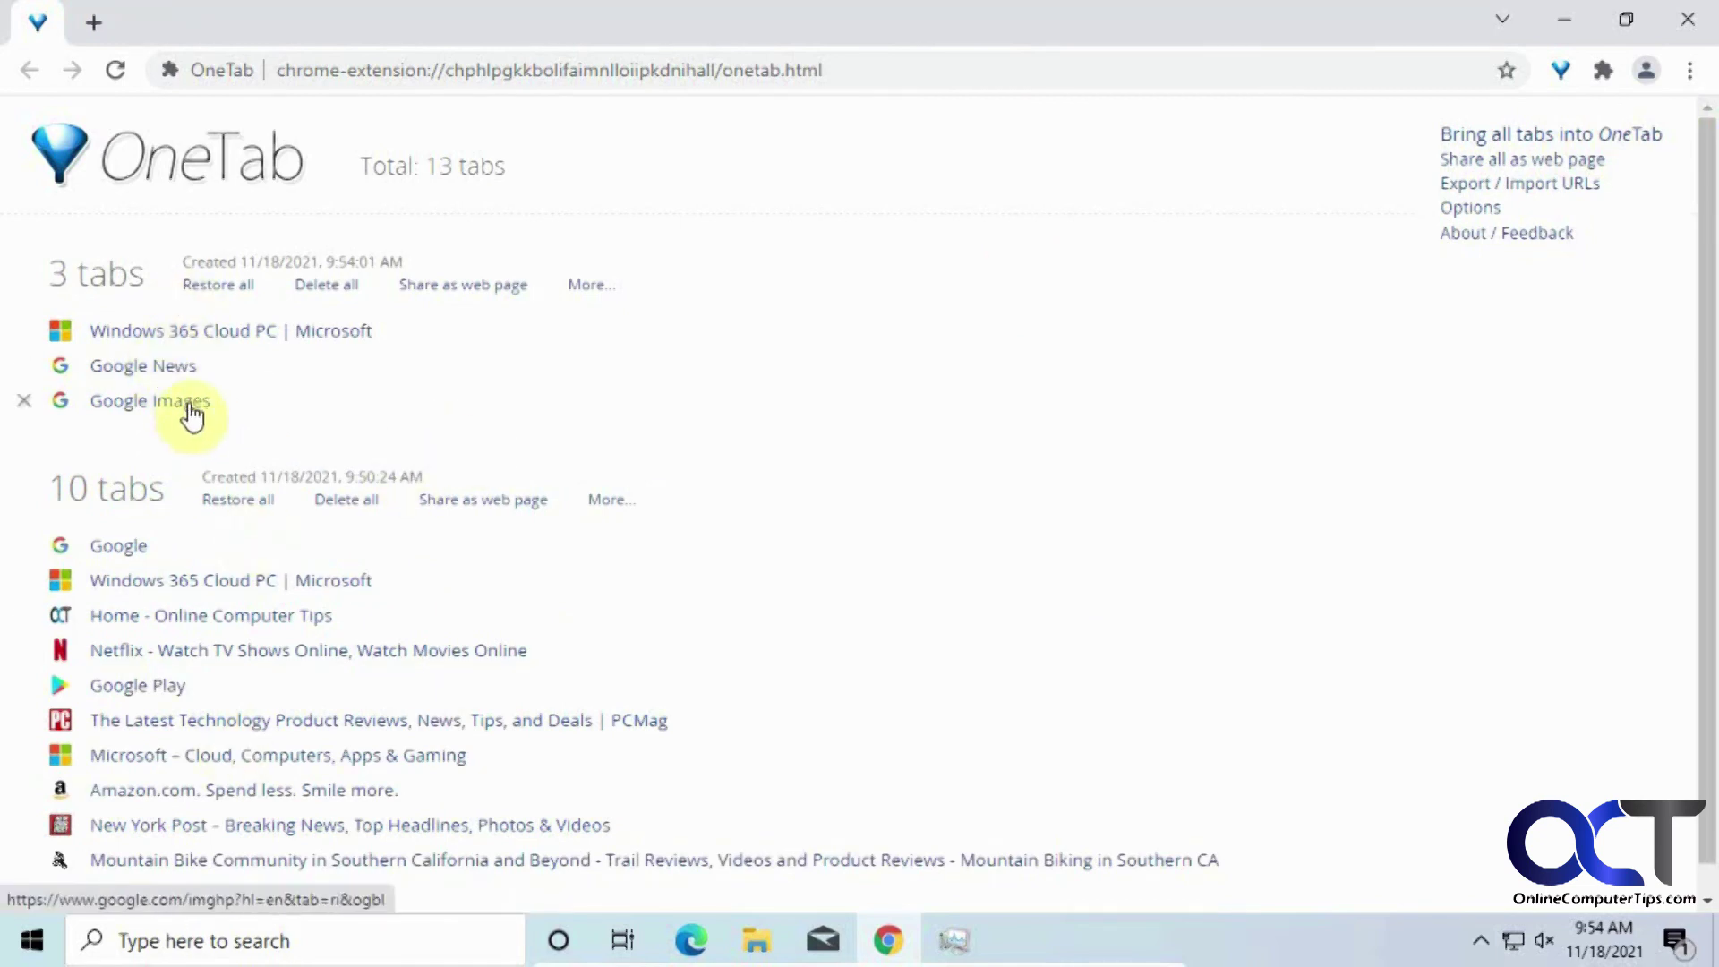
Step: Look over the OneTab Options settings page, then close it
left_click(1489, 208)
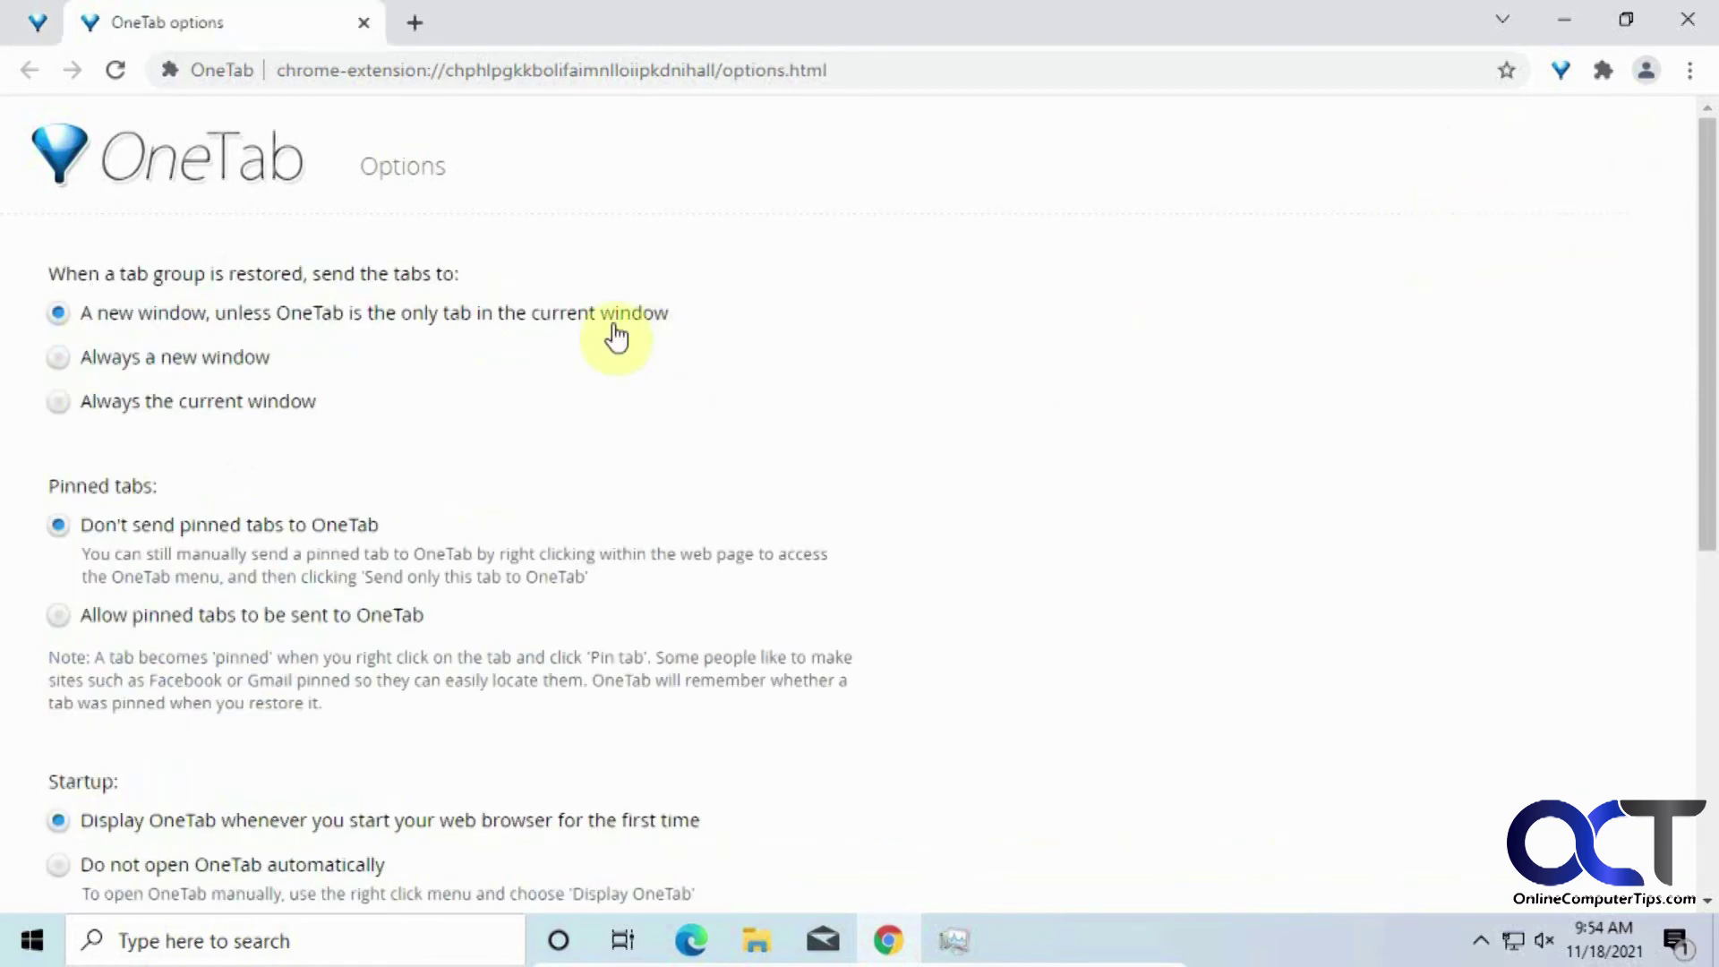
scroll(380, 483, "down", 3)
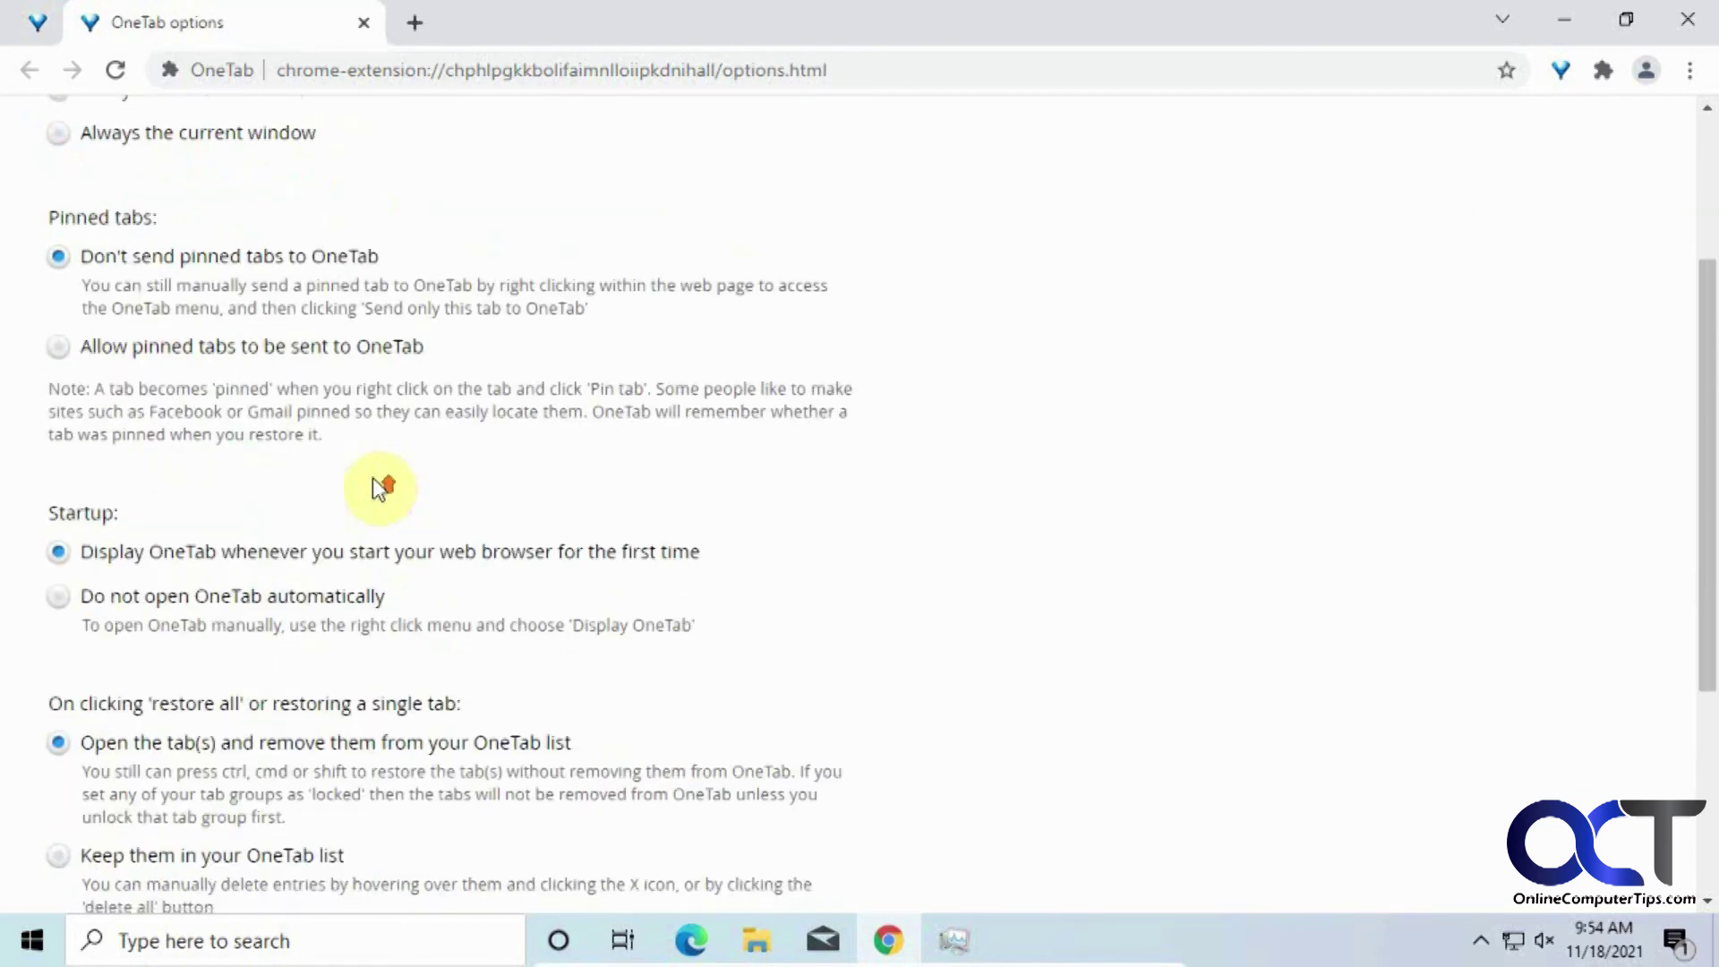
scroll(380, 483, "up", 3)
left_click(363, 23)
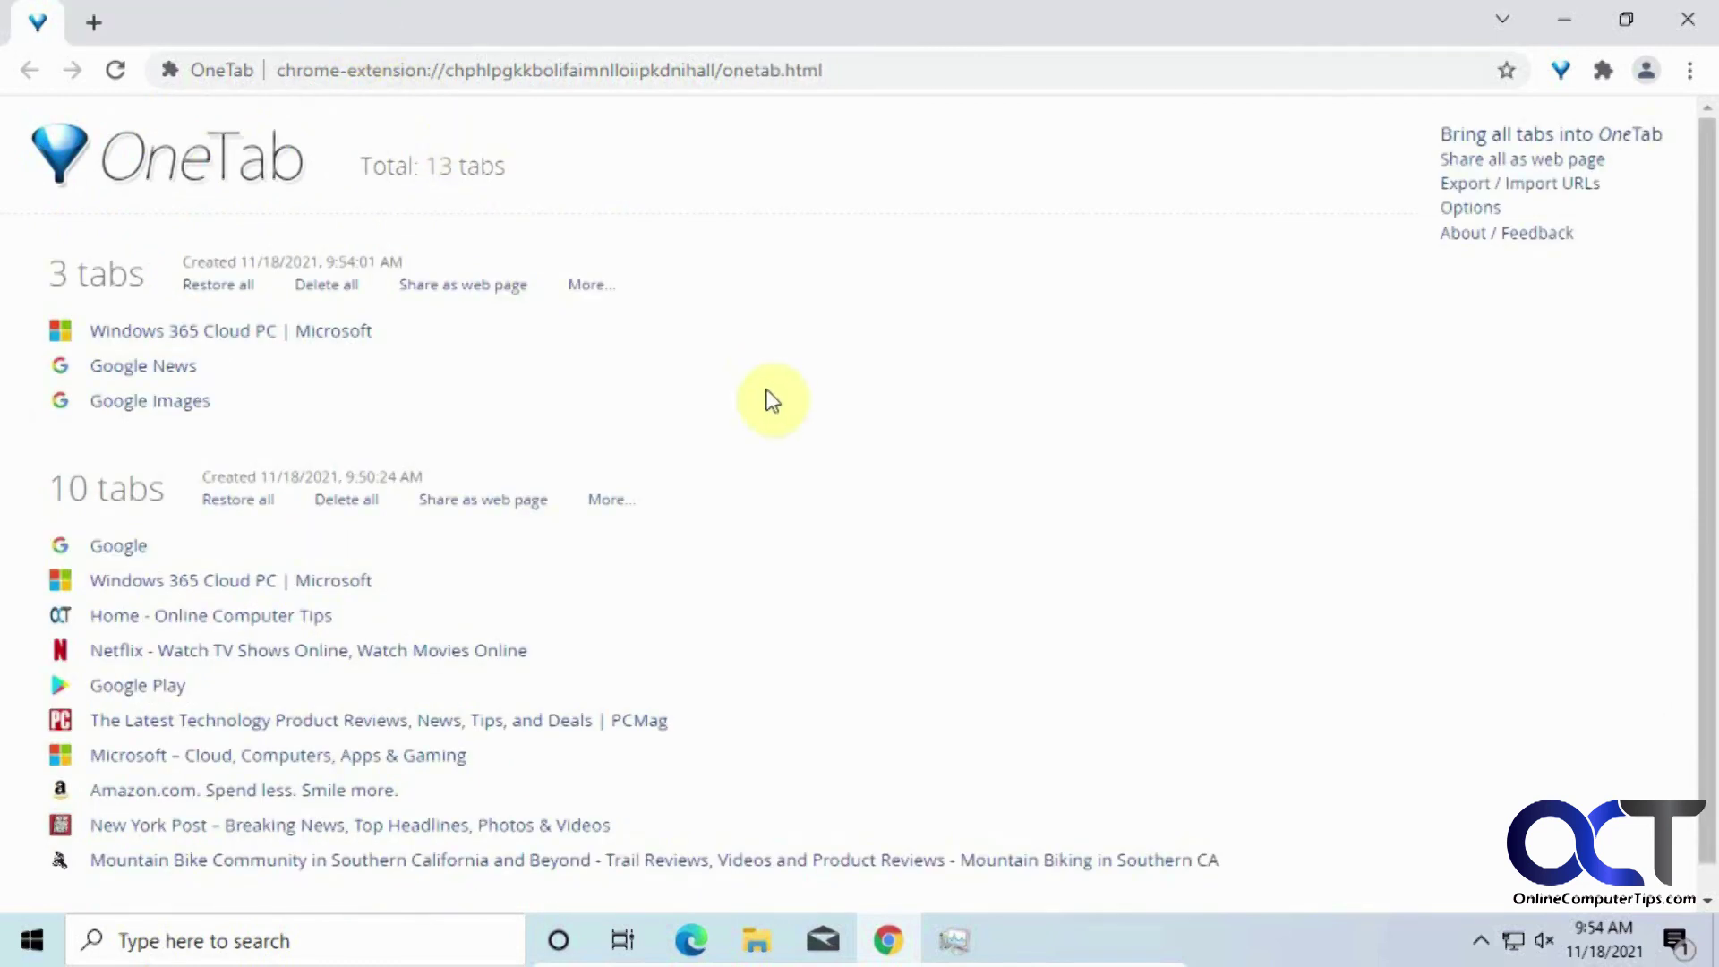
Step: Star the 10-tab group so it is listed first, above the 3-tab group
scroll(842, 504, "down", 1)
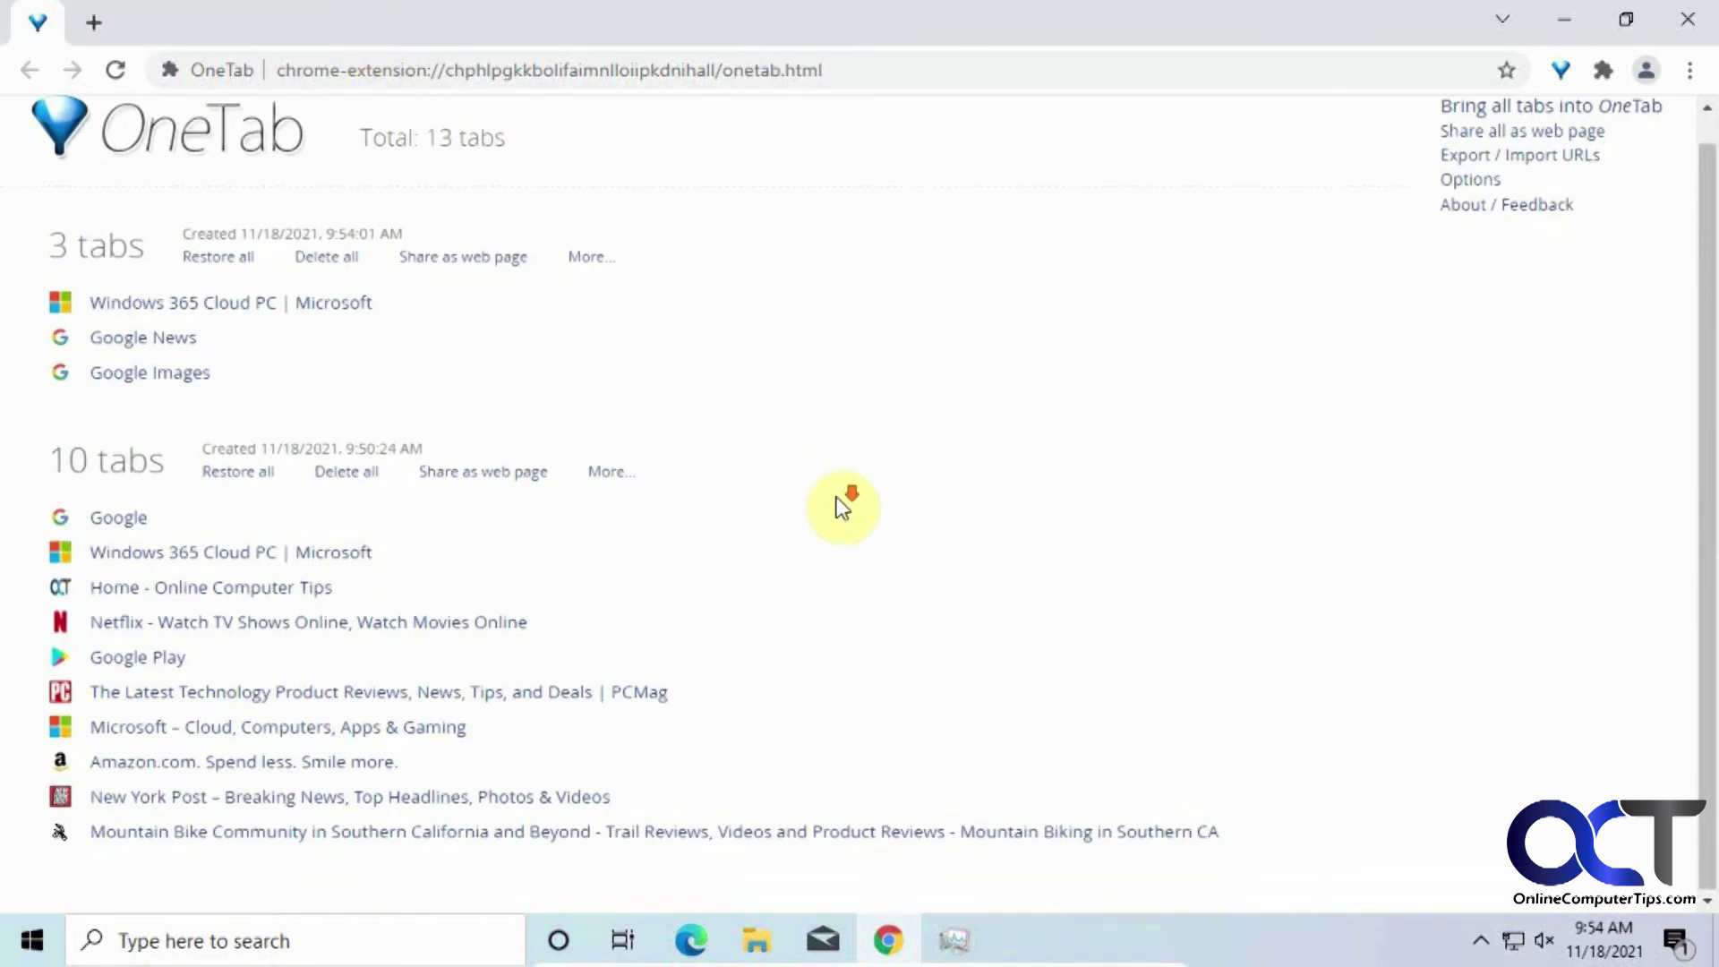
scroll(842, 504, "up", 1)
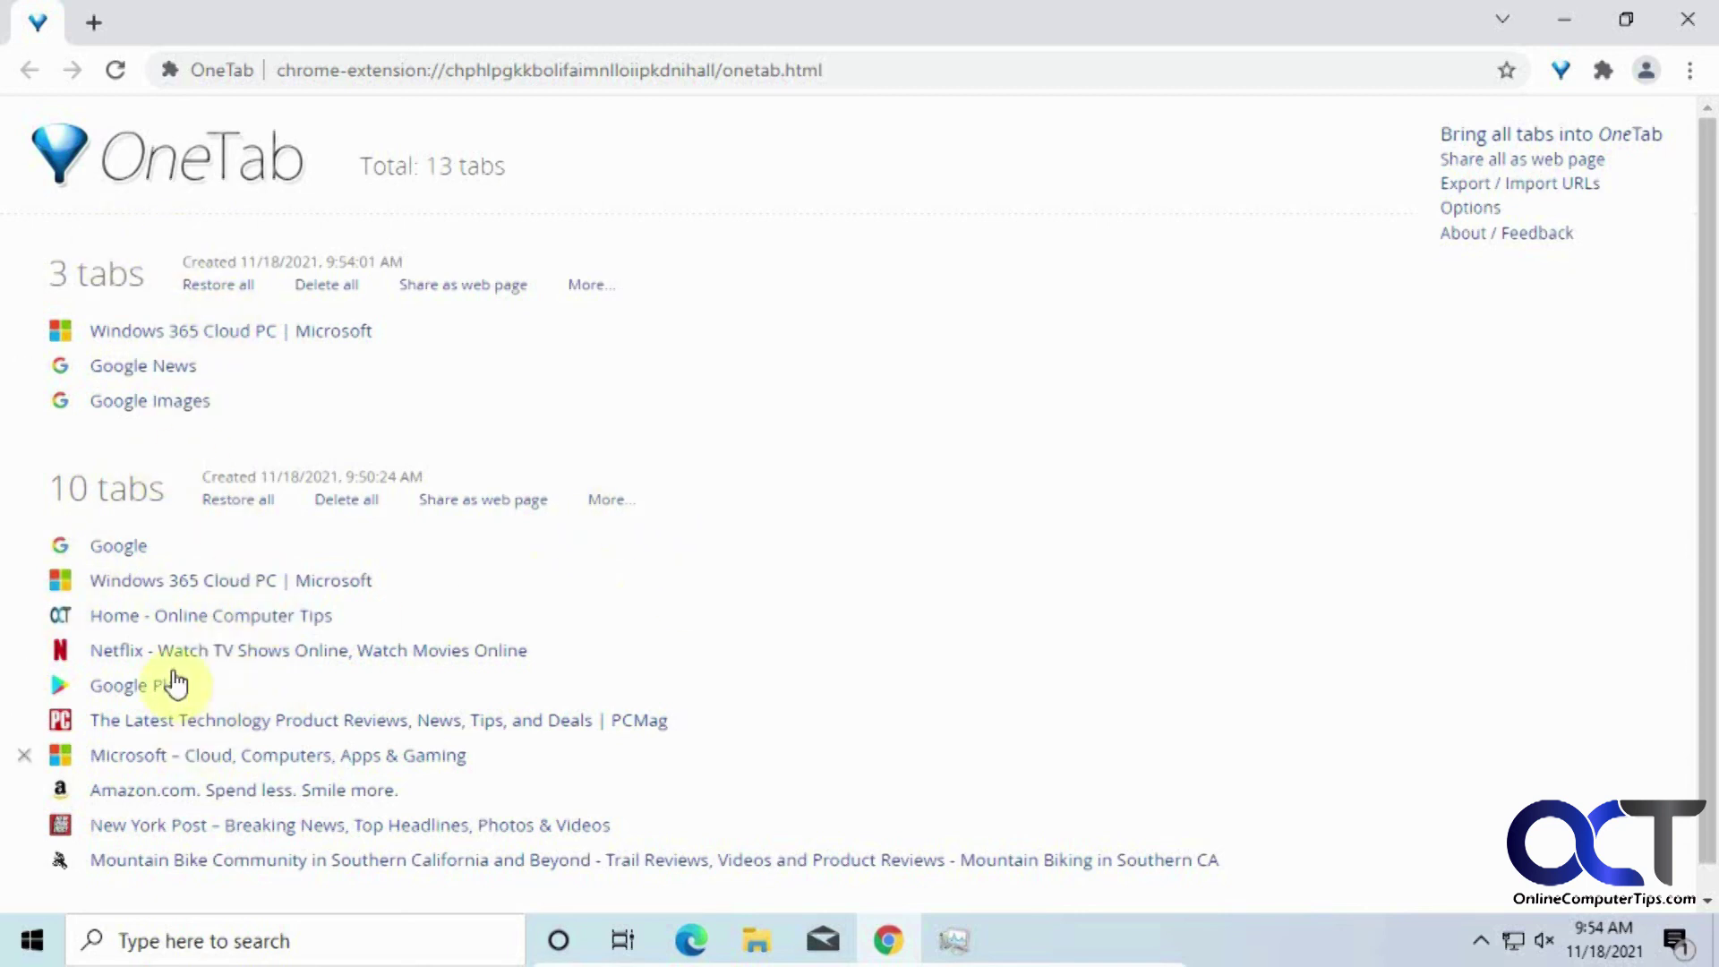
left_click(624, 509)
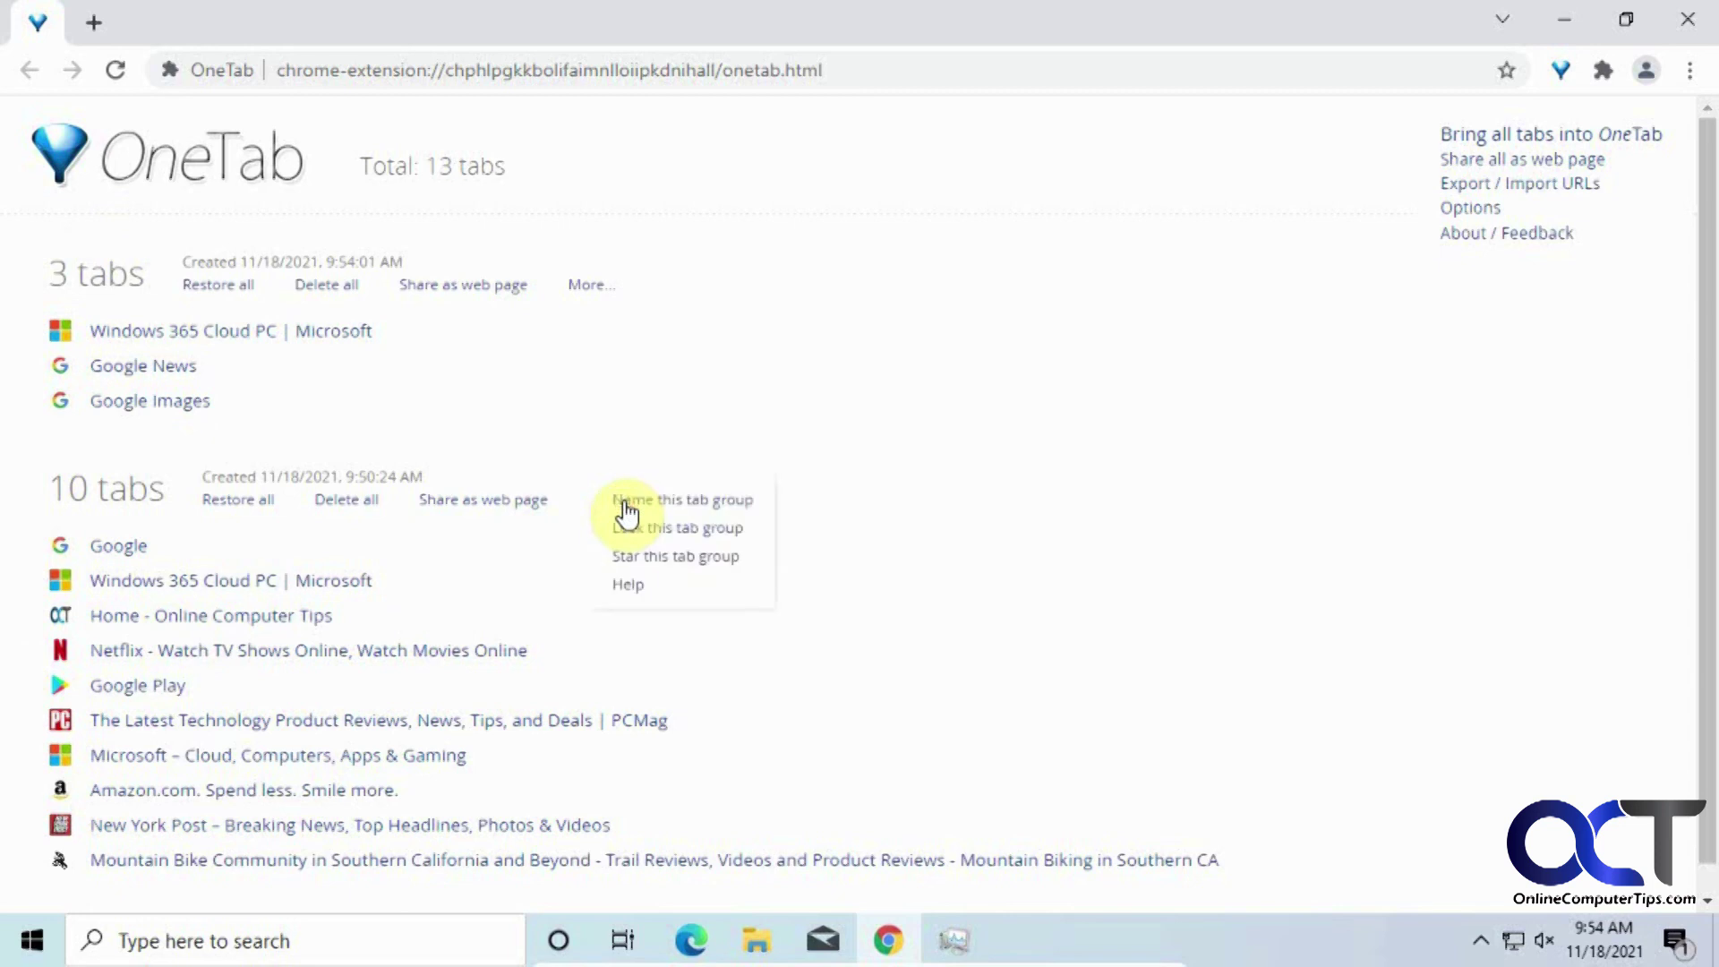
left_click(669, 557)
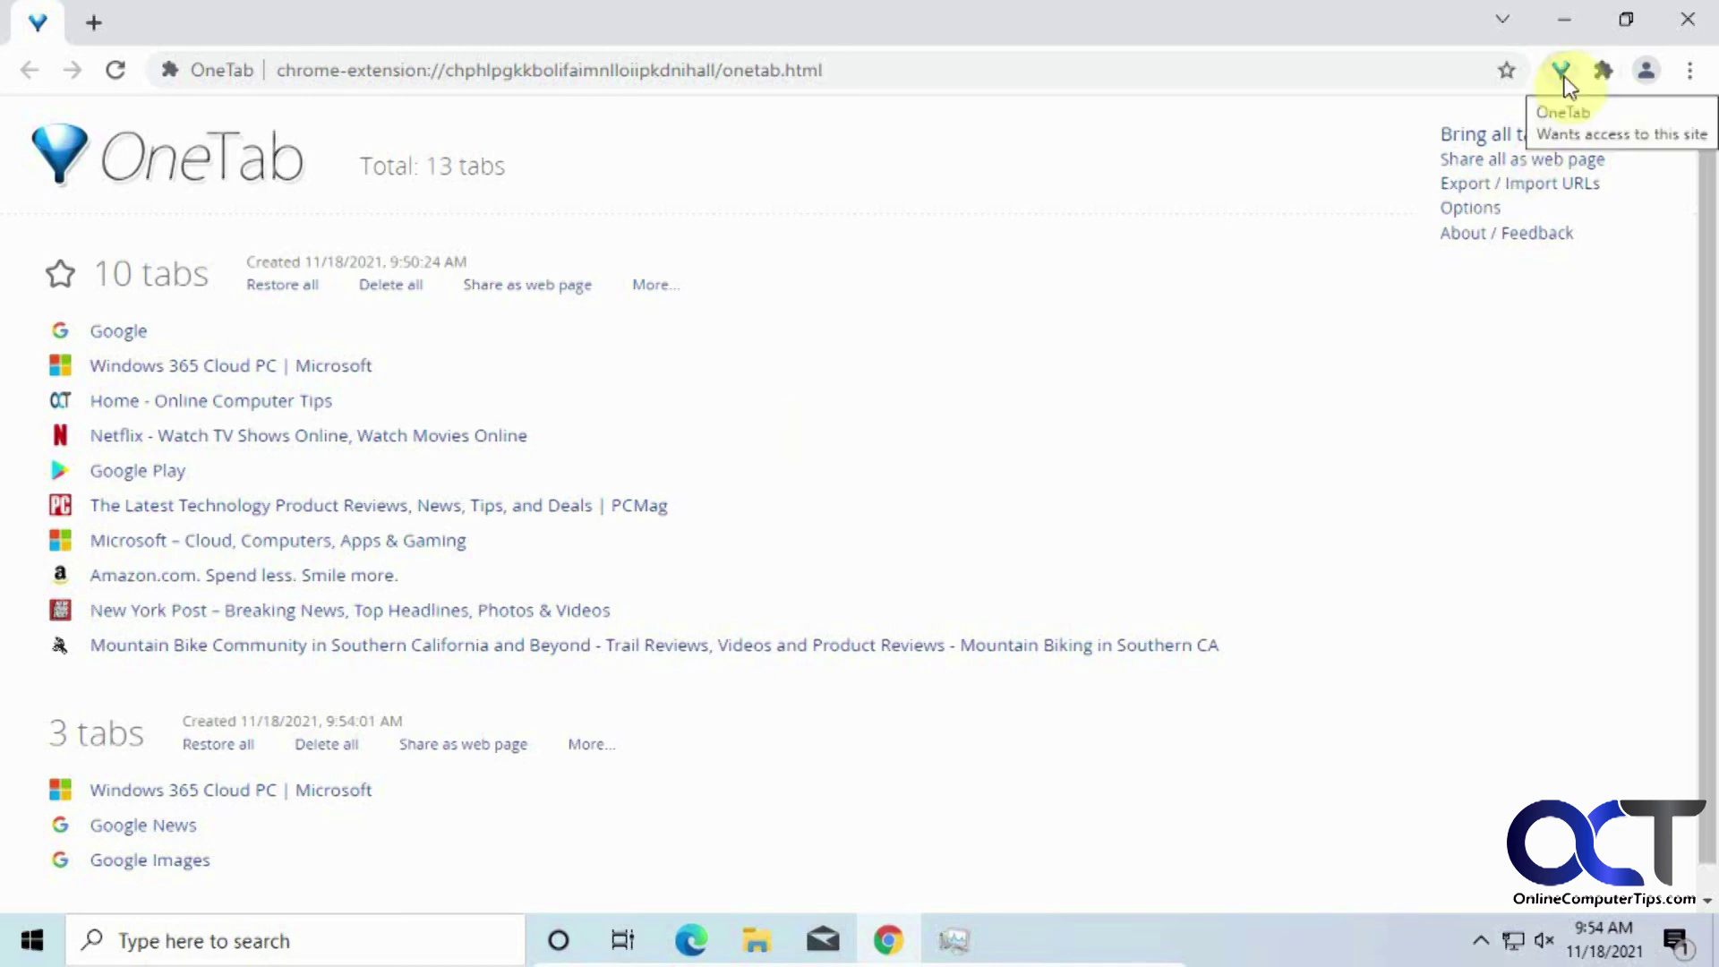
left_click(1602, 71)
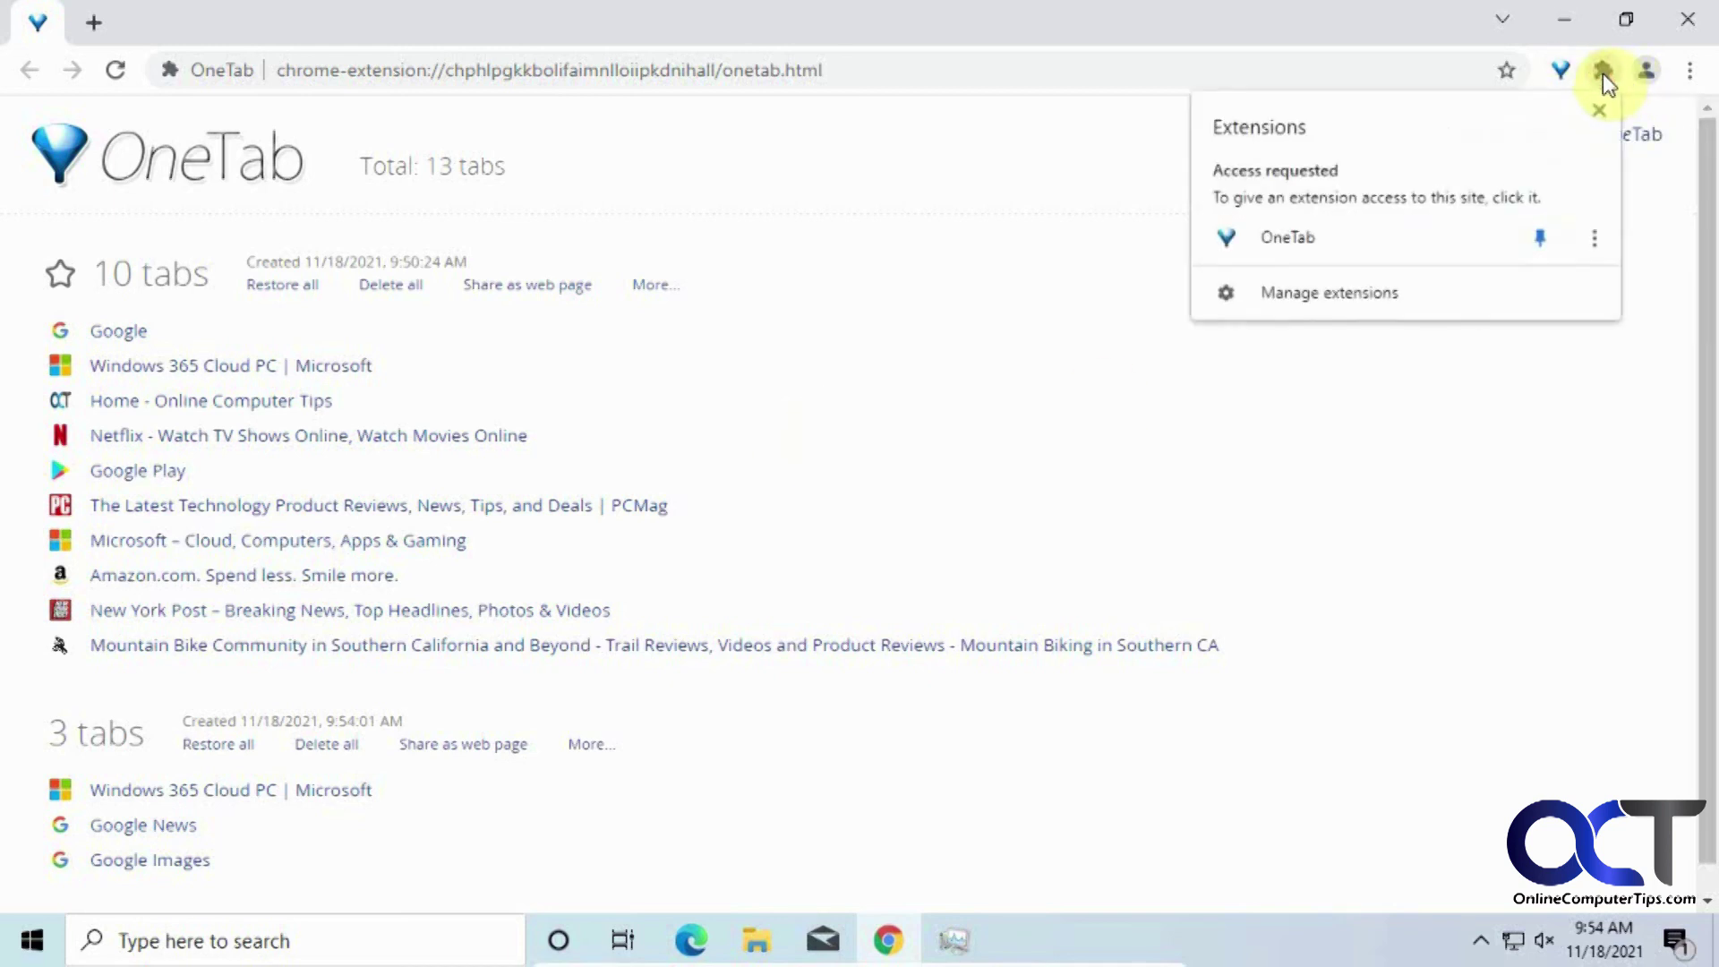
left_click(1592, 238)
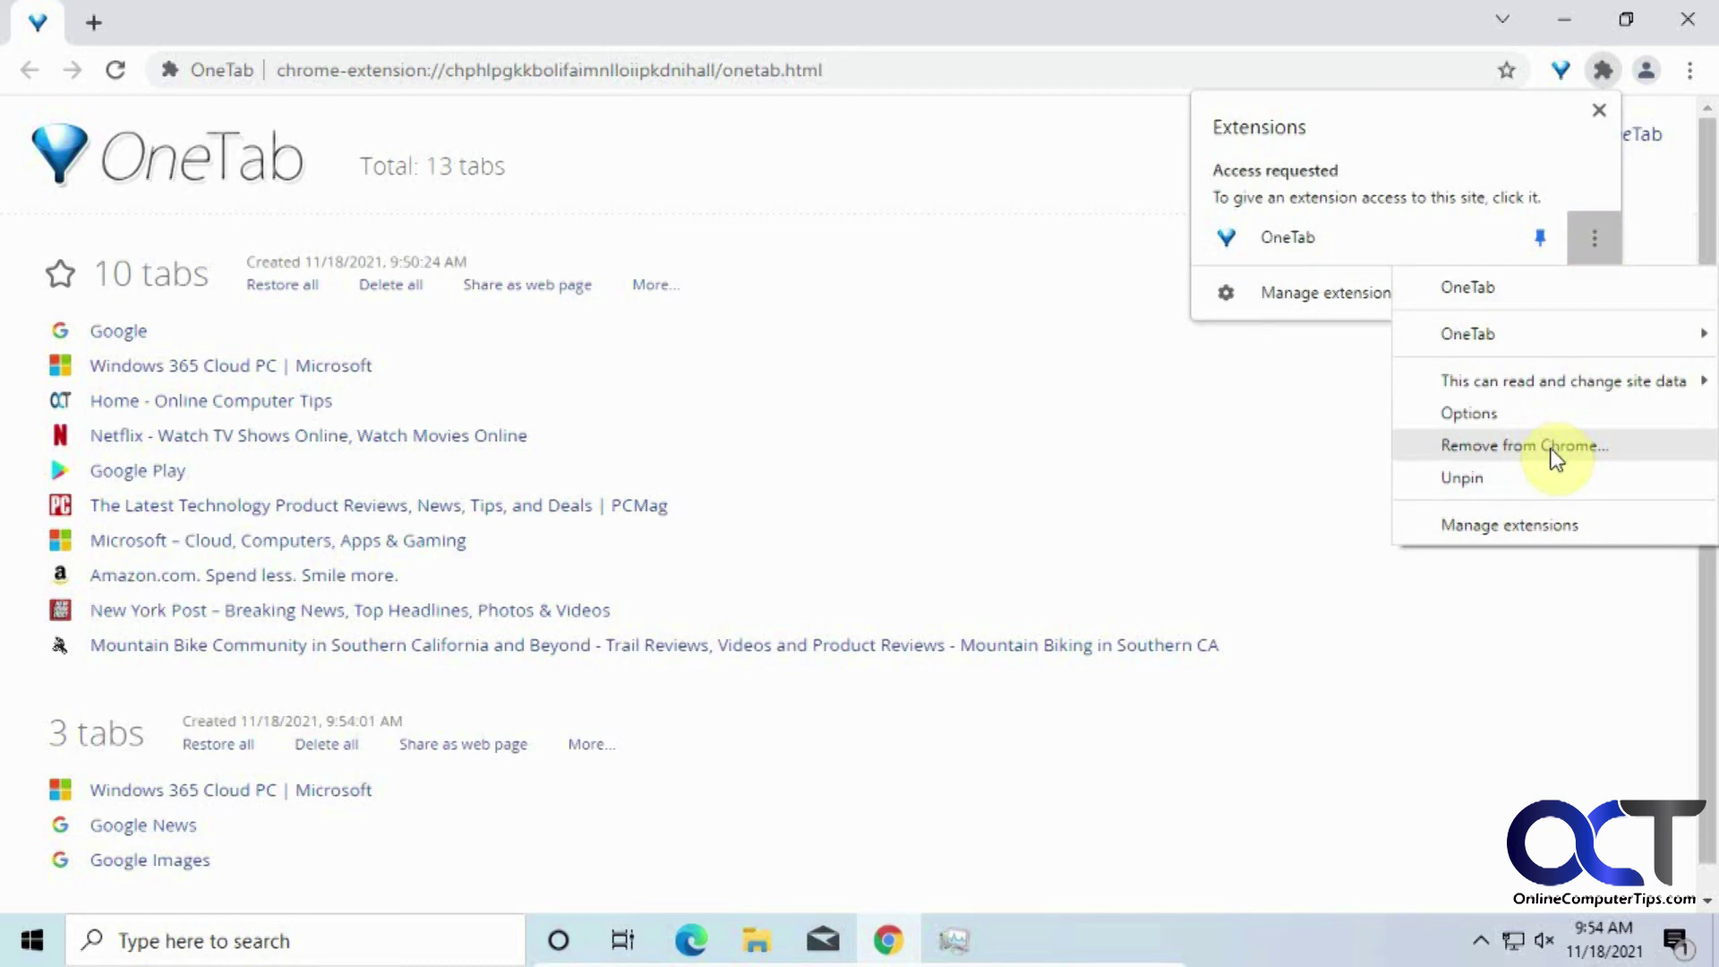
left_click(1127, 462)
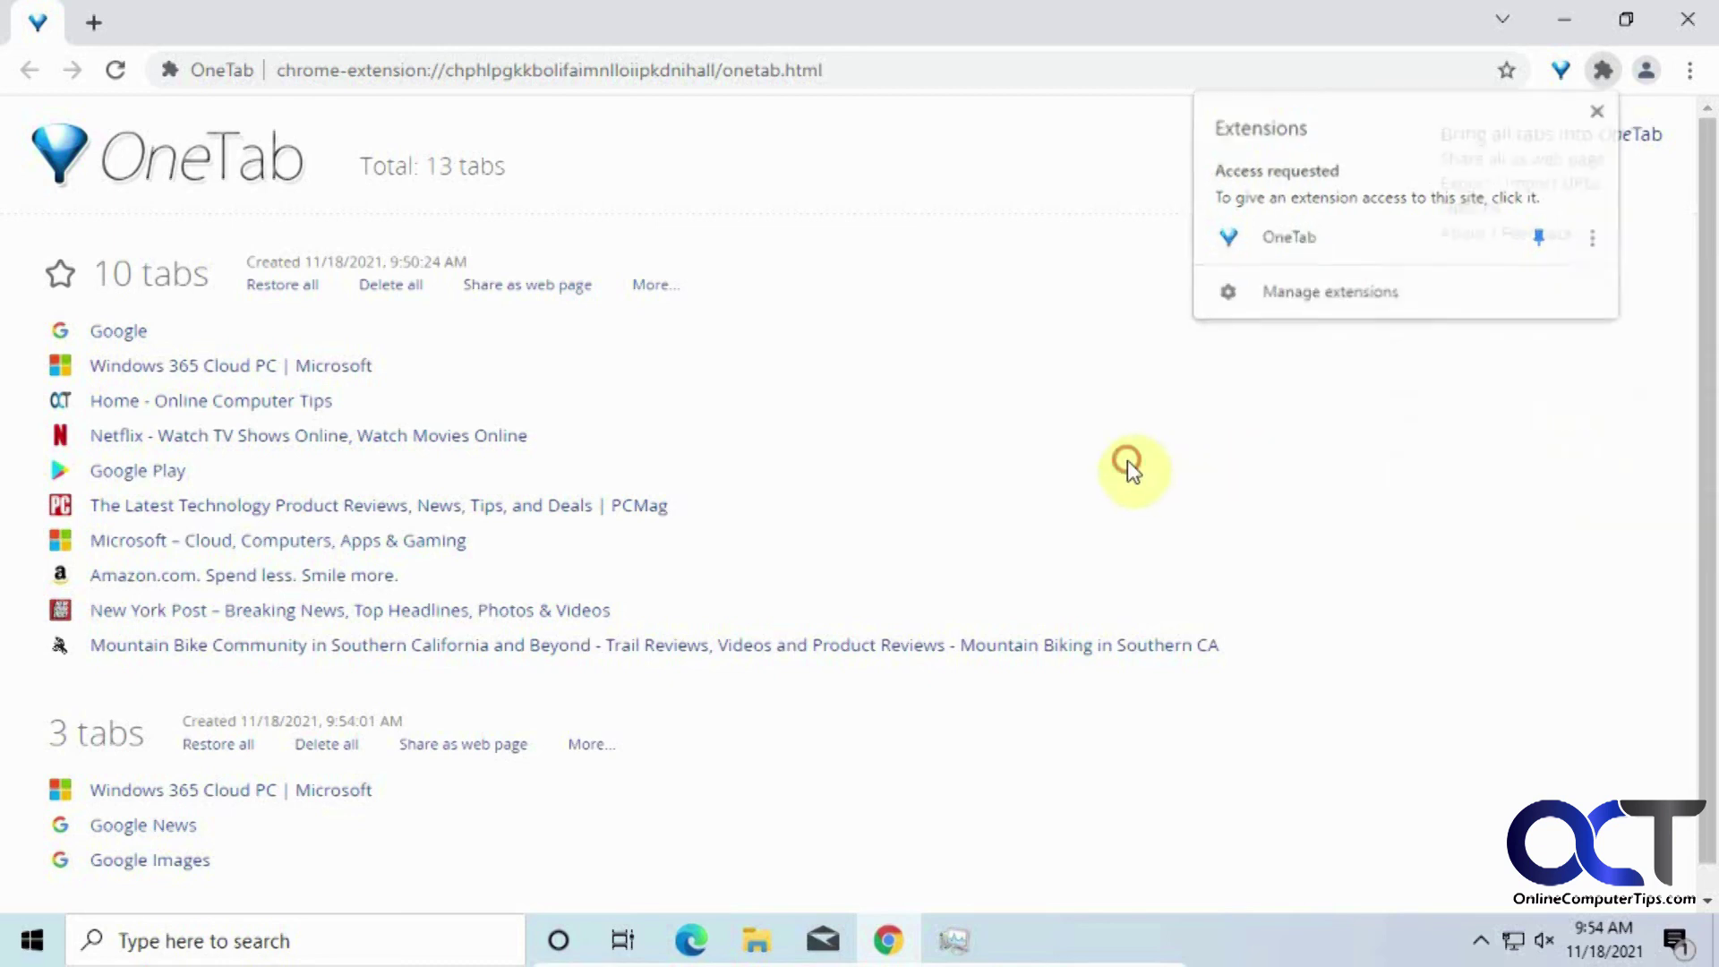